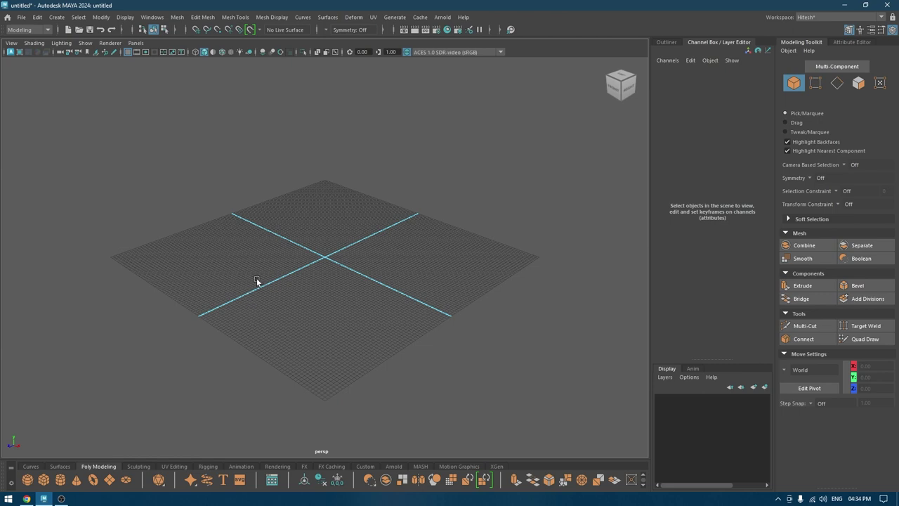
# - Create a polygon cylinder at the origin and set its radius to 20
pyautogui.keyDown('shift'); pyautogui.rightClick(366, 204); pyautogui.keyUp('shift')
pyautogui.keyDown('shift'); pyautogui.moveTo(351, 202); pyautogui.dragTo(316, 203, button='right'); pyautogui.keyUp('shift')
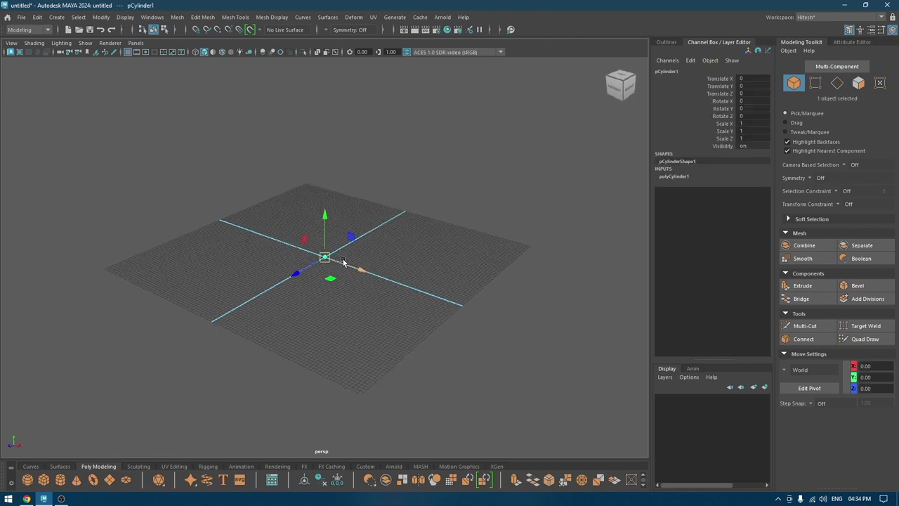
pyautogui.keyDown('alt'); pyautogui.moveTo(342, 260); pyautogui.dragTo(364, 266); pyautogui.keyUp('alt')
pyautogui.press('t')
pyautogui.scroll(1, 357, 288)
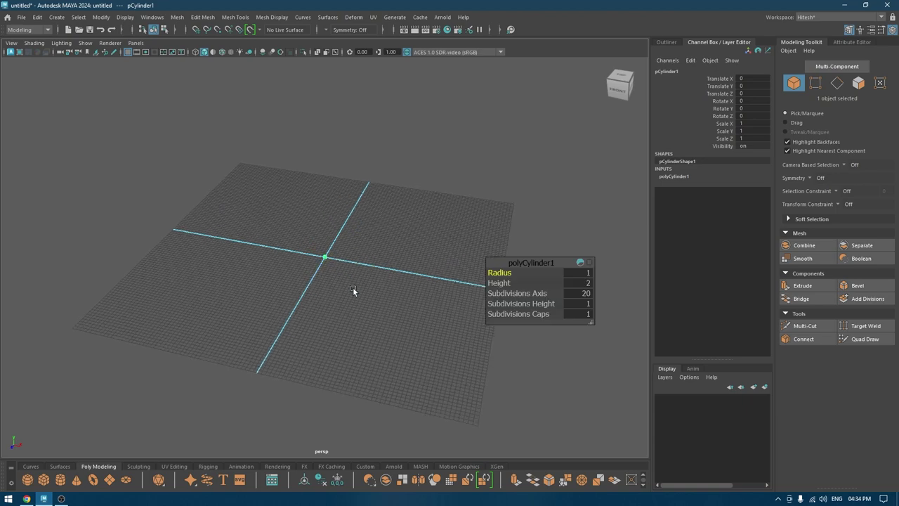
pyautogui.moveTo(510, 272); pyautogui.dragTo(462, 323)
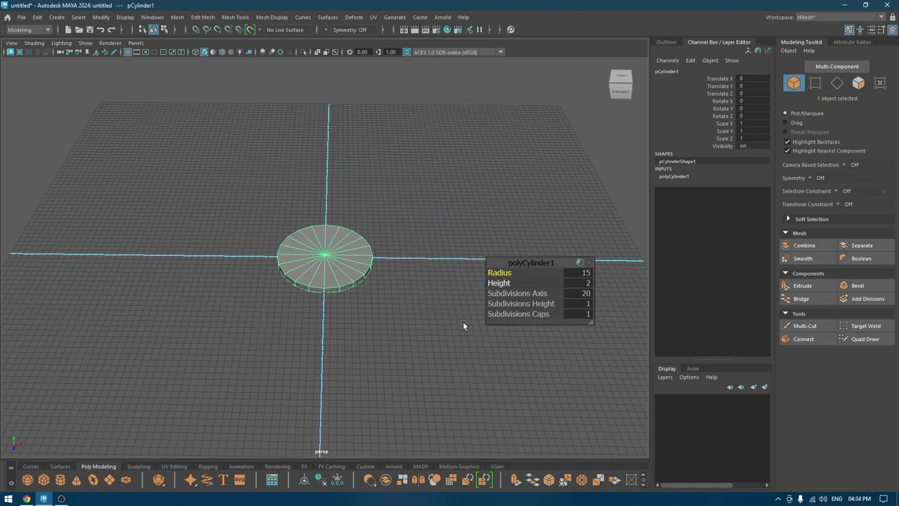
pyautogui.moveTo(499, 273); pyautogui.dragTo(828, 309)
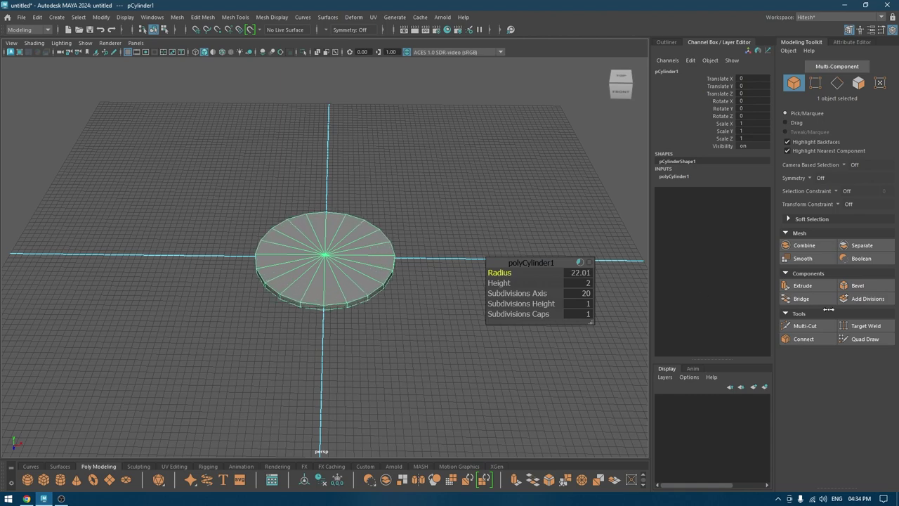
pyautogui.click(581, 274)
pyautogui.write('24')
pyautogui.press('Return')
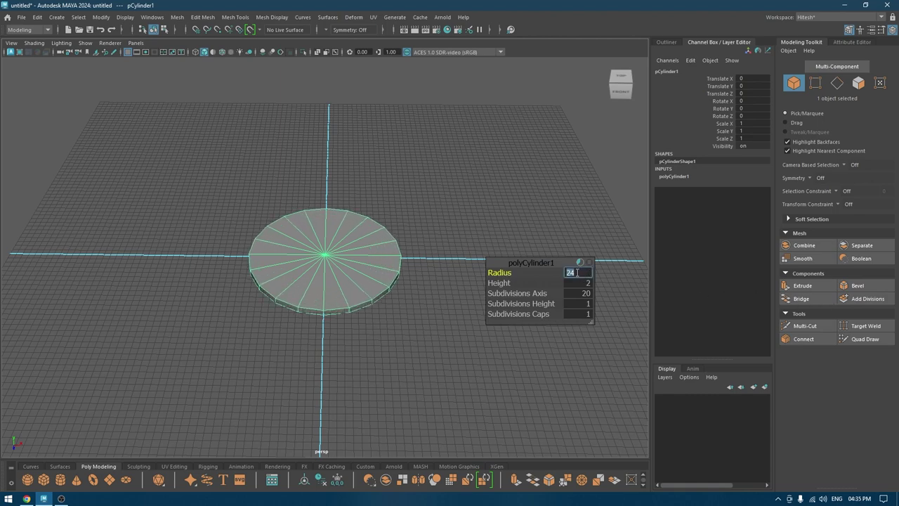
pyautogui.write('20')
pyautogui.press('Return')
# - Set the cylinder's height to 1.5
pyautogui.keyDown('alt'); pyautogui.moveTo(485, 236); pyautogui.dragTo(429, 219); pyautogui.keyUp('alt')
pyautogui.scroll(3, 439, 288)
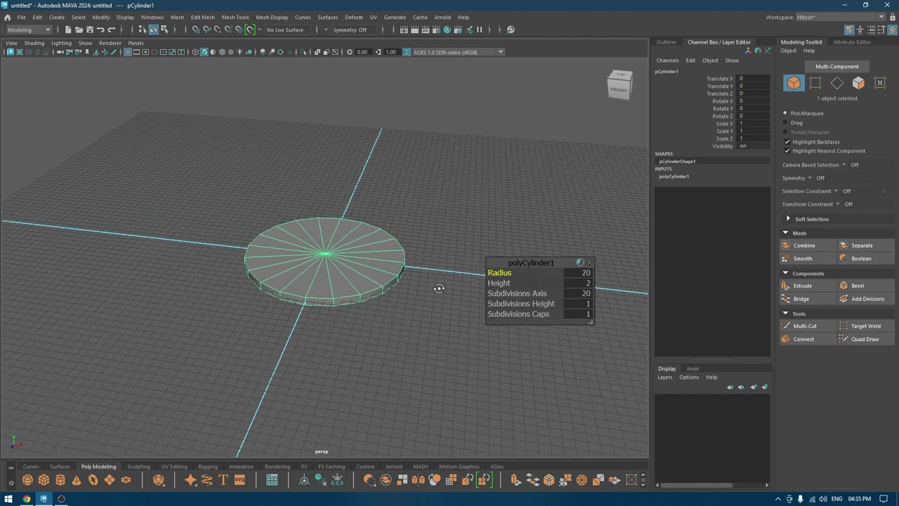
pyautogui.keyDown('alt'); pyautogui.moveTo(436, 289); pyautogui.dragTo(444, 290); pyautogui.keyUp('alt')
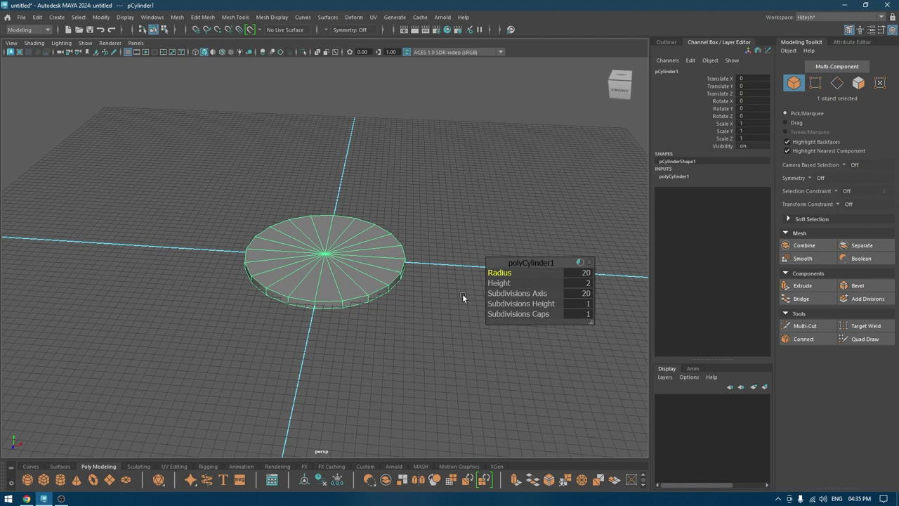
pyautogui.keyDown('alt'); pyautogui.moveTo(462, 293); pyautogui.dragTo(485, 284); pyautogui.keyUp('alt')
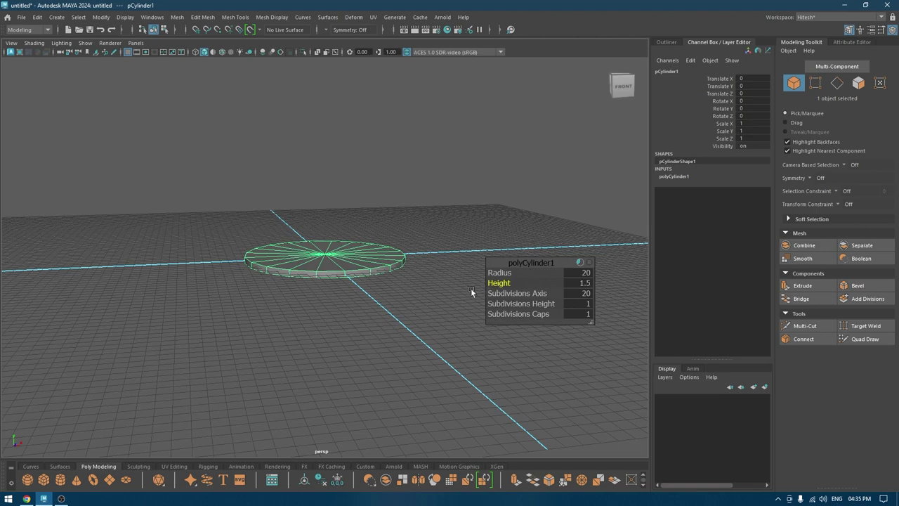
pyautogui.press('w')
pyautogui.keyDown('alt'); pyautogui.moveTo(459, 274); pyautogui.dragTo(393, 265); pyautogui.keyUp('alt')
# - Working from the top view, delete all faces of the cylinder's negative-Z half to leave a half cylinder
pyautogui.press('space')
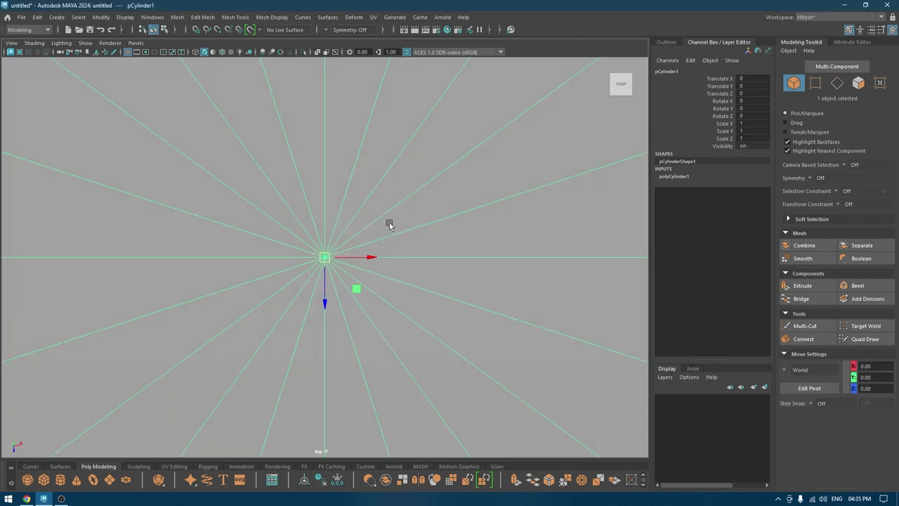
pyautogui.scroll(-10, 389, 224)
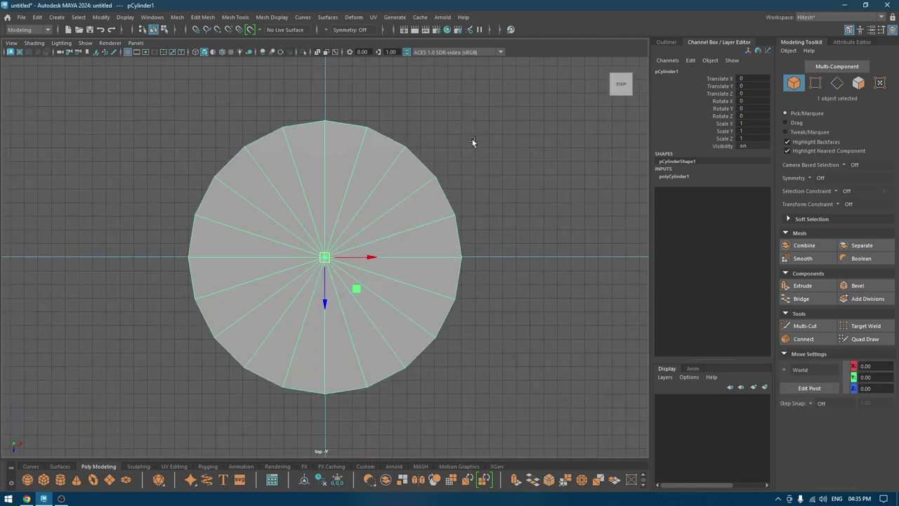
pyautogui.moveTo(472, 139); pyautogui.dragTo(473, 151, button='right')
pyautogui.moveTo(494, 105); pyautogui.dragTo(148, 249)
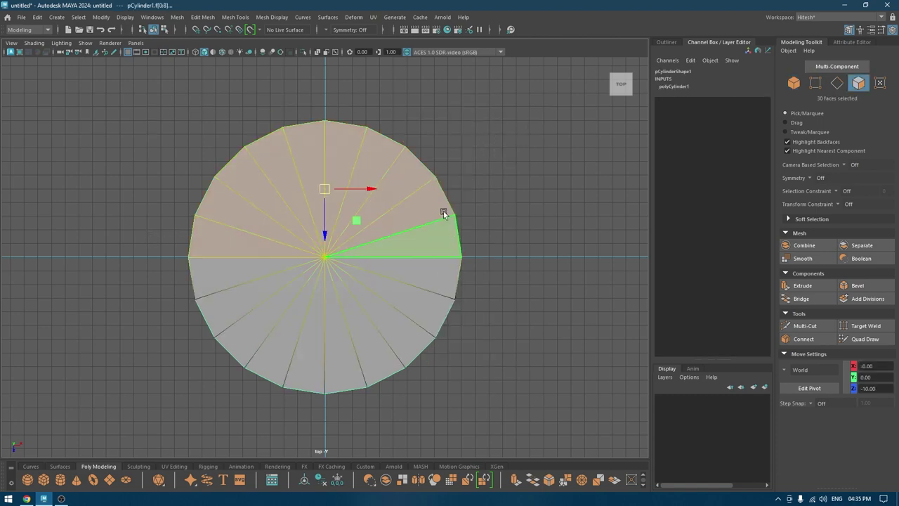
pyautogui.press('Delete')
# - Using the front view, delete the side and bottom faces of the half cylinder, keeping only its top cap
pyautogui.keyDown('alt'); pyautogui.moveTo(356, 209); pyautogui.dragTo(371, 180); pyautogui.keyUp('alt')
pyautogui.press('space')
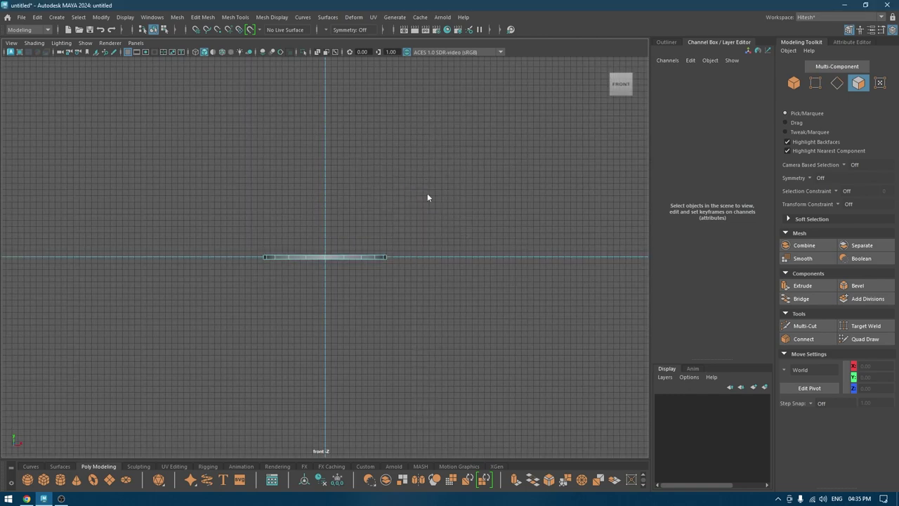
pyautogui.moveTo(431, 328); pyautogui.dragTo(199, 257)
pyautogui.click(262, 258)
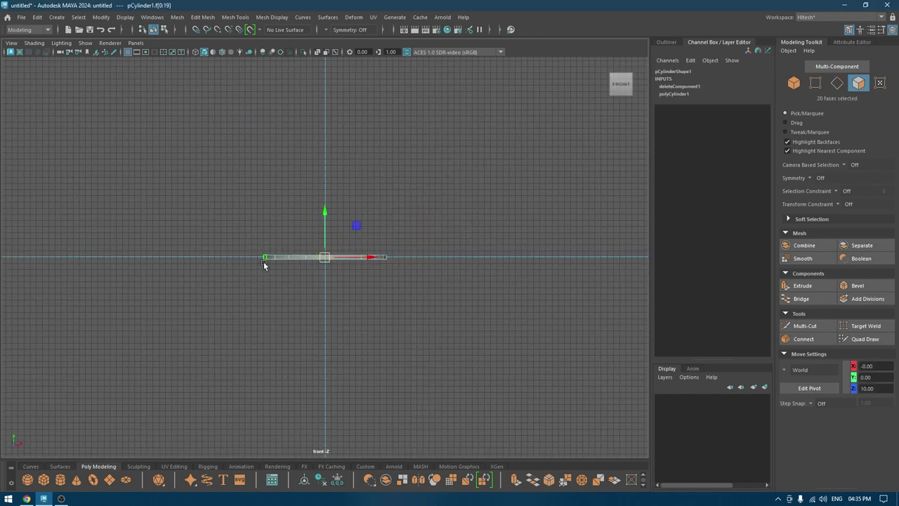
pyautogui.click(263, 264)
# - Delete the inner radial edges of the half-disc cap, keeping its surface and outline
pyautogui.keyDown('alt'); pyautogui.moveTo(316, 239); pyautogui.dragTo(285, 293); pyautogui.keyUp('alt')
pyautogui.press('space')
pyautogui.scroll(2, 354, 320)
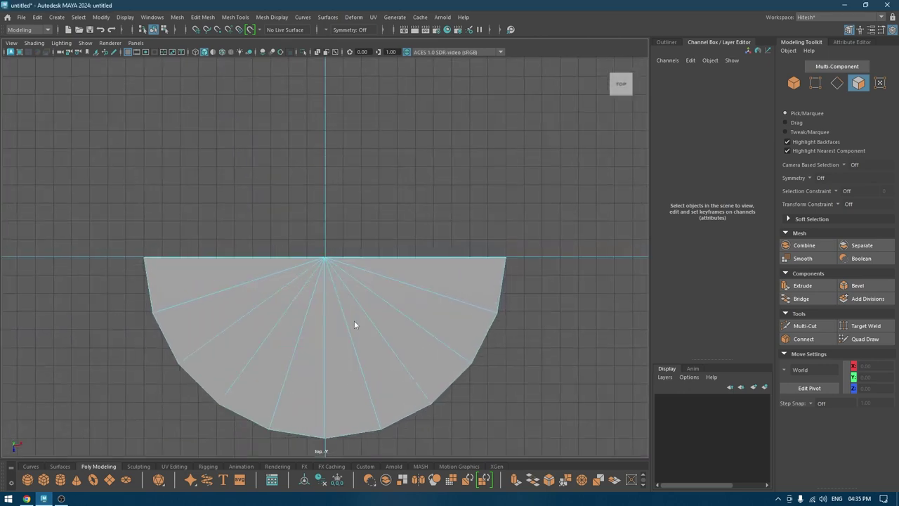
pyautogui.moveTo(354, 322); pyautogui.dragTo(348, 200, button='right')
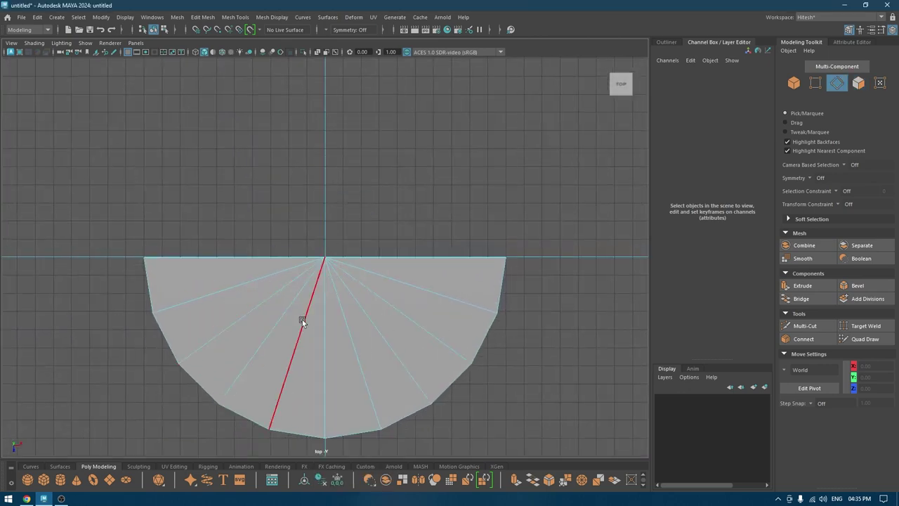
pyautogui.moveTo(276, 292); pyautogui.dragTo(410, 285)
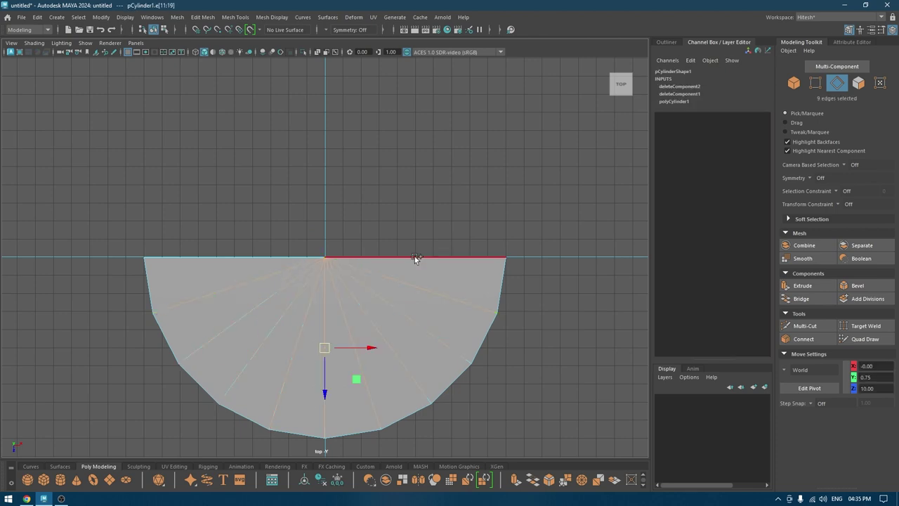
pyautogui.keyDown('shift'); pyautogui.moveTo(407, 232); pyautogui.dragTo(335, 247, button='right'); pyautogui.keyUp('shift')
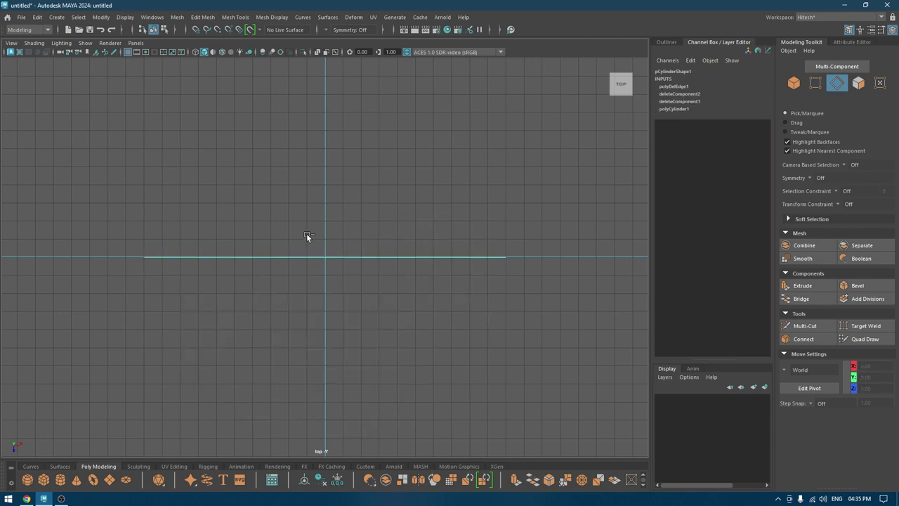
pyautogui.hotkey('ctrl', 'z')
pyautogui.click(306, 235)
# - Connect the first and third opposite pairs of rim vertices, counted from the straight side, with edges parallel to that side
pyautogui.moveTo(309, 195); pyautogui.dragTo(263, 194, button='right')
pyautogui.click(158, 312)
pyautogui.keyDown('shift'); pyautogui.click(484, 312); pyautogui.keyUp('shift')
pyautogui.keyDown('shift'); pyautogui.moveTo(485, 312); pyautogui.dragTo(477, 396, button='right'); pyautogui.keyUp('shift')
pyautogui.click(180, 364)
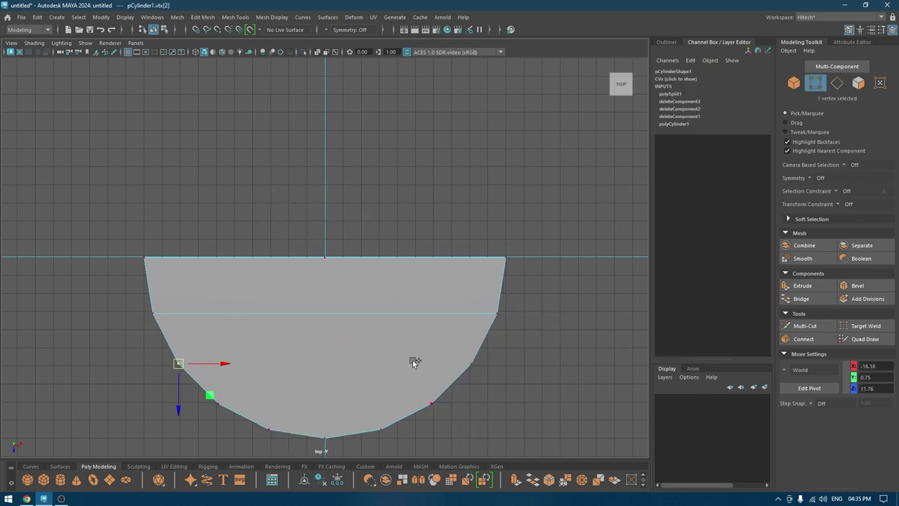
pyautogui.keyDown('shift'); pyautogui.click(469, 364); pyautogui.keyUp('shift')
pyautogui.keyDown('shift'); pyautogui.moveTo(462, 361); pyautogui.dragTo(356, 422, button='right'); pyautogui.keyUp('shift')
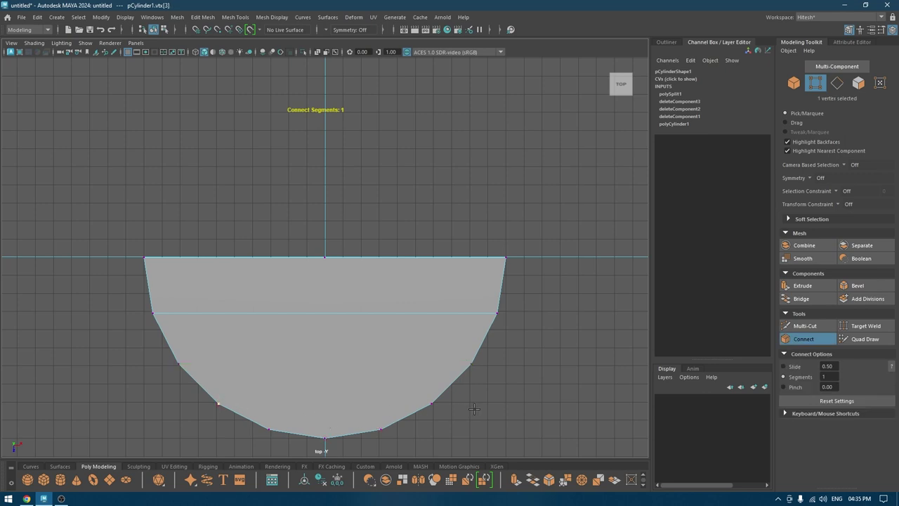
pyautogui.press('Return')
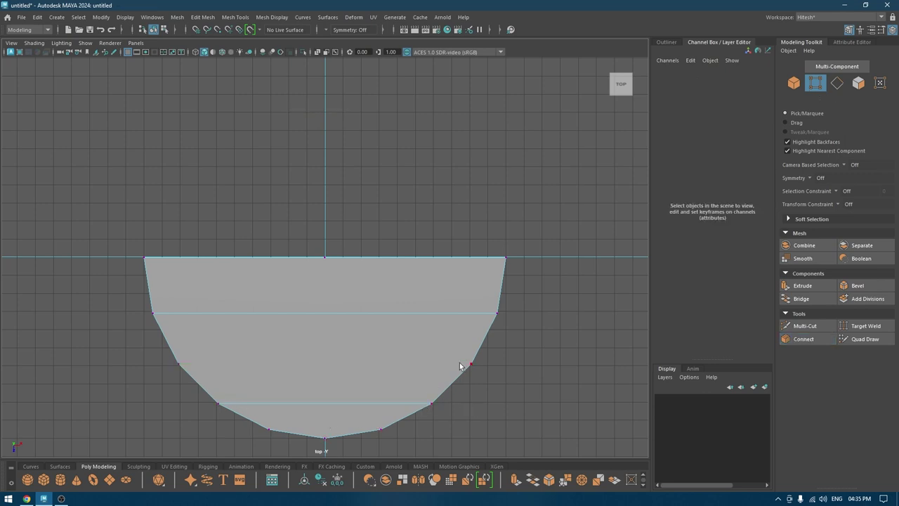
# - Connect the opposite rim vertices between the two cross edges with another parallel edge
pyautogui.press('w')
pyautogui.click(469, 364)
pyautogui.keyDown('shift'); pyautogui.click(189, 364); pyautogui.keyUp('shift')
pyautogui.keyDown('shift'); pyautogui.moveTo(189, 364); pyautogui.dragTo(209, 396, button='right'); pyautogui.keyUp('shift')
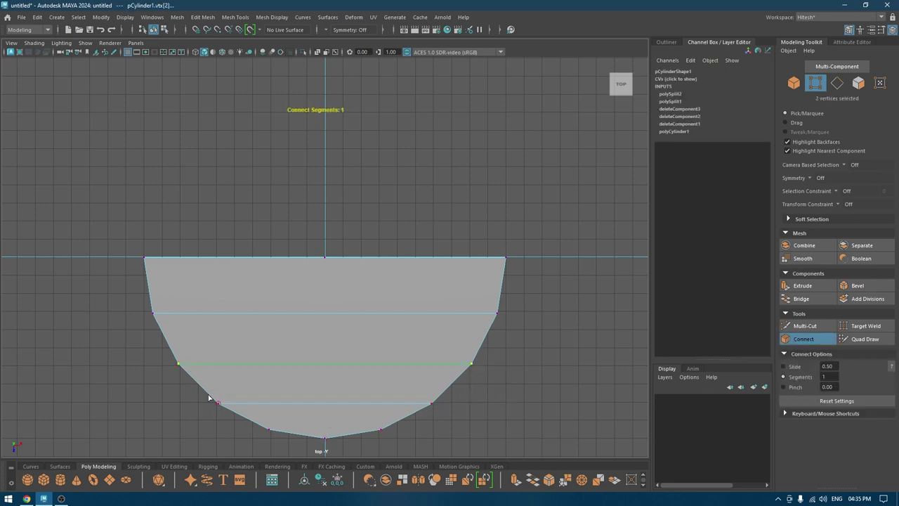
pyautogui.press('w')
# - Cut a centre edge with Multi-Cut from the middle vertex of the curved rim to the midpoint of the straight side
pyautogui.click(328, 437)
pyautogui.keyDown('shift'); pyautogui.moveTo(359, 386); pyautogui.dragTo(319, 356, button='right'); pyautogui.keyUp('shift')
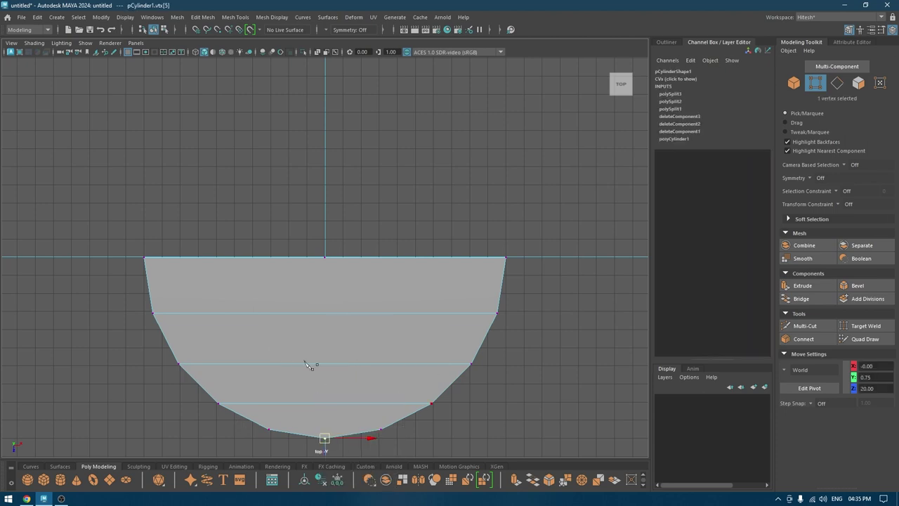
pyautogui.click(325, 437)
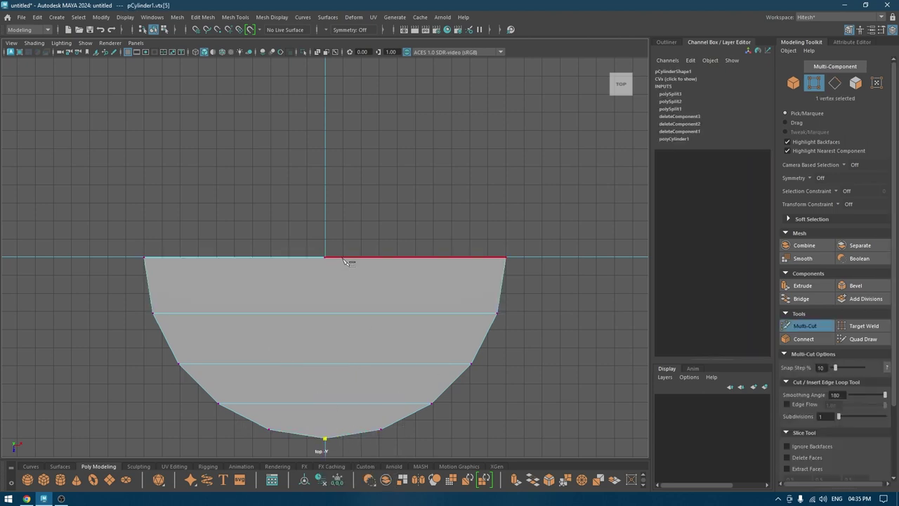
pyautogui.click(324, 257)
pyautogui.press('Return')
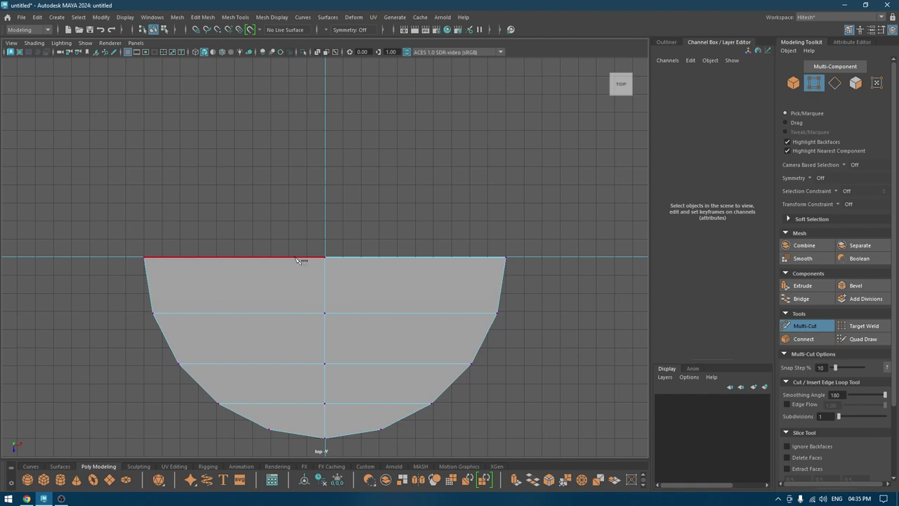
pyautogui.press('w')
# - Select all faces of the half-disc and extrude them with a thickness of 1
pyautogui.press('space')
pyautogui.moveTo(331, 259); pyautogui.dragTo(330, 190)
pyautogui.press('F8')
pyautogui.hotkey('ctrl', 'F11')
pyautogui.hotkey('ctrl', 'e')
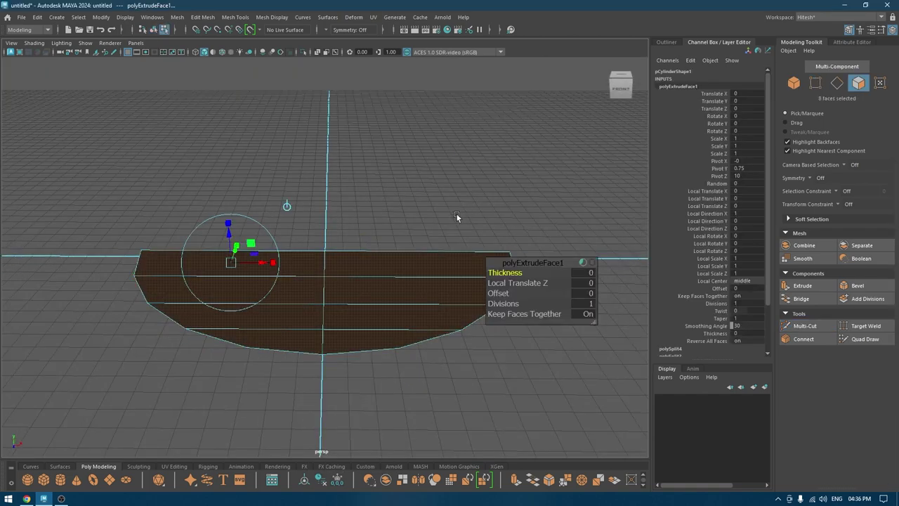
pyautogui.moveTo(495, 273); pyautogui.dragTo(536, 271)
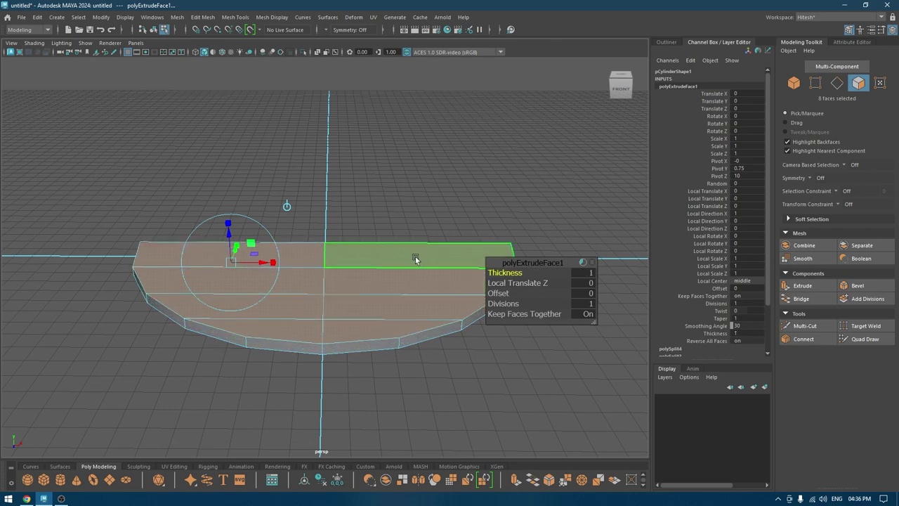
pyautogui.keyDown('alt'); pyautogui.moveTo(415, 257); pyautogui.dragTo(381, 288); pyautogui.keyUp('alt')
pyautogui.press('w')
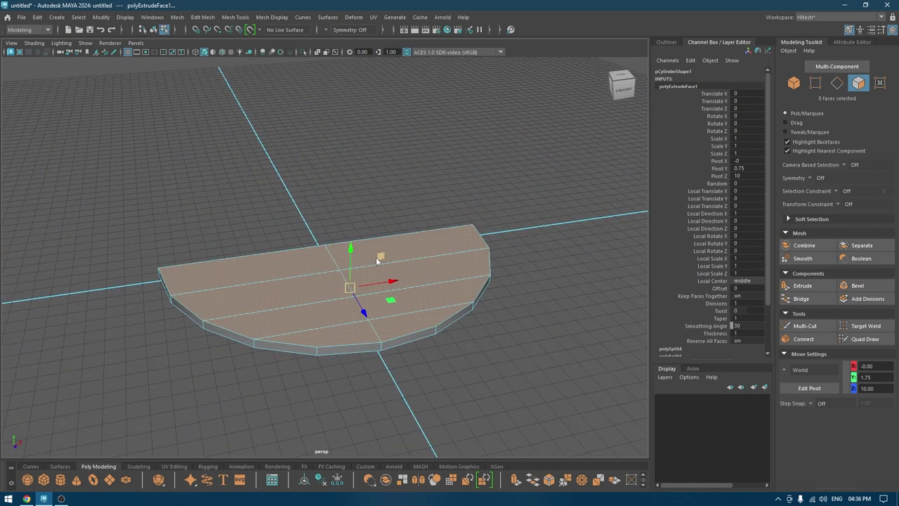
# - Return to object mode and raise the half-disc slab to about 27.28 in Y using the front view
pyautogui.moveTo(376, 225); pyautogui.dragTo(438, 166, button='right')
pyautogui.click(438, 166)
pyautogui.press('space')
pyautogui.click(439, 166)
pyautogui.moveTo(438, 163); pyautogui.dragTo(438, 203)
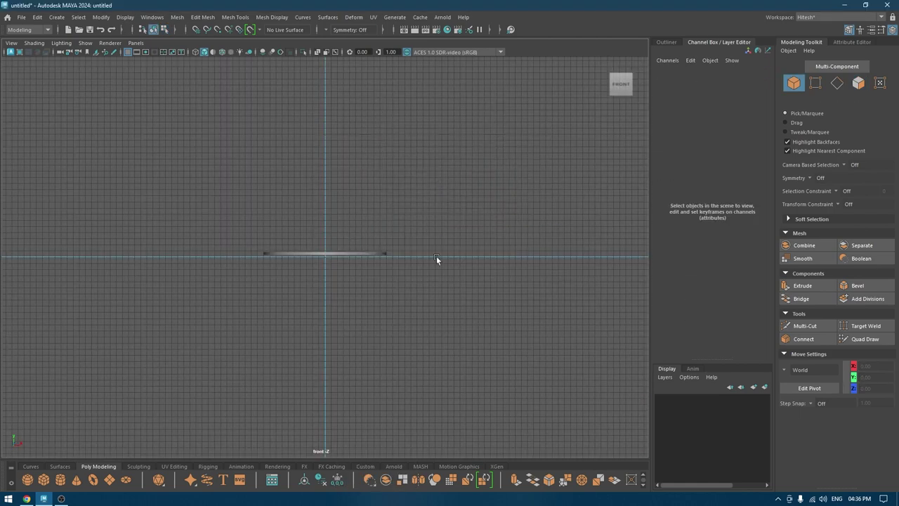
pyautogui.moveTo(364, 171); pyautogui.dragTo(364, 183)
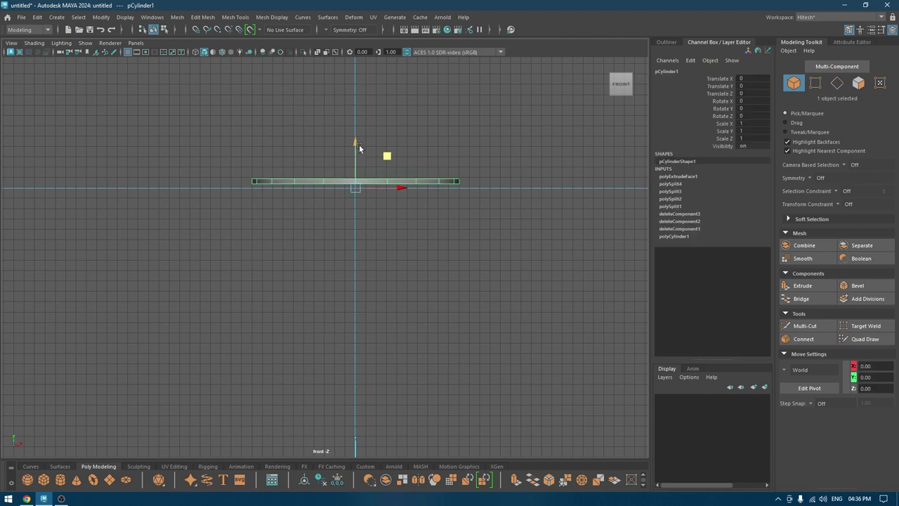
pyautogui.moveTo(356, 142); pyautogui.dragTo(359, 35)
pyautogui.scroll(-1, 357, 104)
pyautogui.keyDown('alt'); pyautogui.moveTo(356, 106); pyautogui.dragTo(341, 205, button='middle'); pyautogui.keyUp('alt')
pyautogui.moveTo(340, 142); pyautogui.dragTo(340, 108)
# - Duplicate the half-disc slab and move the copy straight up above the original
pyautogui.hotkey('ctrl', 'd')
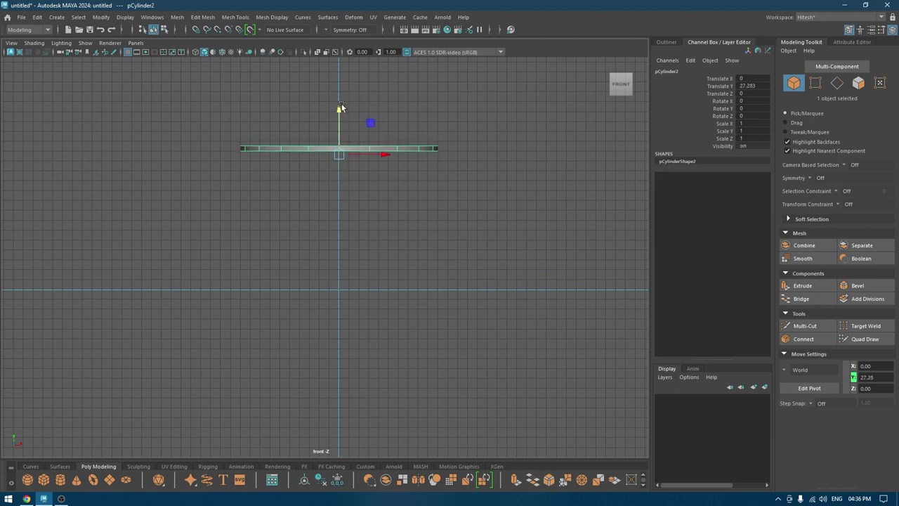
pyautogui.moveTo(338, 114)
pyautogui.mouseDown()
pyautogui.moveTo(337, 161)
pyautogui.moveTo(340, 106)
pyautogui.mouseUp()
pyautogui.press('space')
pyautogui.keyDown('alt'); pyautogui.moveTo(334, 166); pyautogui.dragTo(451, 166); pyautogui.keyUp('alt')
pyautogui.scroll(-3, 357, 168)
pyautogui.click(505, 140)
# - Create another polygon cylinder at the origin below the slabs and set its radius to 20
pyautogui.keyDown('alt'); pyautogui.moveTo(505, 141); pyautogui.dragTo(610, 153); pyautogui.keyUp('alt')
pyautogui.click(385, 92)
pyautogui.keyDown('alt'); pyautogui.moveTo(385, 92); pyautogui.dragTo(480, 120); pyautogui.keyUp('alt')
pyautogui.click(488, 150)
pyautogui.keyDown('shift'); pyautogui.moveTo(481, 119); pyautogui.dragTo(425, 119, button='right'); pyautogui.keyUp('shift')
pyautogui.keyDown('alt'); pyautogui.moveTo(408, 176); pyautogui.dragTo(370, 247); pyautogui.keyUp('alt')
pyautogui.press('t')
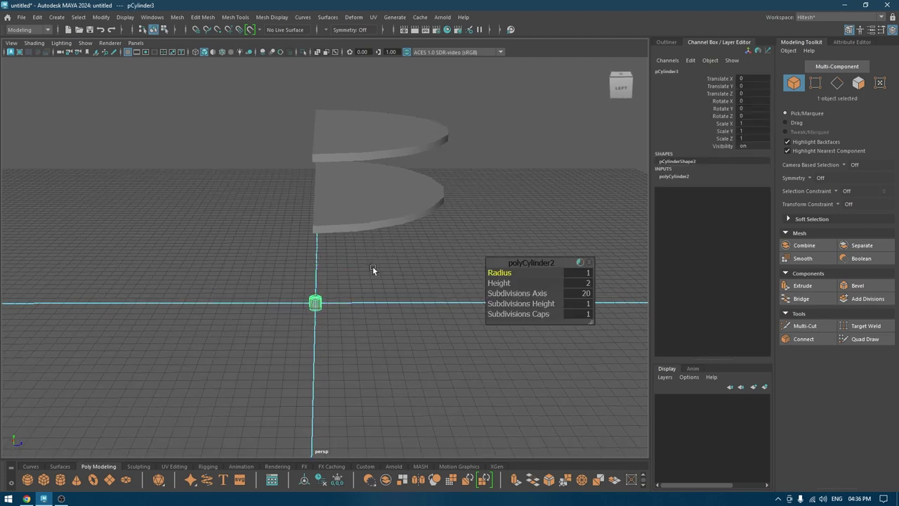
pyautogui.moveTo(504, 273); pyautogui.dragTo(638, 284)
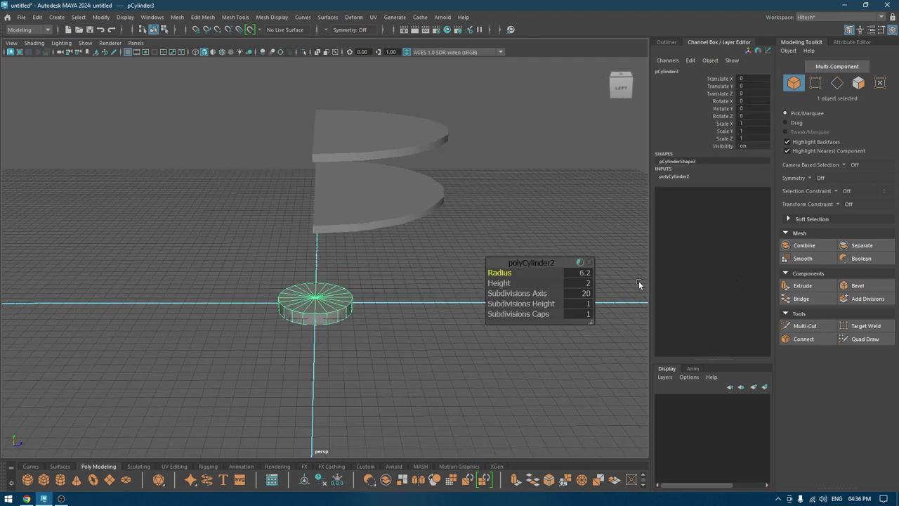
pyautogui.click(589, 274)
pyautogui.write('200')
pyautogui.press('Return')
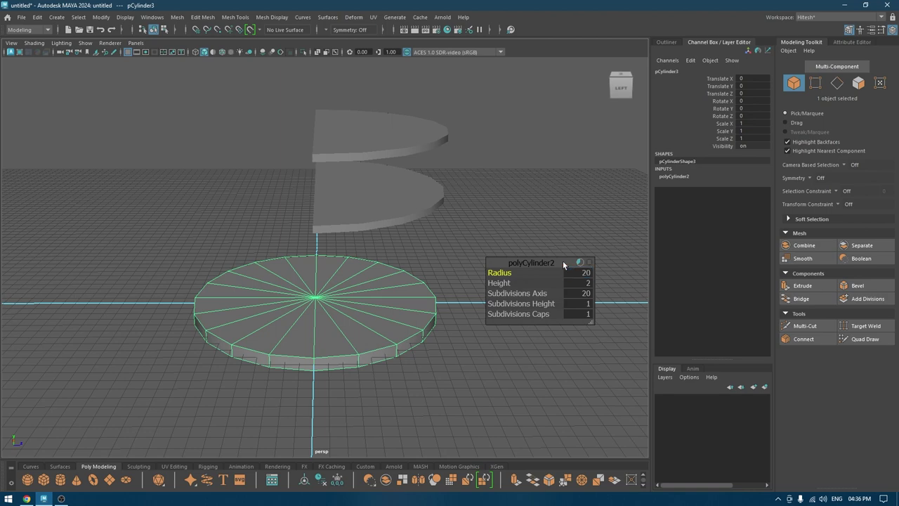
pyautogui.press('w')
# - Delete the half of the new cylinder's faces on the negative Z side, using the top view
pyautogui.press('space')
pyautogui.moveTo(562, 261); pyautogui.dragTo(485, 260)
pyautogui.scroll(1, 479, 318)
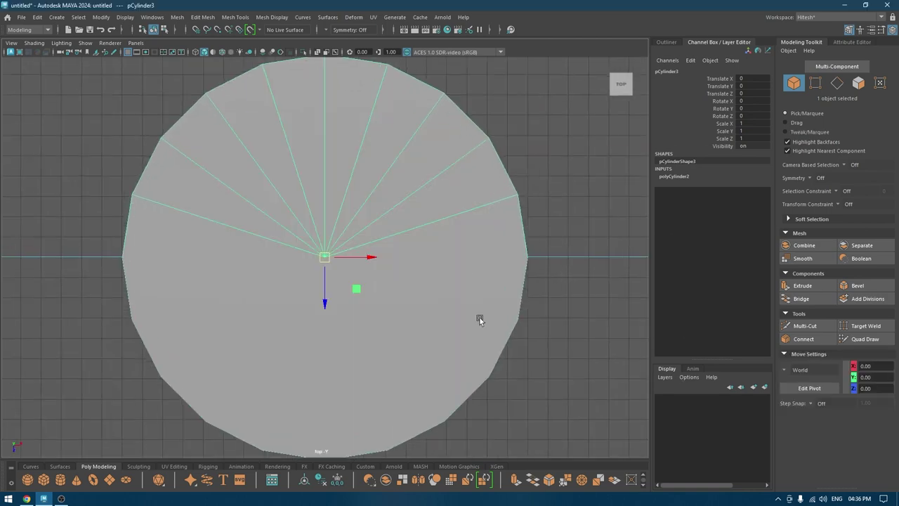
pyautogui.moveTo(566, 167); pyautogui.dragTo(578, 186, button='right')
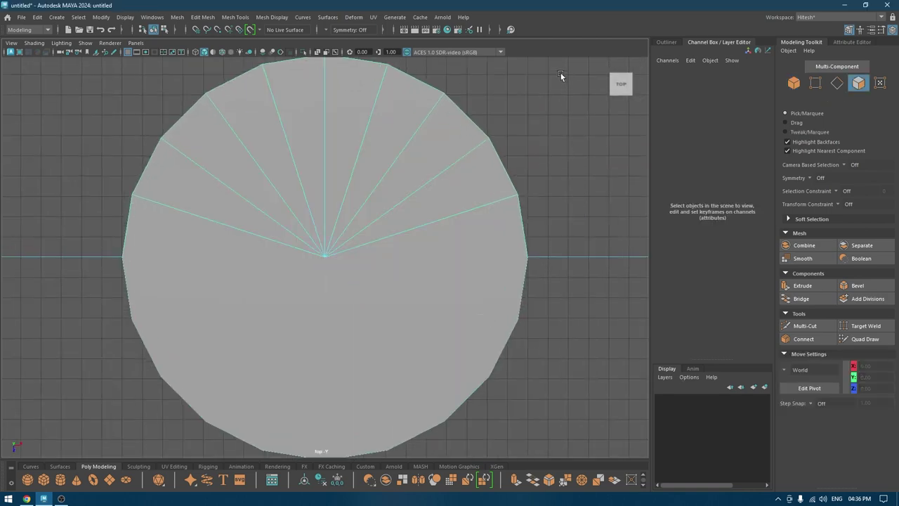
pyautogui.scroll(-3, 505, 73)
pyautogui.moveTo(485, 72); pyautogui.dragTo(1, 239)
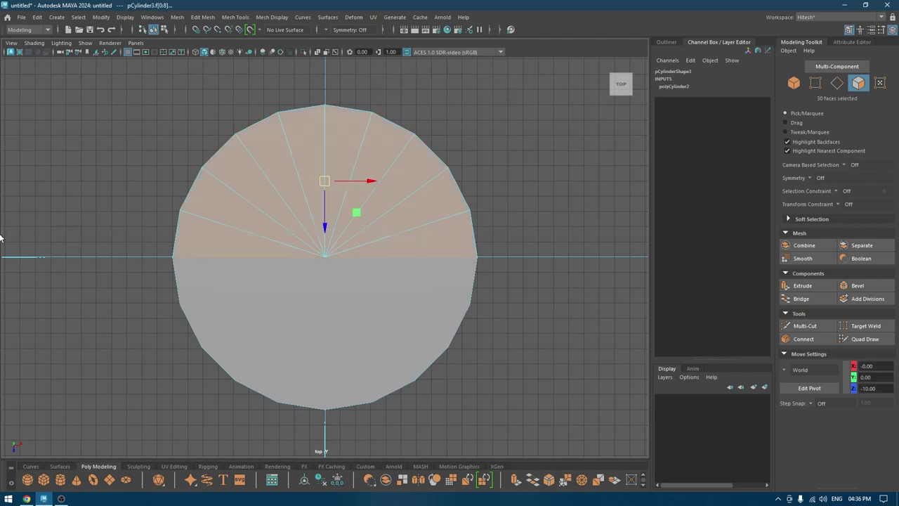
pyautogui.press('Delete')
# - Extrude the open border edges of the half-cylinder outward by about 0.63 along Z and fill the hole
pyautogui.press('space')
pyautogui.moveTo(158, 218); pyautogui.dragTo(169, 144)
pyautogui.keyDown('alt'); pyautogui.moveTo(241, 247); pyautogui.dragTo(319, 238); pyautogui.keyUp('alt')
pyautogui.keyDown('alt'); pyautogui.moveTo(380, 251); pyautogui.dragTo(451, 414, button='right'); pyautogui.keyUp('alt')
pyautogui.keyDown('alt'); pyautogui.moveTo(452, 415); pyautogui.dragTo(365, 358, button='middle'); pyautogui.keyUp('alt')
pyautogui.keyDown('alt'); pyautogui.moveTo(365, 357); pyautogui.dragTo(354, 242); pyautogui.keyUp('alt')
pyautogui.moveTo(354, 224); pyautogui.dragTo(350, 199, button='right')
pyautogui.doubleClick(377, 242)
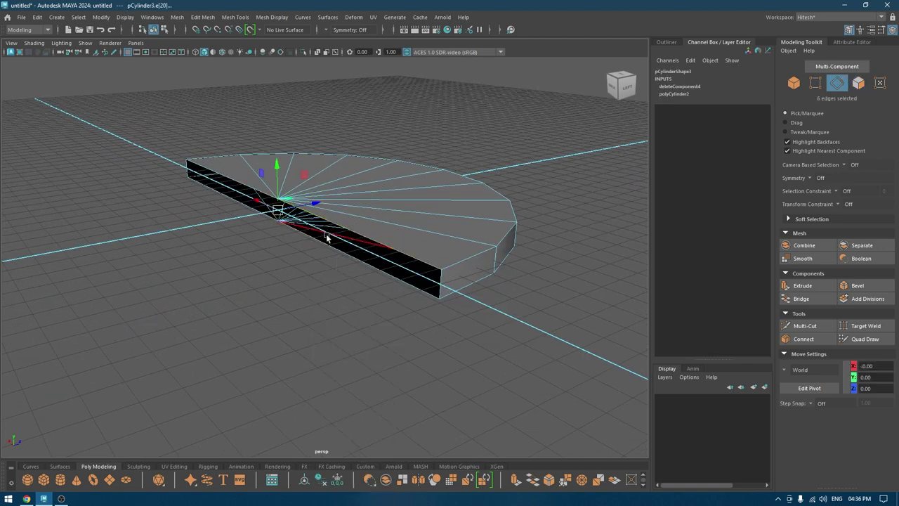
pyautogui.hotkey('ctrl', 'e')
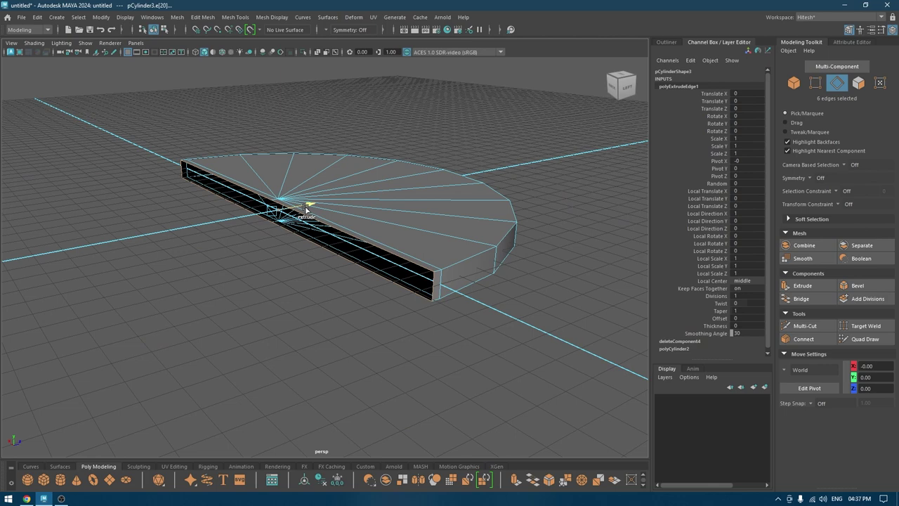
pyautogui.moveTo(306, 209); pyautogui.dragTo(312, 184)
pyautogui.keyDown('shift'); pyautogui.moveTo(259, 104); pyautogui.dragTo(246, 228, button='right'); pyautogui.keyUp('shift')
# - Delete all the half-disc faces, keeping only the thin strip extruded from the flat side
pyautogui.keyDown('alt'); pyautogui.moveTo(383, 226); pyautogui.dragTo(386, 197); pyautogui.keyUp('alt')
pyautogui.moveTo(386, 196); pyautogui.dragTo(396, 241, button='right')
pyautogui.moveTo(395, 241)
pyautogui.keyDown('alt'); pyautogui.mouseDown()
pyautogui.moveTo(556, 361)
pyautogui.moveTo(377, 106)
pyautogui.moveTo(410, 234)
pyautogui.mouseUp(); pyautogui.keyUp('alt')
pyautogui.keyDown('shift'); pyautogui.click(369, 222); pyautogui.keyUp('shift')
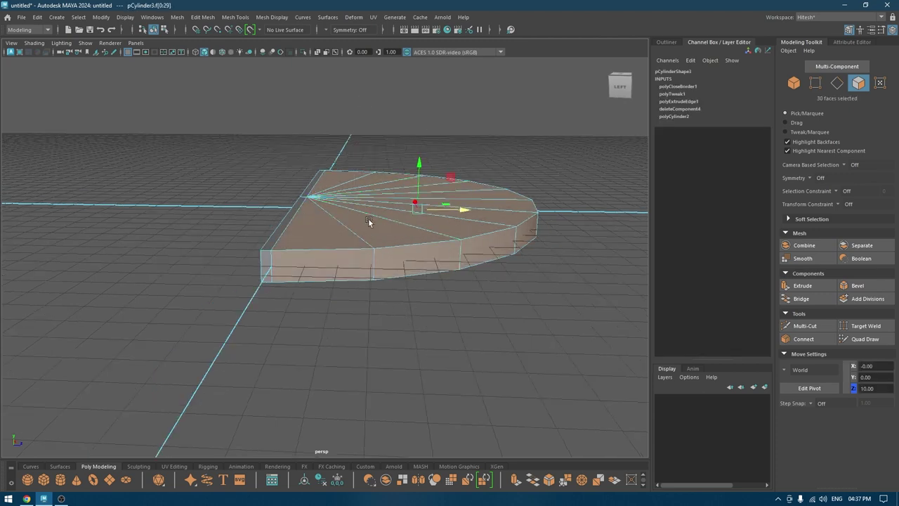
pyautogui.press('Delete')
# - Fill the open border on the long side of the thin strip
pyautogui.press('F10')
pyautogui.click(318, 181)
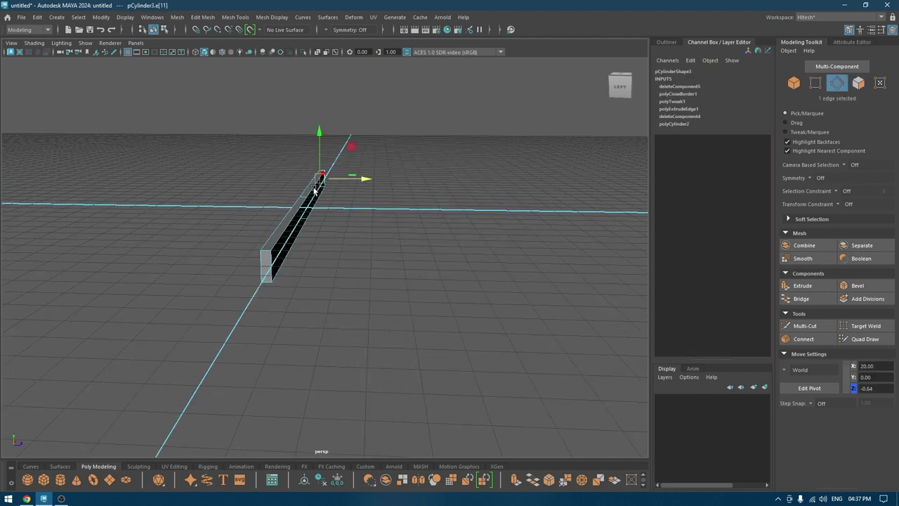
pyautogui.doubleClick(310, 193)
pyautogui.keyDown('shift'); pyautogui.moveTo(351, 186); pyautogui.dragTo(343, 310, button='right'); pyautogui.keyUp('shift')
# - Delete the leftover edges crossing the middle of the strip and return to object mode
pyautogui.moveTo(379, 175); pyautogui.dragTo(380, 129, button='right')
pyautogui.keyDown('alt'); pyautogui.moveTo(392, 184); pyautogui.dragTo(390, 283); pyautogui.keyUp('alt')
pyautogui.click(307, 151)
pyautogui.keyDown('alt'); pyautogui.moveTo(287, 175); pyautogui.dragTo(355, 145); pyautogui.keyUp('alt')
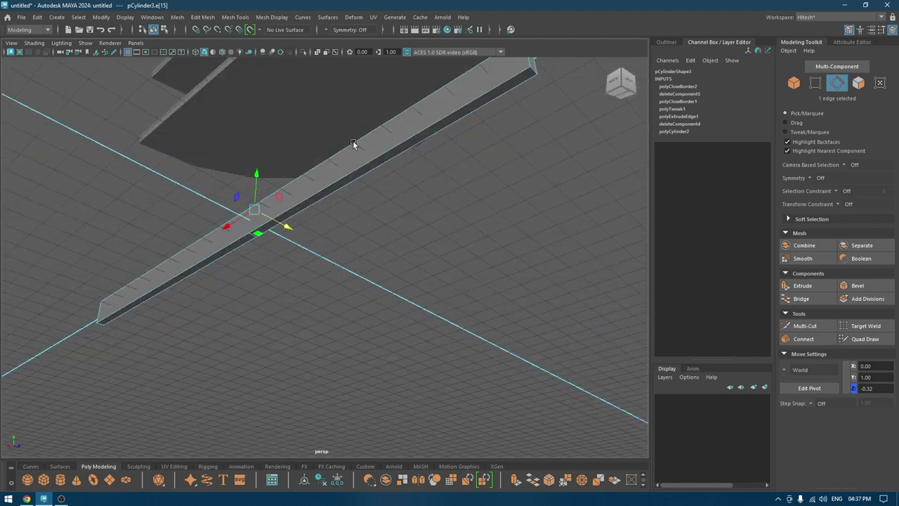
pyautogui.keyDown('alt'); pyautogui.moveTo(248, 237); pyautogui.dragTo(300, 387, button='right'); pyautogui.keyUp('alt')
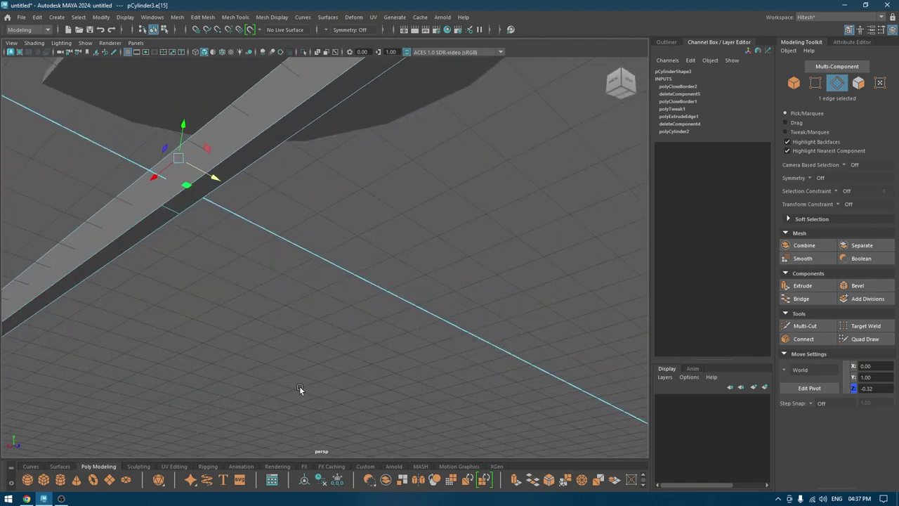
pyautogui.keyDown('alt'); pyautogui.moveTo(196, 228); pyautogui.dragTo(336, 233, button='middle'); pyautogui.keyUp('alt')
pyautogui.keyDown('shift'); pyautogui.moveTo(323, 217); pyautogui.dragTo(282, 234, button='right'); pyautogui.keyUp('shift')
pyautogui.keyDown('alt'); pyautogui.moveTo(284, 229); pyautogui.dragTo(289, 112, button='right'); pyautogui.keyUp('alt')
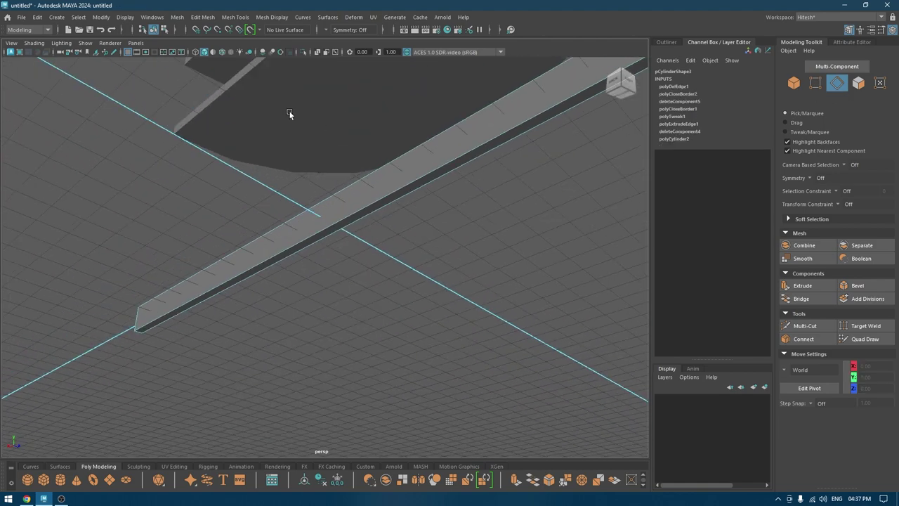
pyautogui.keyDown('alt'); pyautogui.moveTo(288, 111); pyautogui.dragTo(302, 266); pyautogui.keyUp('alt')
pyautogui.moveTo(306, 224); pyautogui.dragTo(362, 202, button='right')
# - Seat the strip on the lower slab, flush with its flat edge, at about 20.93 in Y and 0.627 in Z
pyautogui.keyDown('alt'); pyautogui.moveTo(360, 205); pyautogui.dragTo(320, 76, button='right'); pyautogui.keyUp('alt')
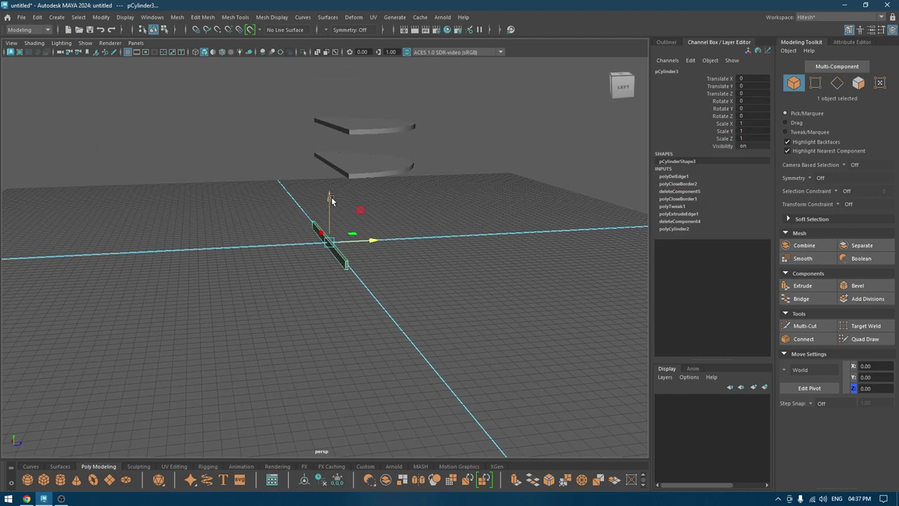
pyautogui.moveTo(330, 200); pyautogui.dragTo(364, 124)
pyautogui.press('space')
pyautogui.press('f')
pyautogui.keyDown('alt'); pyautogui.moveTo(363, 126); pyautogui.dragTo(271, 4, button='right'); pyautogui.keyUp('alt')
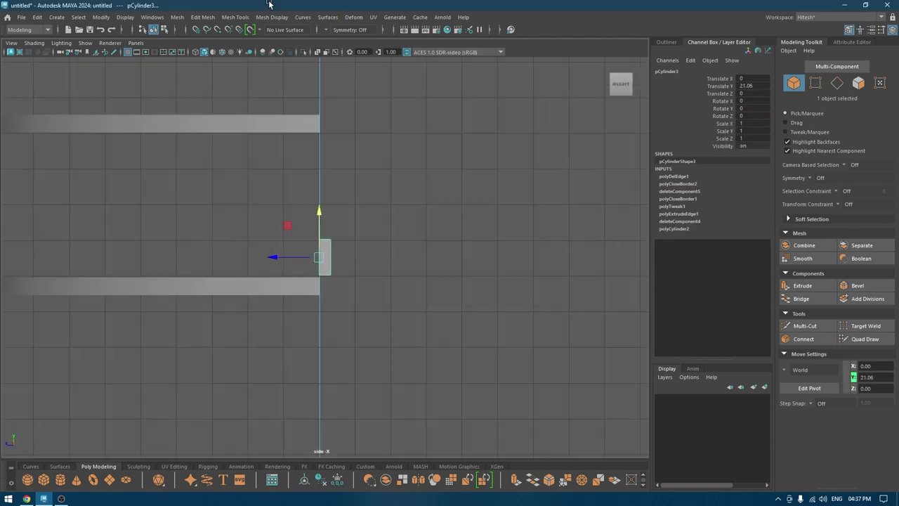
pyautogui.keyDown('alt'); pyautogui.moveTo(389, 344); pyautogui.dragTo(410, 379, button='right'); pyautogui.keyUp('alt')
pyautogui.keyDown('alt'); pyautogui.moveTo(351, 323); pyautogui.dragTo(370, 359, button='right'); pyautogui.keyUp('alt')
pyautogui.moveTo(267, 257); pyautogui.dragTo(222, 258)
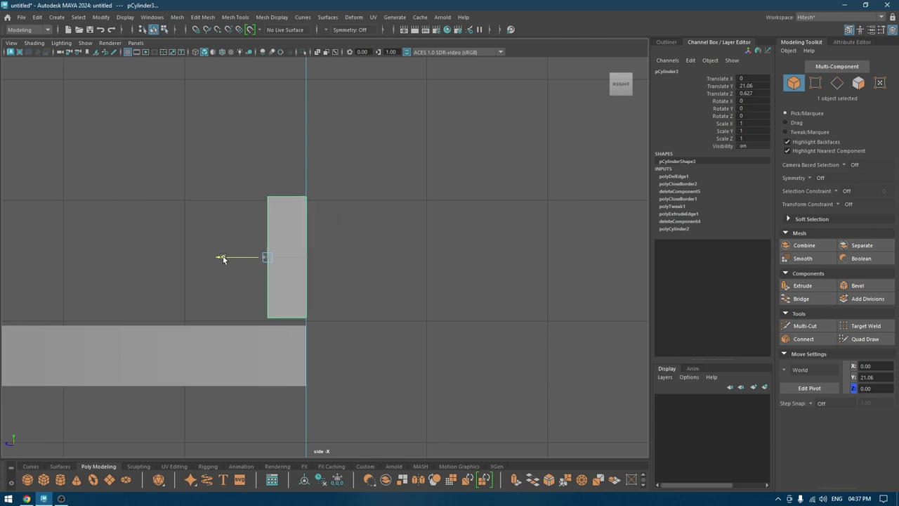
pyautogui.moveTo(267, 209); pyautogui.dragTo(265, 215)
pyautogui.click(378, 260)
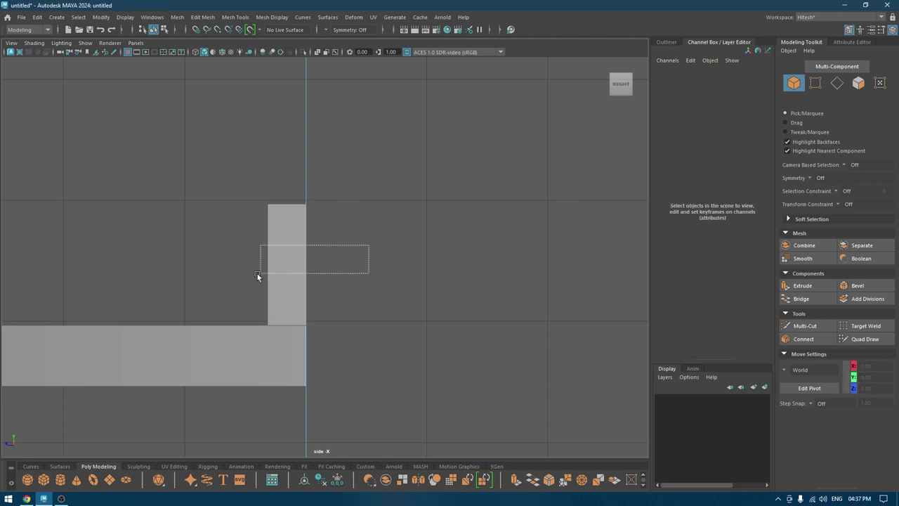
pyautogui.moveTo(257, 273); pyautogui.dragTo(256, 271)
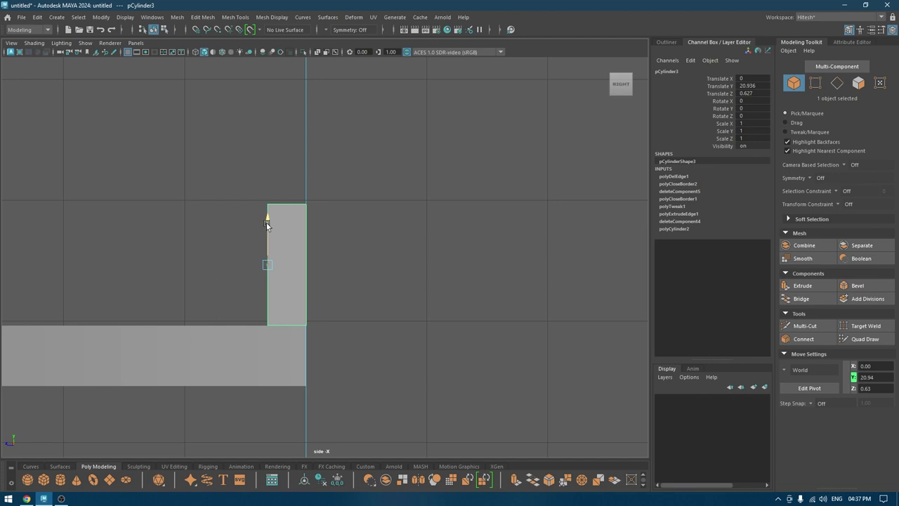
pyautogui.moveTo(266, 223); pyautogui.dragTo(266, 226)
pyautogui.click(351, 250)
# - Raise the strip's top vertices to the underside of the upper slab, forming a back wall, and return to object mode
pyautogui.keyDown('alt'); pyautogui.moveTo(353, 257); pyautogui.dragTo(395, 300, button='middle'); pyautogui.keyUp('alt')
pyautogui.click(353, 243)
pyautogui.moveTo(354, 222); pyautogui.dragTo(294, 218, button='right')
pyautogui.moveTo(287, 217); pyautogui.dragTo(428, 292)
pyautogui.scroll(-5, 414, 246)
pyautogui.keyDown('alt'); pyautogui.moveTo(389, 204); pyautogui.dragTo(476, 372, button='middle'); pyautogui.keyUp('alt')
pyautogui.moveTo(413, 376); pyautogui.dragTo(408, 211)
pyautogui.click(449, 232)
pyautogui.scroll(1, 455, 238)
pyautogui.moveTo(486, 264); pyautogui.dragTo(569, 190, button='right')
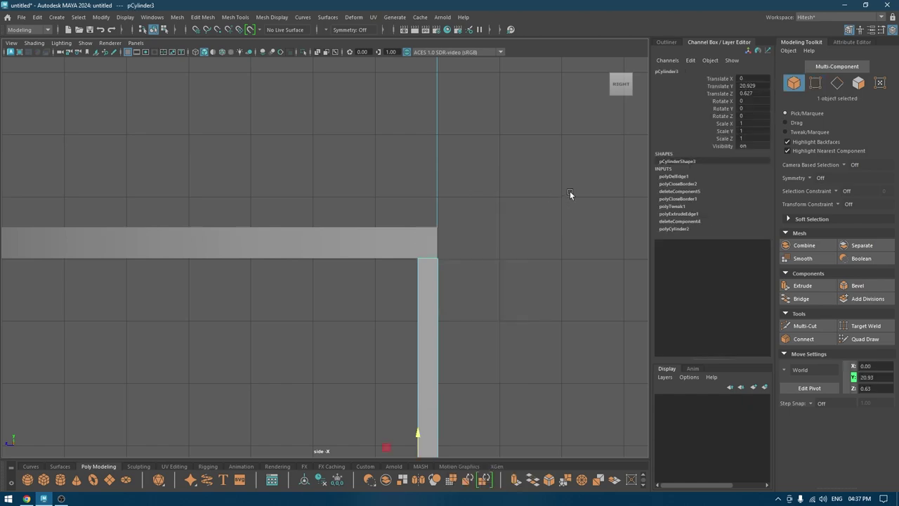
pyautogui.click(570, 190)
# - Duplicate the lower slab and move the copy straight down below the grid
pyautogui.press('space')
pyautogui.moveTo(495, 264); pyautogui.dragTo(490, 174)
pyautogui.keyDown('alt'); pyautogui.moveTo(559, 264); pyautogui.dragTo(368, 195); pyautogui.keyUp('alt')
pyautogui.click(363, 189)
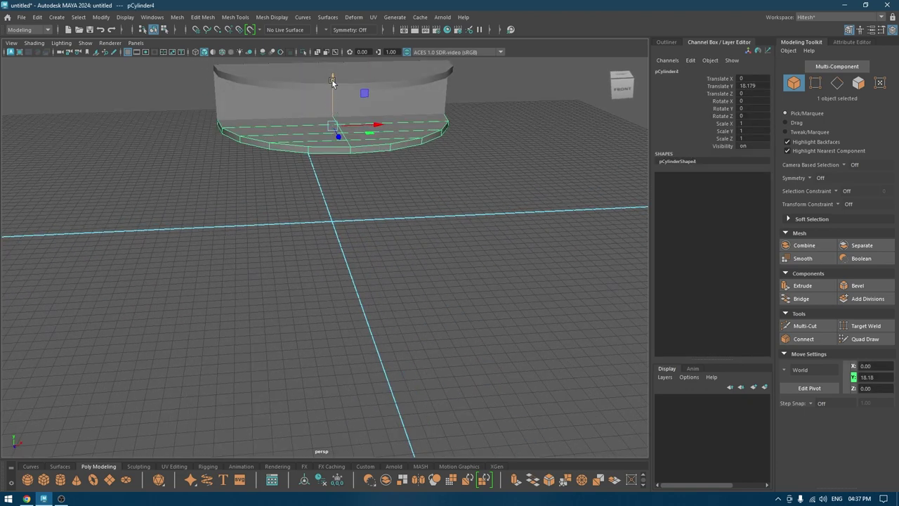
pyautogui.press('space')
pyautogui.moveTo(332, 83); pyautogui.dragTo(335, 105)
pyautogui.scroll(-4, 355, 192)
pyautogui.moveTo(337, 159); pyautogui.dragTo(338, 268)
pyautogui.press('r')
pyautogui.press('w')
pyautogui.press('space')
pyautogui.moveTo(338, 269); pyautogui.dragTo(337, 214)
pyautogui.click(459, 235)
# - Create another polygon cylinder at the origin and set its height to 50
pyautogui.keyDown('alt'); pyautogui.moveTo(459, 235); pyautogui.dragTo(507, 190); pyautogui.keyUp('alt')
pyautogui.scroll(-3, 460, 280)
pyautogui.keyDown('shift'); pyautogui.moveTo(478, 154); pyautogui.dragTo(430, 154, button='right'); pyautogui.keyUp('shift')
pyautogui.keyDown('alt'); pyautogui.moveTo(430, 153); pyautogui.dragTo(399, 208); pyautogui.keyUp('alt')
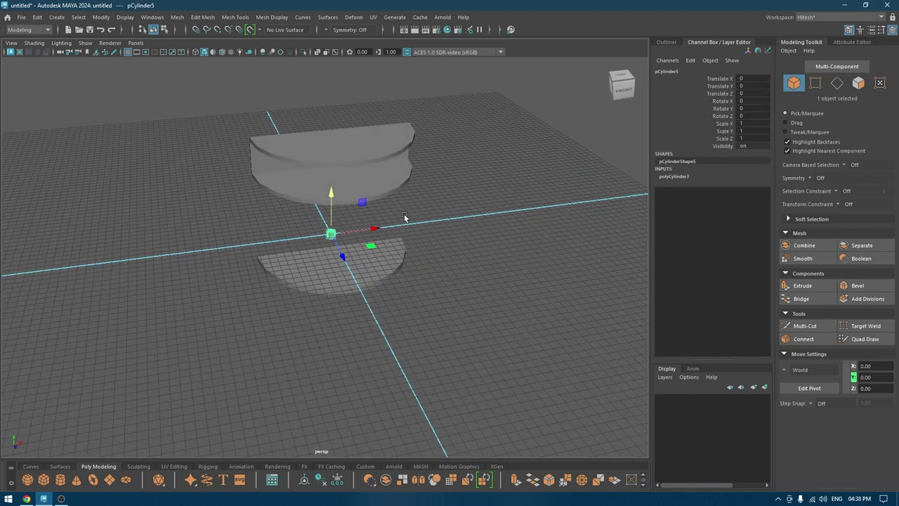
pyautogui.press('t')
pyautogui.moveTo(494, 283); pyautogui.dragTo(608, 278)
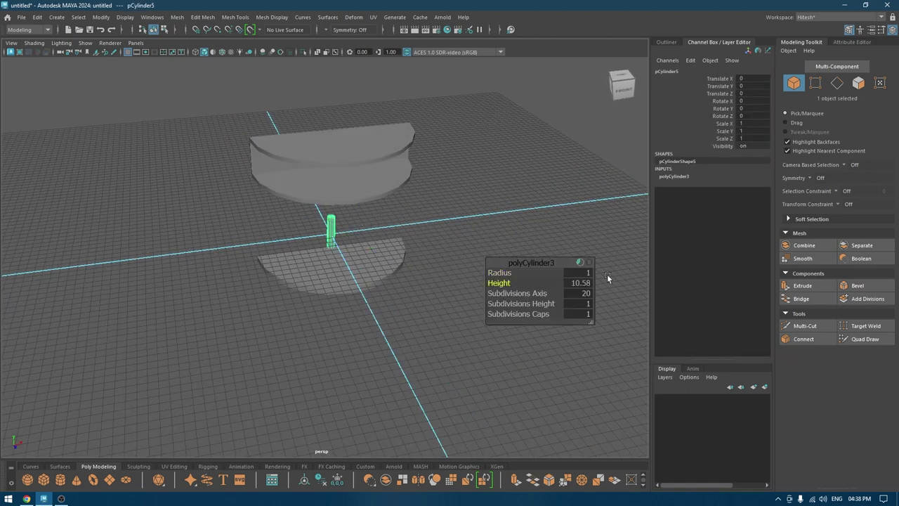
pyautogui.click(584, 284)
pyautogui.press('Return')
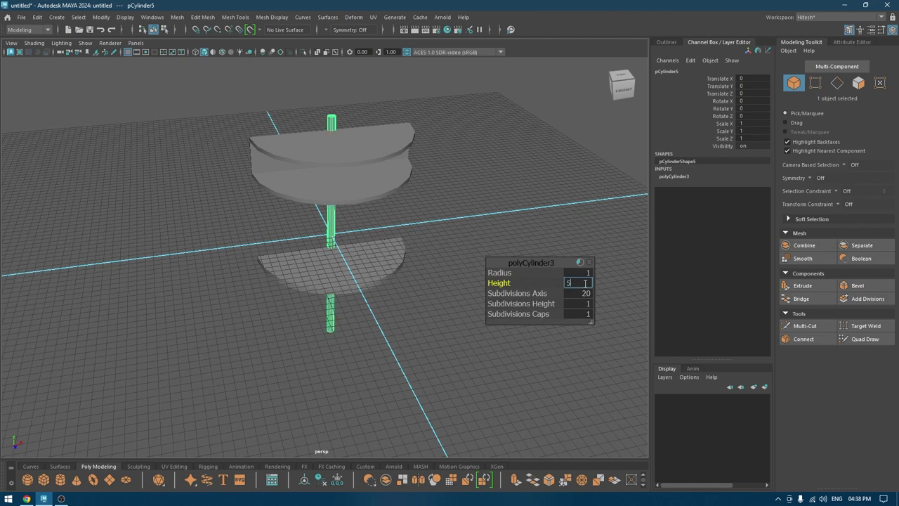
pyautogui.press('Return')
# - Move the tall cylinder to one corner of the slabs in wireframe top view, at about -17.97 in X and 2.07 in Z
pyautogui.press('w')
pyautogui.press('space')
pyautogui.moveTo(545, 264); pyautogui.dragTo(495, 260)
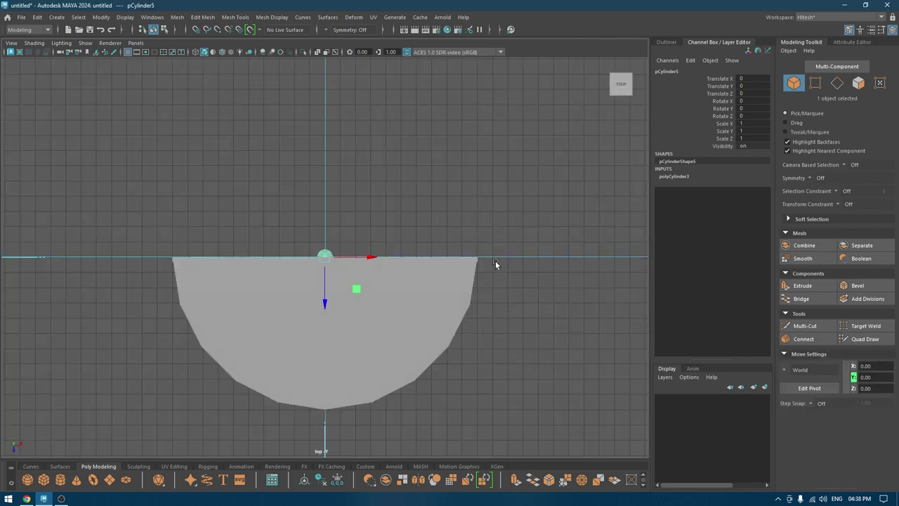
pyautogui.keyDown('alt'); pyautogui.moveTo(495, 262); pyautogui.dragTo(475, 424, button='right'); pyautogui.keyUp('alt')
pyautogui.keyDown('alt'); pyautogui.moveTo(378, 285); pyautogui.dragTo(453, 266, button='middle'); pyautogui.keyUp('alt')
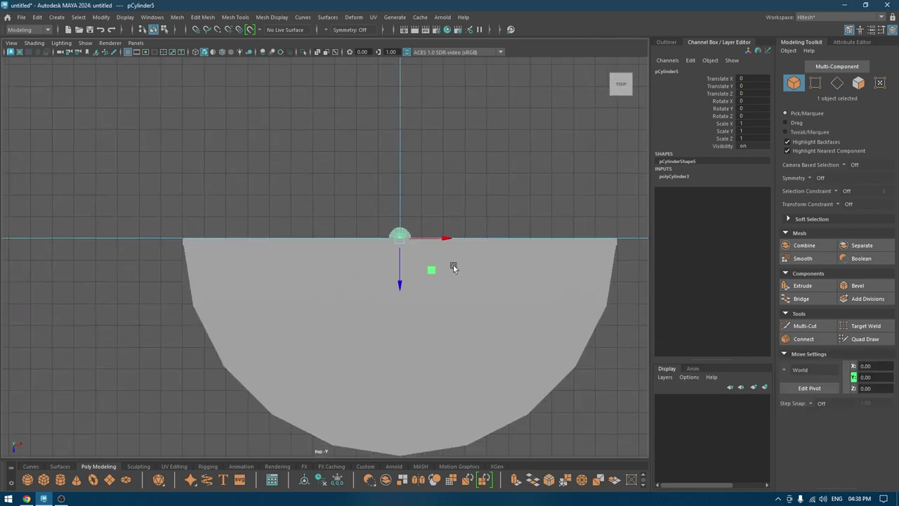
pyautogui.press('t')
pyautogui.press('w')
pyautogui.press('4')
pyautogui.moveTo(400, 280); pyautogui.dragTo(401, 302)
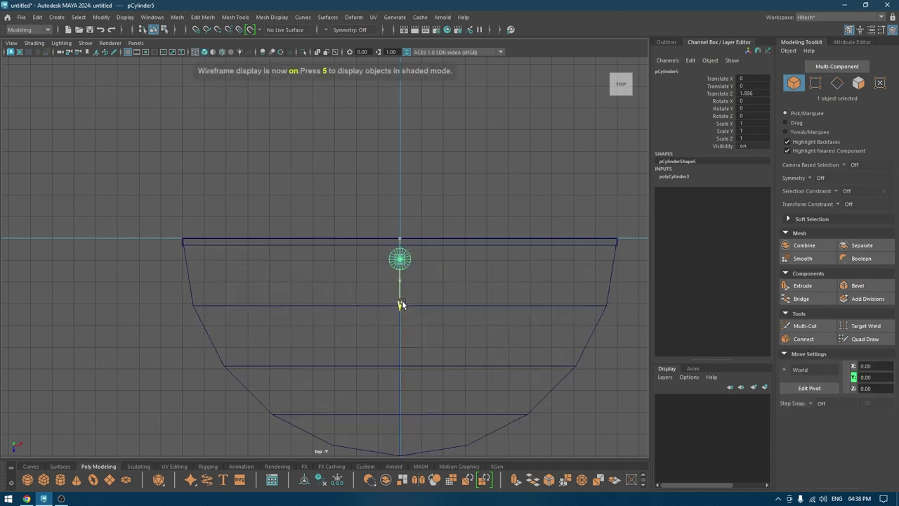
pyautogui.moveTo(428, 267); pyautogui.dragTo(240, 271)
pyautogui.moveTo(205, 301); pyautogui.dragTo(204, 307)
# - Set the tall cylinder's radius to 0.6
pyautogui.press('t')
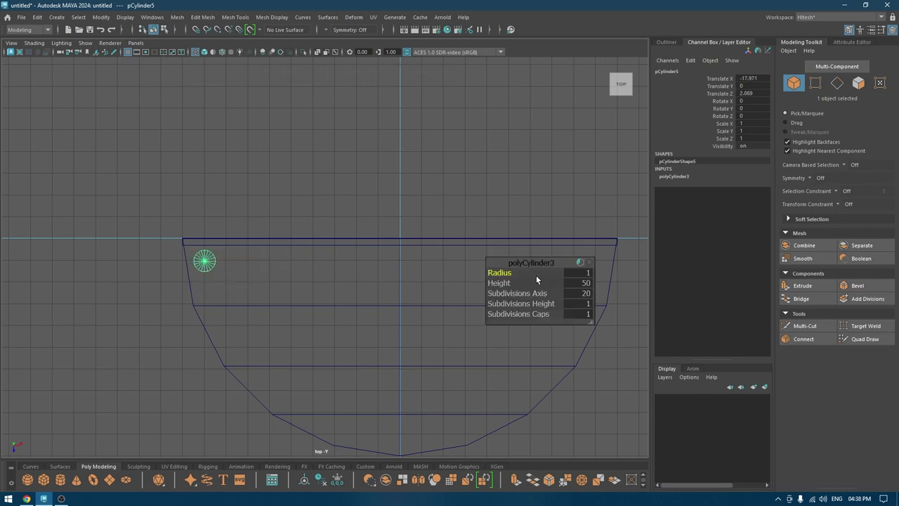
pyautogui.moveTo(499, 273); pyautogui.dragTo(484, 274)
pyautogui.press('w')
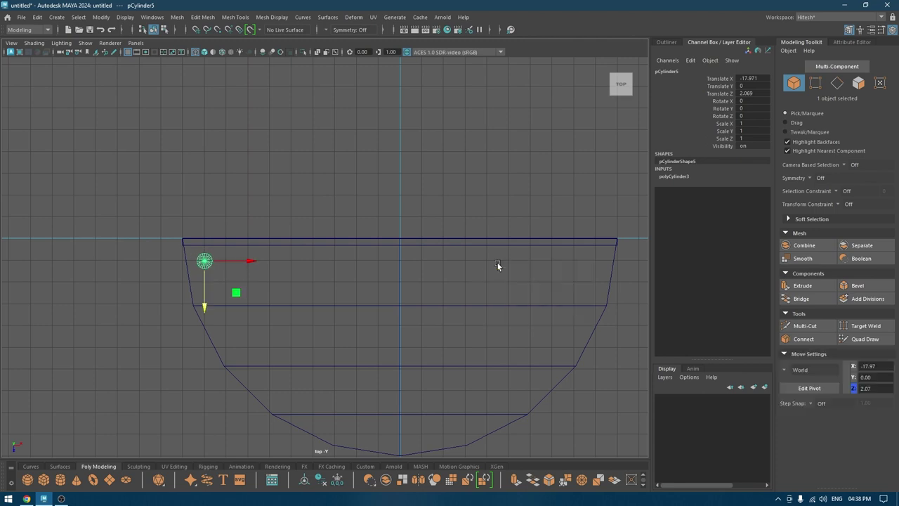
# - Restore shaded display and lower the pole to about -6.01 in Y so its top meets the middle slab
pyautogui.press('space')
pyautogui.moveTo(497, 262)
pyautogui.mouseDown()
pyautogui.moveTo(424, 265)
pyautogui.moveTo(499, 225)
pyautogui.mouseUp()
pyautogui.press('6')
pyautogui.click(430, 264)
pyautogui.keyDown('alt'); pyautogui.moveTo(424, 266); pyautogui.dragTo(465, 238); pyautogui.keyUp('alt')
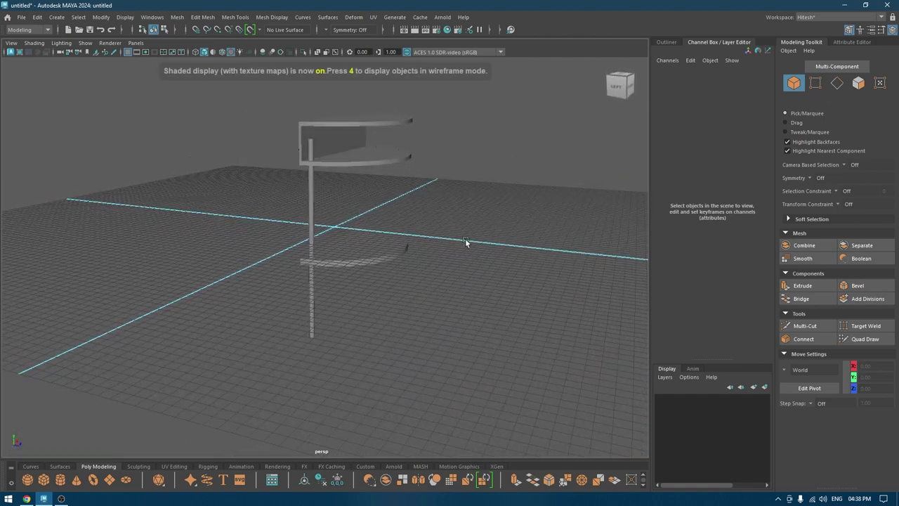
pyautogui.click(311, 149)
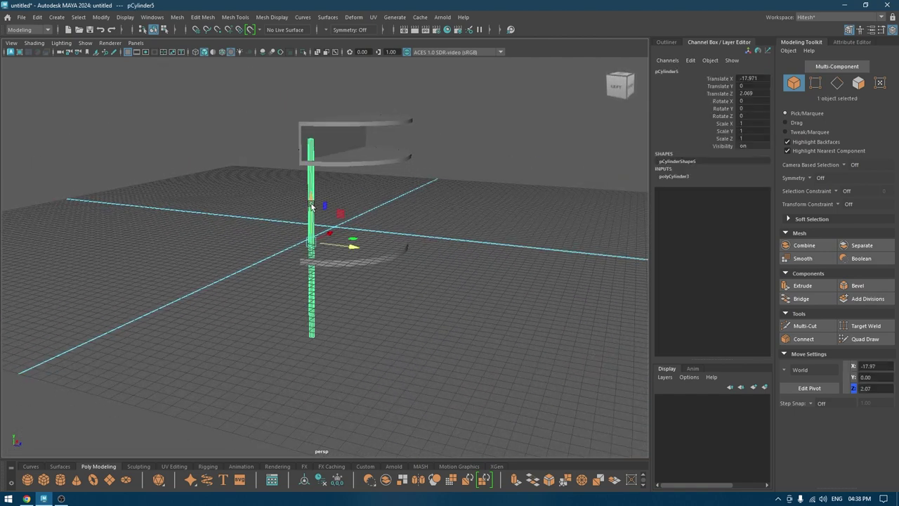
pyautogui.moveTo(311, 206); pyautogui.dragTo(395, 321)
pyautogui.press('f')
pyautogui.scroll(4, 366, 234)
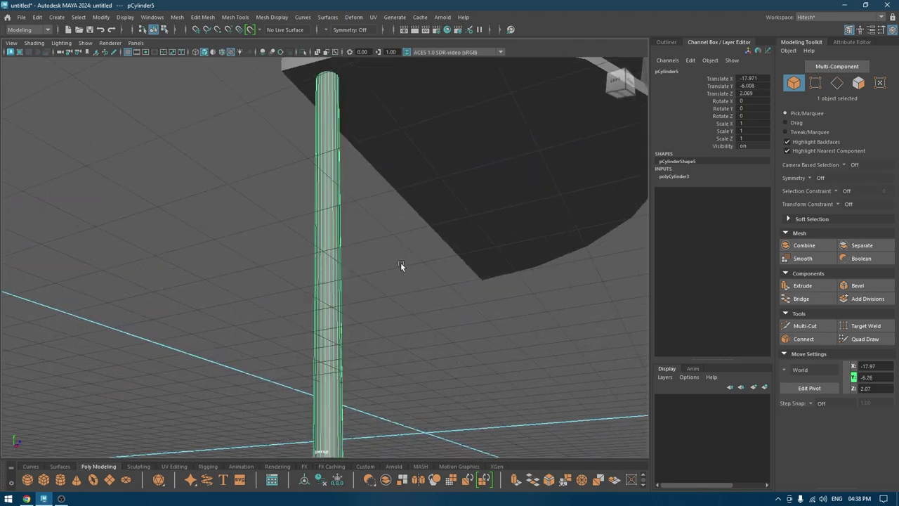
pyautogui.click(402, 281)
# - Examine how the pole meets the slabs from several angles and check its radius setting
pyautogui.keyDown('alt'); pyautogui.moveTo(403, 282); pyautogui.dragTo(363, 260); pyautogui.keyUp('alt')
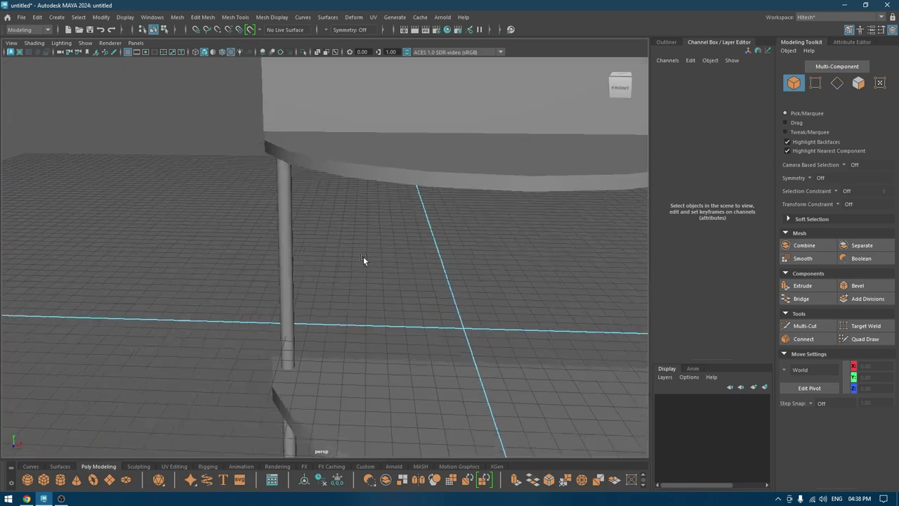
pyautogui.keyDown('alt'); pyautogui.moveTo(363, 259); pyautogui.dragTo(410, 167, button='middle'); pyautogui.keyUp('alt')
pyautogui.scroll(-4, 410, 167)
pyautogui.keyDown('alt'); pyautogui.moveTo(410, 166); pyautogui.dragTo(432, 114); pyautogui.keyUp('alt')
pyautogui.click(295, 144)
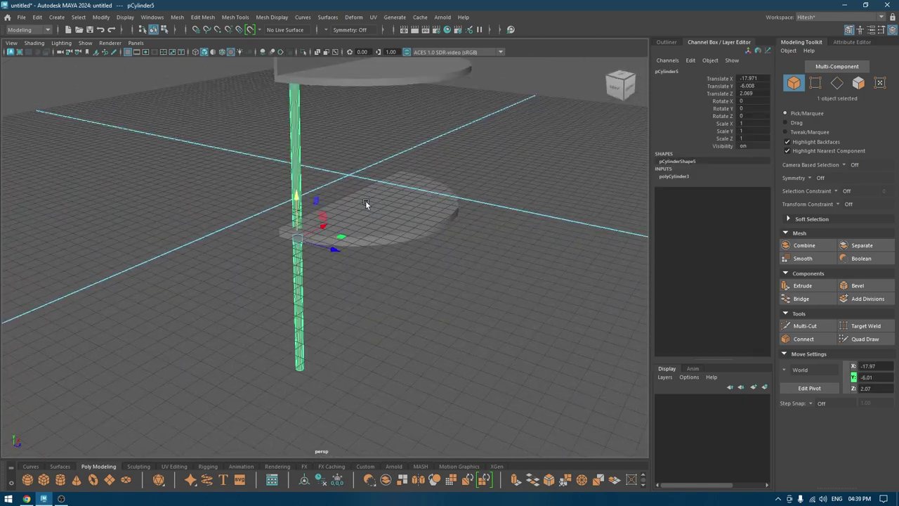
pyautogui.keyDown('alt'); pyautogui.moveTo(365, 200); pyautogui.dragTo(346, 201); pyautogui.keyUp('alt')
pyautogui.press('t')
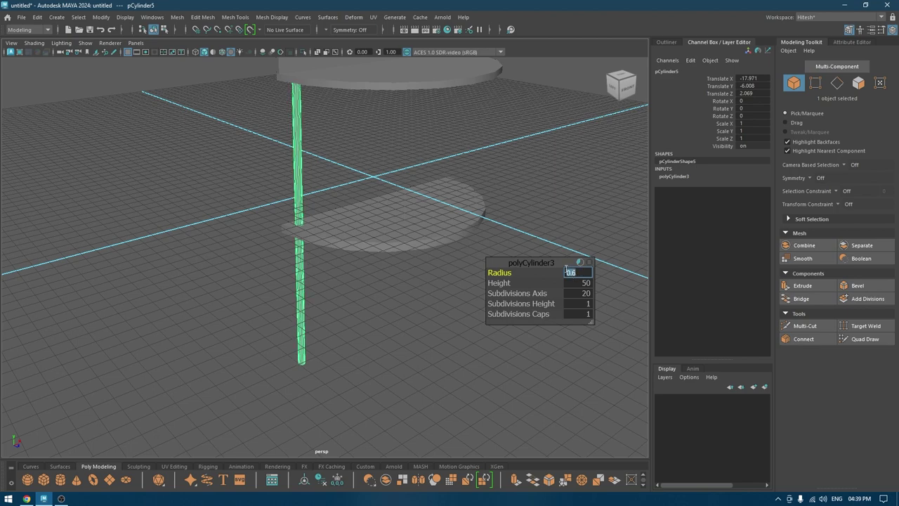
pyautogui.press('w')
pyautogui.click(585, 228)
pyautogui.keyDown('alt'); pyautogui.moveTo(584, 228); pyautogui.dragTo(488, 239); pyautogui.keyUp('alt')
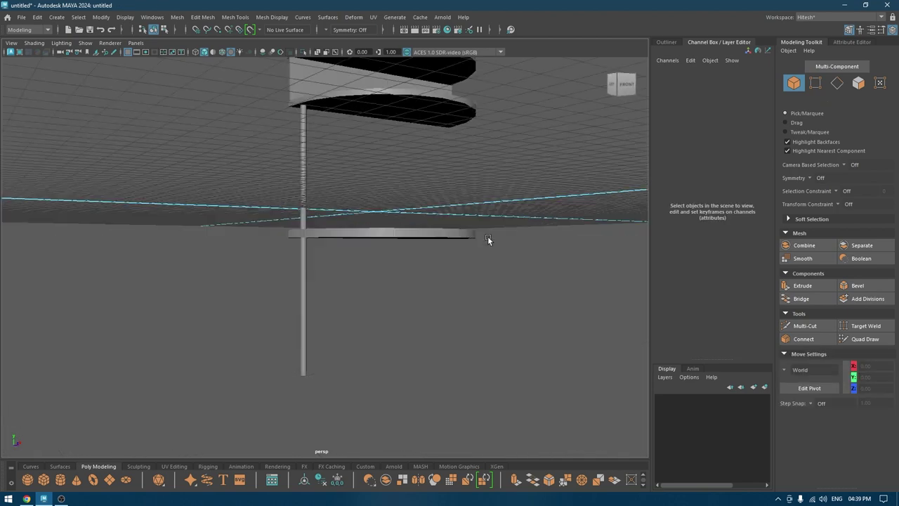
pyautogui.keyDown('alt'); pyautogui.moveTo(424, 307); pyautogui.dragTo(371, 307); pyautogui.keyUp('alt')
# - Delete the end-cap faces at both ends of the corner pole
pyautogui.moveTo(332, 170); pyautogui.dragTo(252, 178)
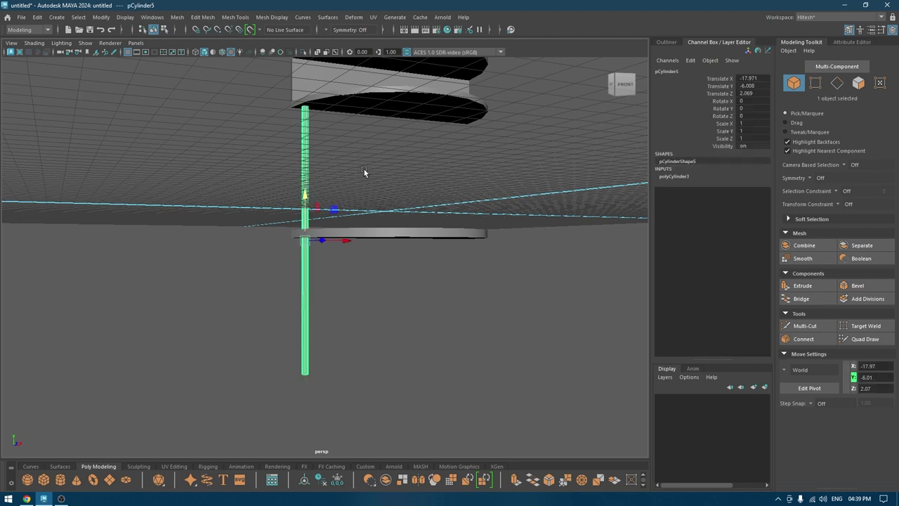
pyautogui.moveTo(389, 154); pyautogui.dragTo(411, 216, button='right')
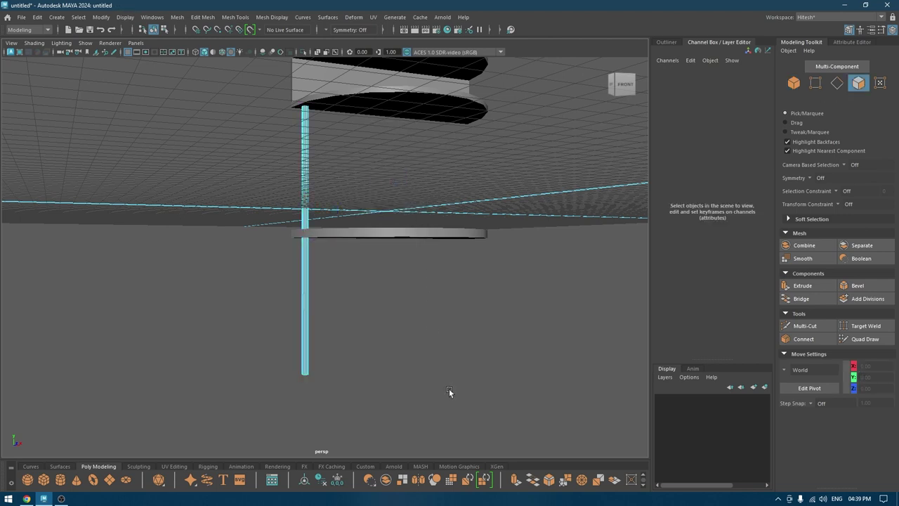
pyautogui.moveTo(449, 392); pyautogui.dragTo(119, 79)
pyautogui.keyDown('alt'); pyautogui.moveTo(459, 202); pyautogui.dragTo(368, 148); pyautogui.keyUp('alt')
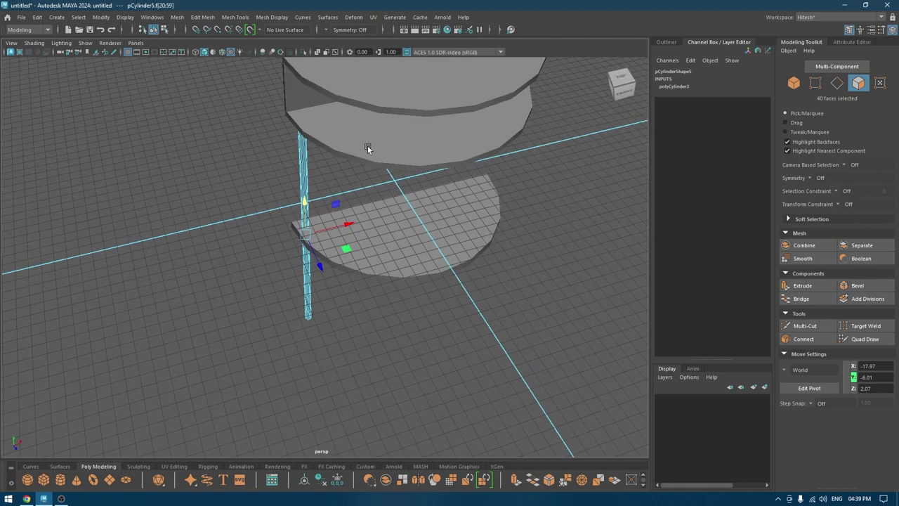
pyautogui.keyDown('alt'); pyautogui.moveTo(367, 148); pyautogui.dragTo(384, 200, button='middle'); pyautogui.keyUp('alt')
pyautogui.keyDown('alt'); pyautogui.moveTo(385, 200); pyautogui.dragTo(439, 487, button='right'); pyautogui.keyUp('alt')
pyautogui.keyDown('alt'); pyautogui.moveTo(452, 253); pyautogui.dragTo(460, 56); pyautogui.keyUp('alt')
pyautogui.click(453, 113)
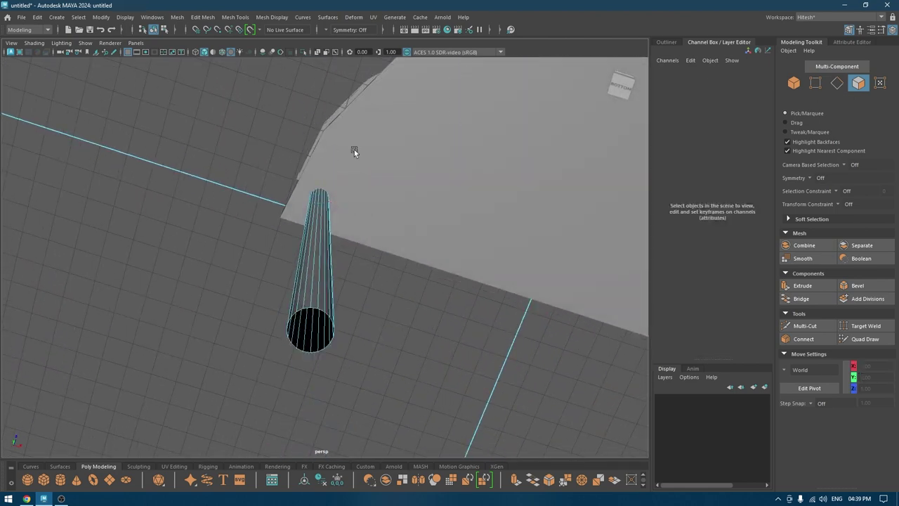
# - Raise the pole's bottom ring of vertices to about -5.08 in Y, shortening the pole to the lowest slab
pyautogui.moveTo(302, 160); pyautogui.dragTo(239, 160, button='right')
pyautogui.moveTo(243, 245); pyautogui.dragTo(383, 455)
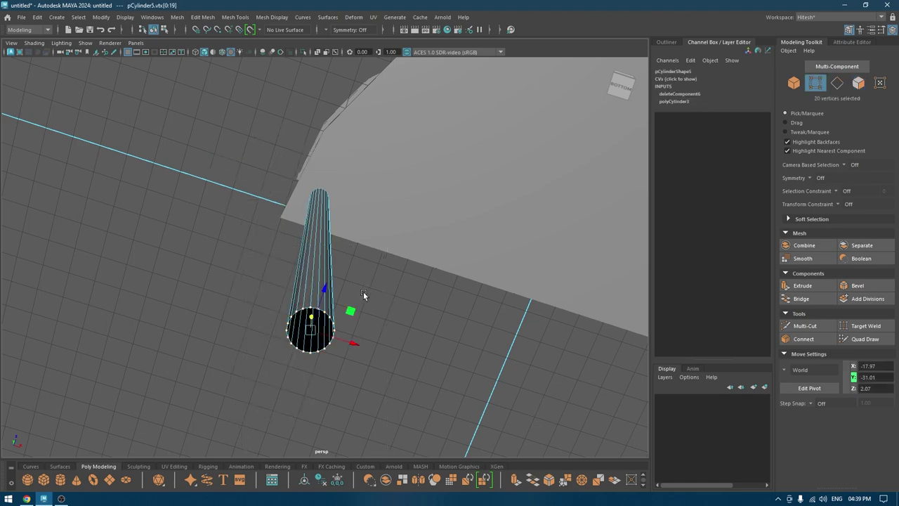
pyautogui.keyDown('alt'); pyautogui.moveTo(363, 291); pyautogui.dragTo(285, 177); pyautogui.keyUp('alt')
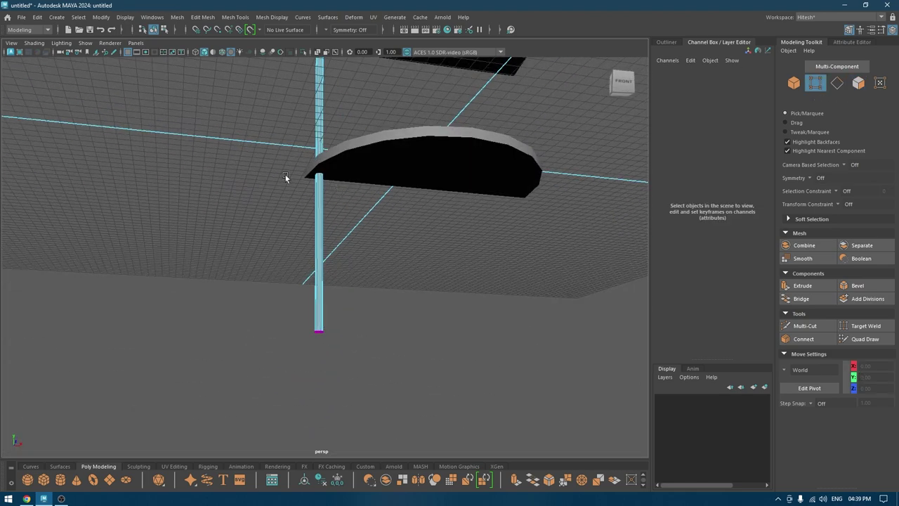
pyautogui.scroll(5, 302, 246)
pyautogui.moveTo(227, 313); pyautogui.dragTo(370, 486)
pyautogui.press('space')
pyautogui.click(367, 285)
pyautogui.moveTo(367, 285); pyautogui.dragTo(369, 308)
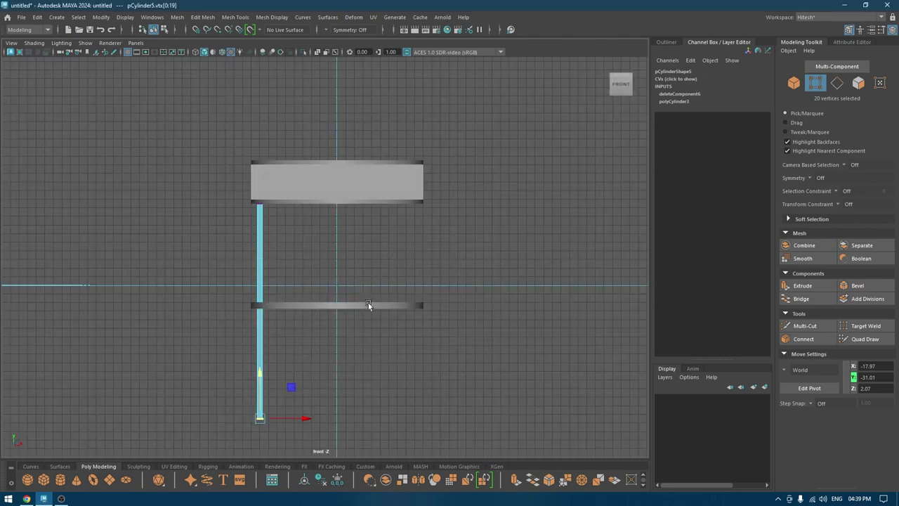
pyautogui.scroll(5, 361, 357)
pyautogui.keyDown('alt'); pyautogui.moveTo(361, 359); pyautogui.dragTo(580, 203, button='middle'); pyautogui.keyUp('alt')
pyautogui.moveTo(456, 342); pyautogui.dragTo(414, 227)
pyautogui.press('space')
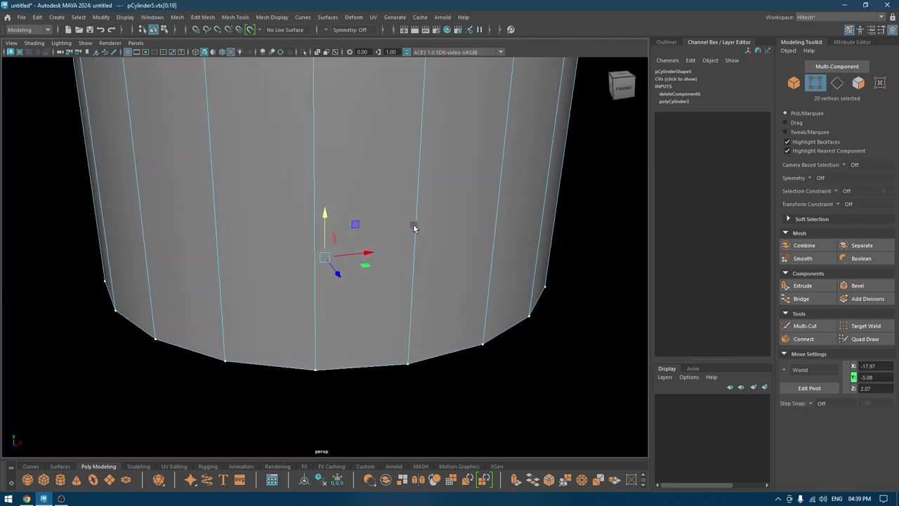
# - Raise the pole's top ring of vertices to about 19.02 in Y, at the underside of the middle slab
pyautogui.scroll(-6, 377, 191)
pyautogui.moveTo(337, 212); pyautogui.dragTo(325, 114)
pyautogui.keyDown('alt'); pyautogui.moveTo(326, 115); pyautogui.dragTo(337, 217, button='middle'); pyautogui.keyUp('alt')
pyautogui.keyDown('alt'); pyautogui.moveTo(337, 216); pyautogui.dragTo(392, 301, button='right'); pyautogui.keyUp('alt')
pyautogui.moveTo(393, 301); pyautogui.dragTo(231, 229)
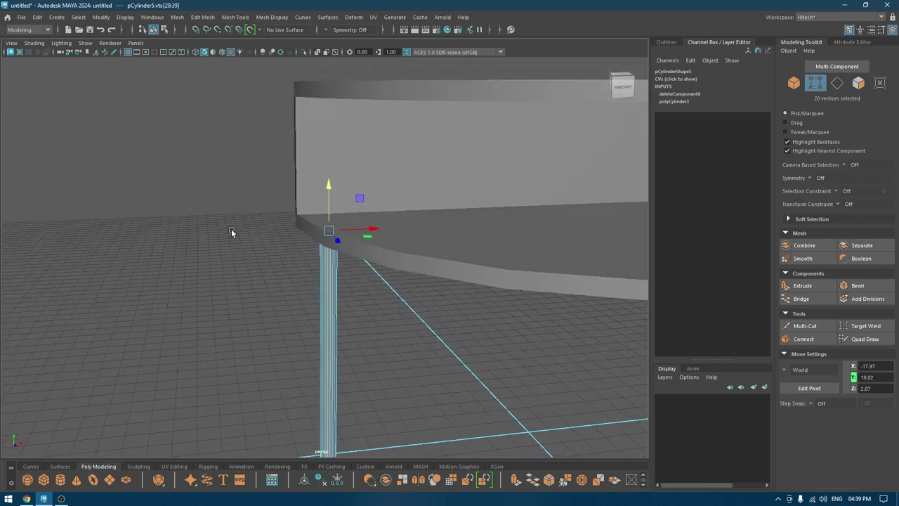
# - Snap the pole's pivot to X 0 on the slabs' centre line, using wireframe top view
pyautogui.moveTo(232, 225); pyautogui.dragTo(277, 204, button='right')
pyautogui.press('space')
pyautogui.moveTo(280, 198); pyautogui.dragTo(233, 201)
pyautogui.keyDown('alt'); pyautogui.moveTo(227, 248); pyautogui.dragTo(202, 182, button='right'); pyautogui.keyUp('alt')
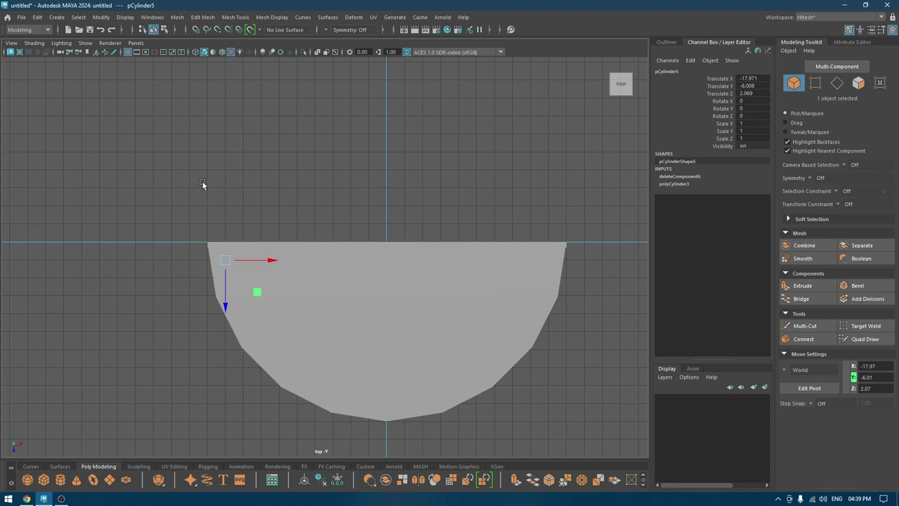
pyautogui.press('4')
pyautogui.press('d')
pyautogui.press('x')
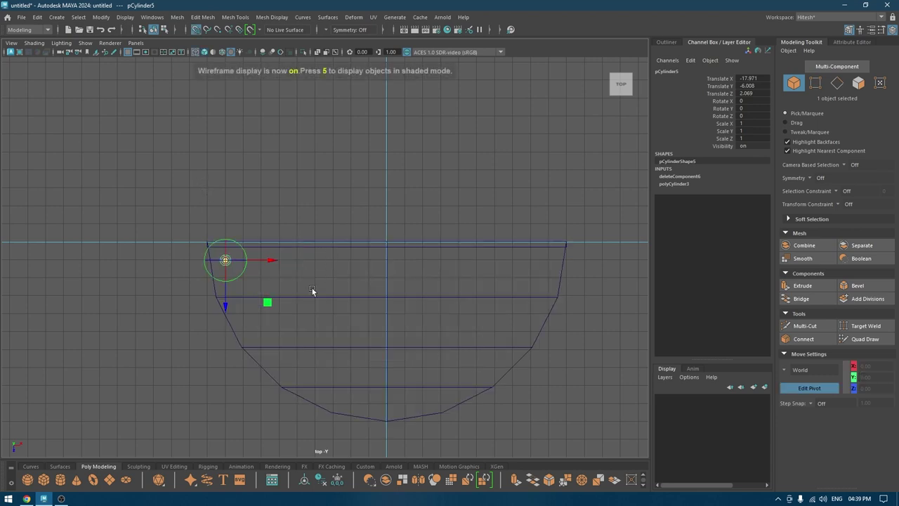
pyautogui.moveTo(269, 260); pyautogui.dragTo(379, 263)
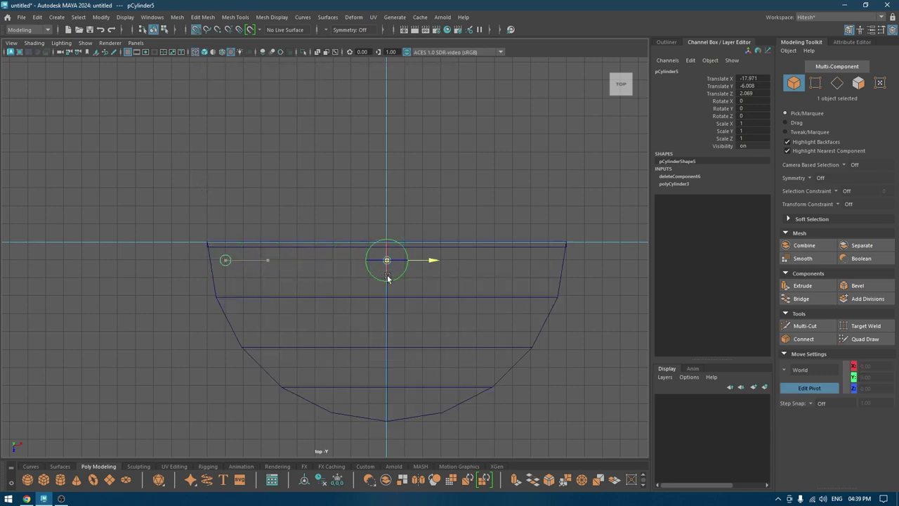
pyautogui.press('d')
# - Duplicate the pole with the copy rotated 90 degrees in Y, and repeat the transform for a third pole at the opposite corner
pyautogui.hotkey('ctrl', 'd')
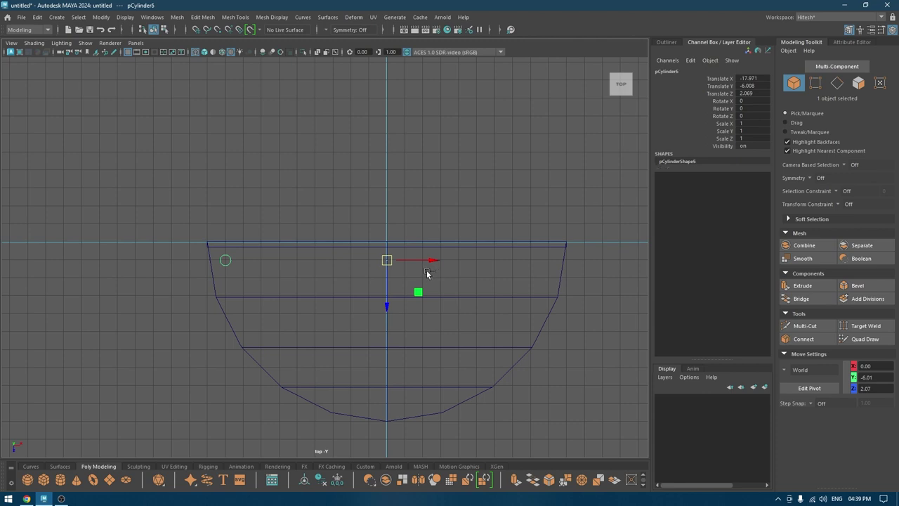
pyautogui.press('e')
pyautogui.moveTo(382, 310); pyautogui.dragTo(811, 309)
pyautogui.doubleClick(758, 109)
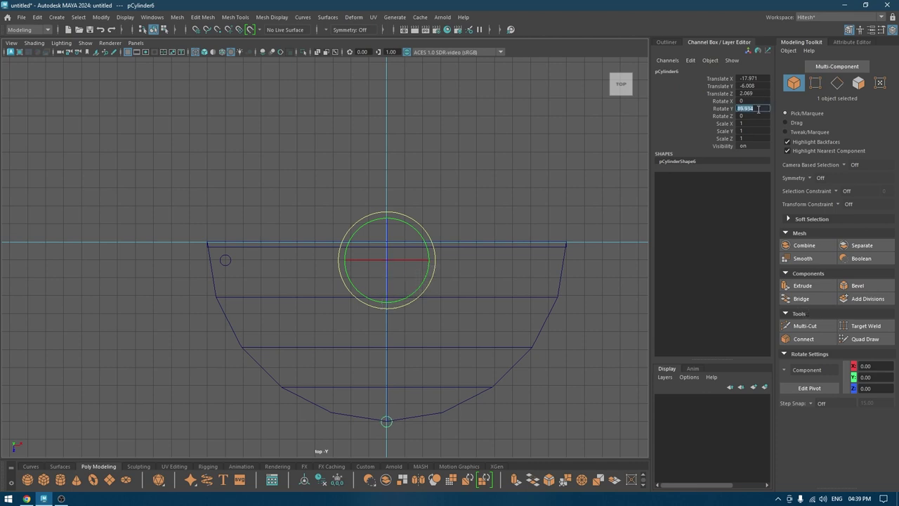
pyautogui.write('90')
pyautogui.press('Return')
pyautogui.hotkey('shift', 'd')
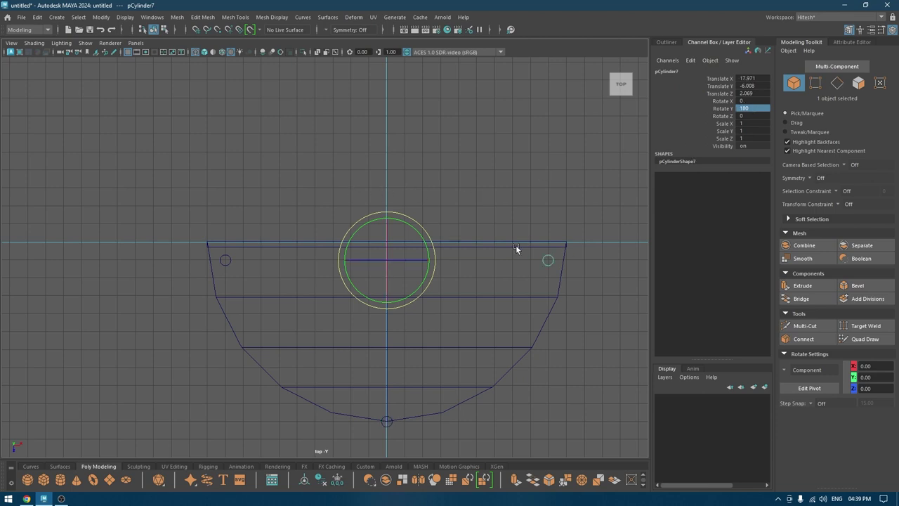
pyautogui.press('w')
# - Move the front pole inward from the slabs' curved edge and restore shaded perspective display
pyautogui.click(387, 433)
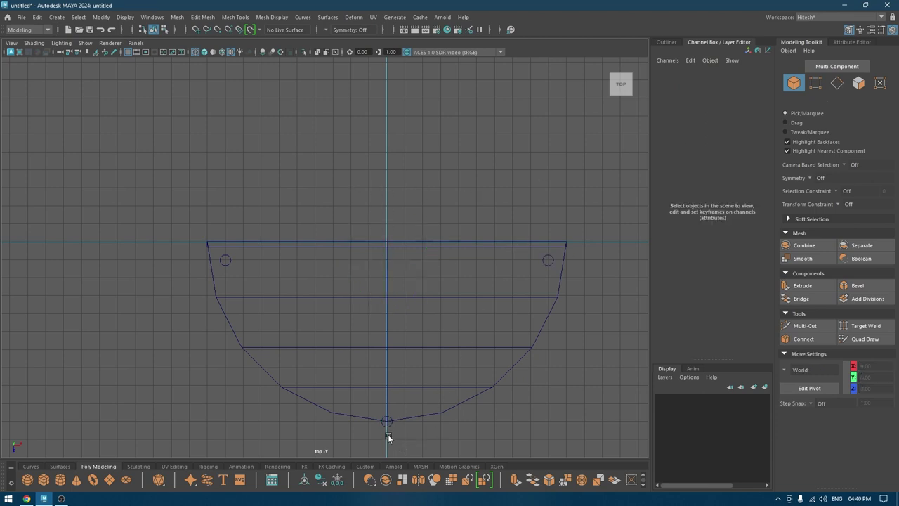
pyautogui.click(385, 427)
pyautogui.moveTo(385, 313)
pyautogui.mouseDown()
pyautogui.moveTo(400, 233)
pyautogui.moveTo(429, 223)
pyautogui.moveTo(412, 207)
pyautogui.moveTo(393, 231)
pyautogui.moveTo(402, 258)
pyautogui.moveTo(420, 259)
pyautogui.moveTo(329, 305)
pyautogui.moveTo(380, 295)
pyautogui.moveTo(365, 335)
pyautogui.moveTo(348, 289)
pyautogui.mouseUp()
pyautogui.press('space')
pyautogui.press('6')
pyautogui.click(276, 236)
pyautogui.scroll(-5, 400, 328)
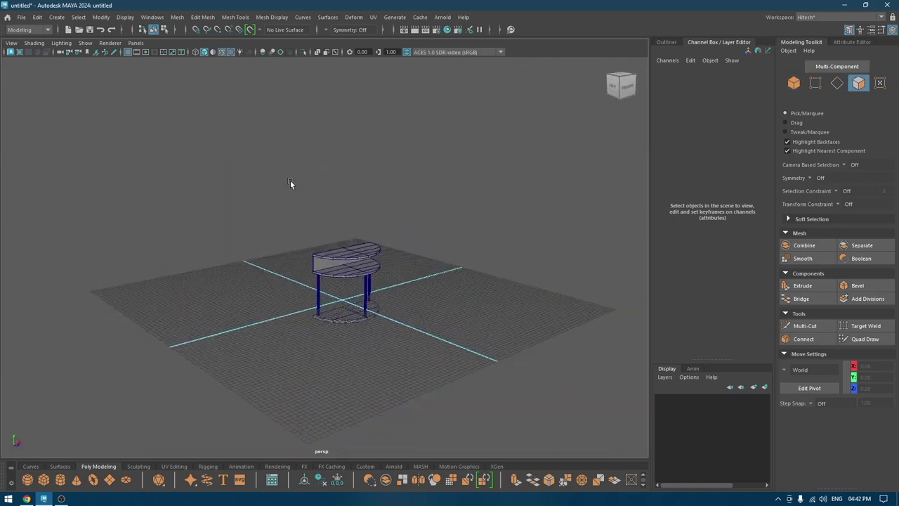
pyautogui.keyDown('alt'); pyautogui.moveTo(290, 179); pyautogui.dragTo(351, 293); pyautogui.keyUp('alt')
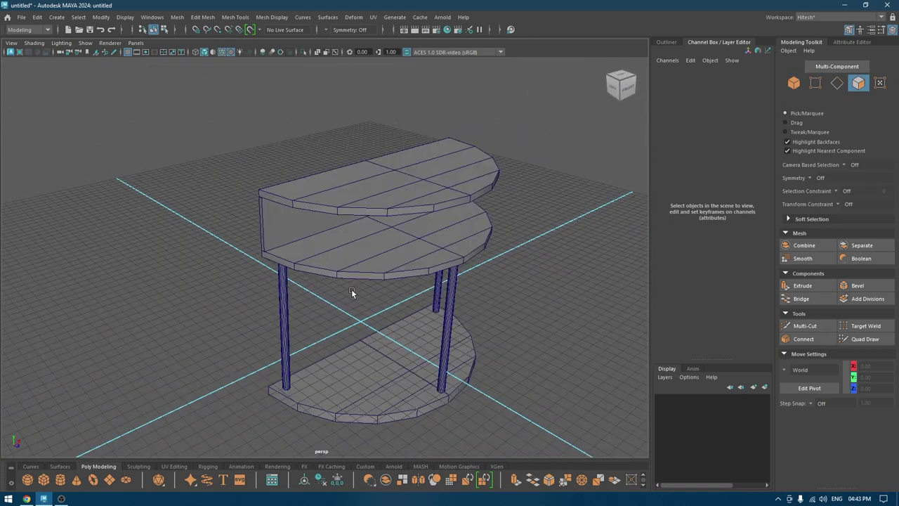
# - Combine the top, middle and bottom slabs into one mesh
pyautogui.click(342, 199)
pyautogui.keyDown('alt'); pyautogui.moveTo(327, 209); pyautogui.dragTo(354, 241); pyautogui.keyUp('alt')
pyautogui.keyDown('alt'); pyautogui.moveTo(292, 178); pyautogui.dragTo(278, 161); pyautogui.keyUp('alt')
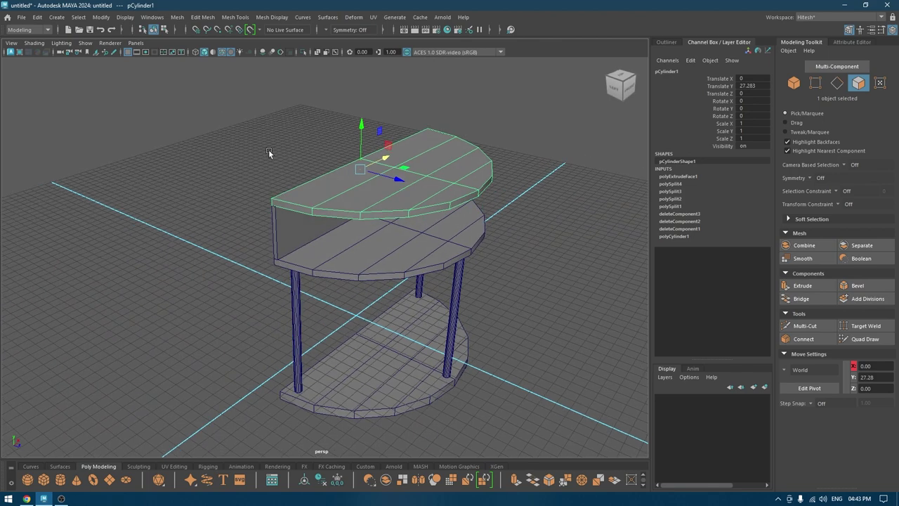
pyautogui.rightClick(269, 152)
pyautogui.keyDown('shift'); pyautogui.click(351, 275); pyautogui.keyUp('shift')
pyautogui.keyDown('shift'); pyautogui.click(380, 396); pyautogui.keyUp('shift')
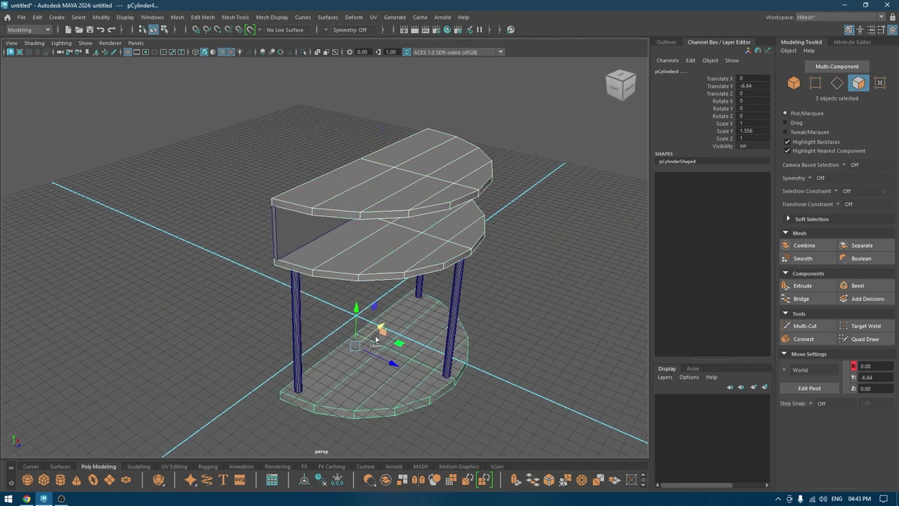
pyautogui.keyDown('shift'); pyautogui.moveTo(375, 339); pyautogui.dragTo(375, 430, button='right'); pyautogui.keyUp('shift')
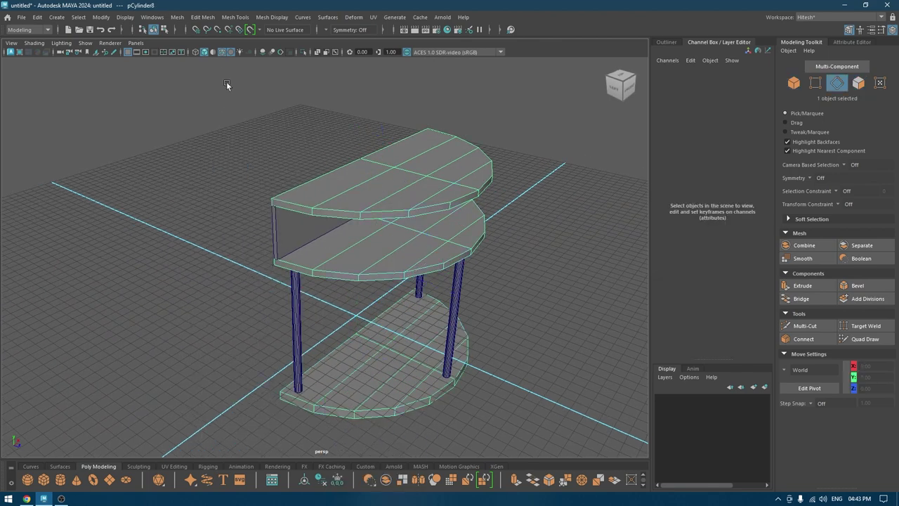
# - Select all outer border edges of the top and middle slabs, including the vertical corner edges
pyautogui.press('F10')
pyautogui.doubleClick(301, 202)
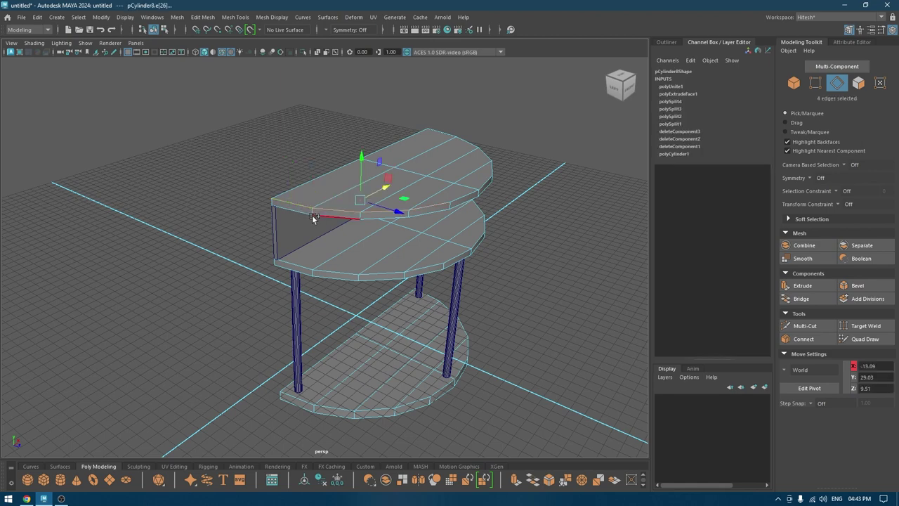
pyautogui.keyDown('alt'); pyautogui.moveTo(314, 218); pyautogui.dragTo(391, 216); pyautogui.keyUp('alt')
pyautogui.keyDown('shift'); pyautogui.doubleClick(390, 215); pyautogui.keyUp('shift')
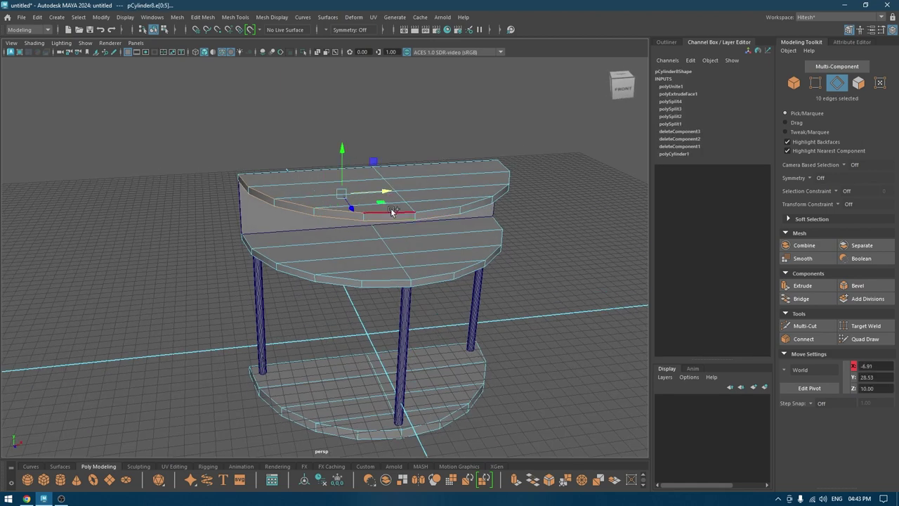
pyautogui.keyDown('shift'); pyautogui.doubleClick(480, 203); pyautogui.keyUp('shift')
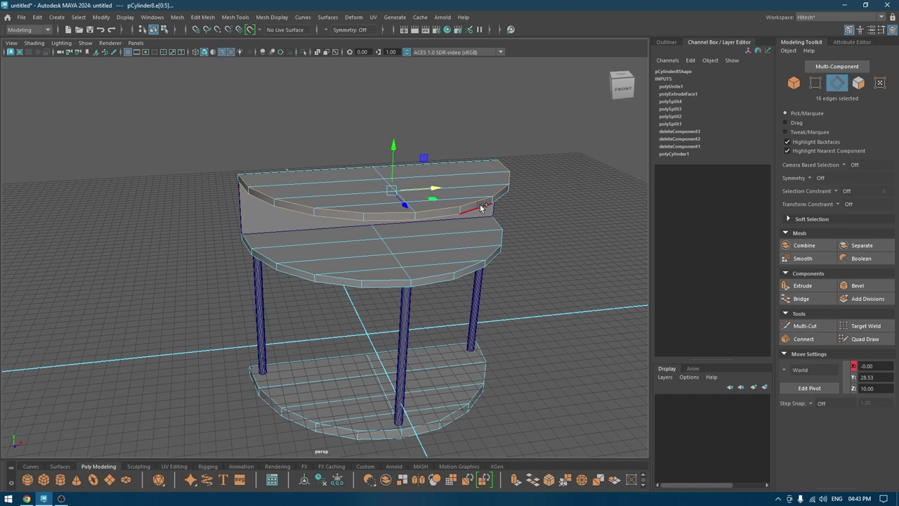
pyautogui.keyDown('shift'); pyautogui.doubleClick(488, 156); pyautogui.keyUp('shift')
pyautogui.keyDown('alt'); pyautogui.moveTo(487, 157); pyautogui.dragTo(404, 191); pyautogui.keyUp('alt')
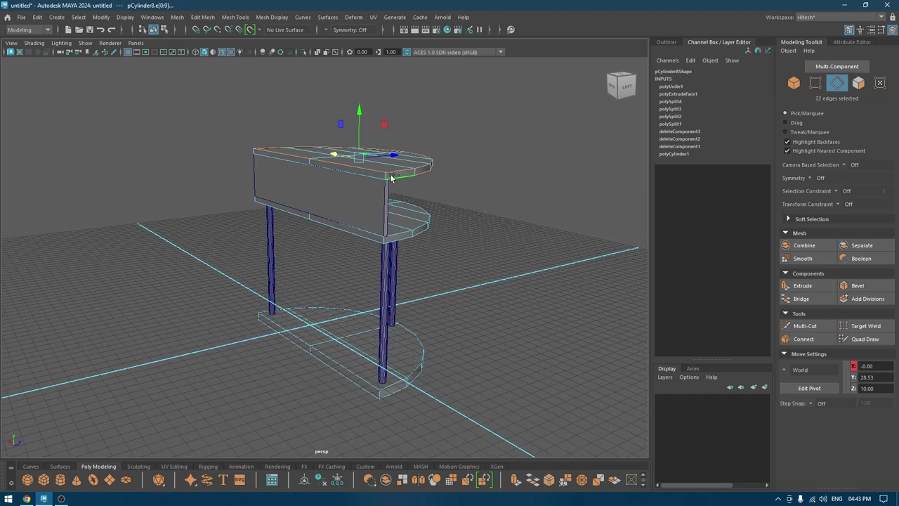
pyautogui.keyDown('shift'); pyautogui.click(377, 176); pyautogui.keyUp('shift')
pyautogui.keyDown('alt'); pyautogui.moveTo(292, 181); pyautogui.dragTo(297, 190); pyautogui.keyUp('alt')
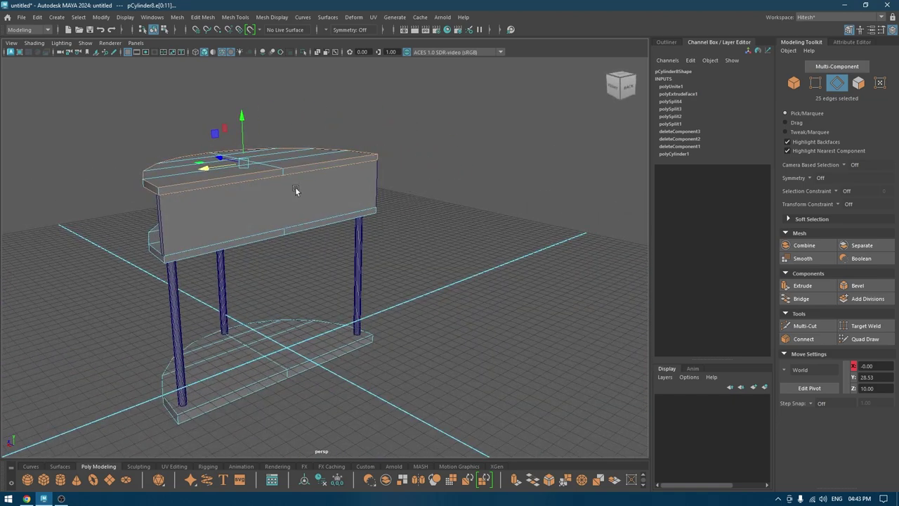
pyautogui.keyDown('shift'); pyautogui.click(160, 193); pyautogui.keyUp('shift')
pyautogui.keyDown('shift'); pyautogui.moveTo(461, 135); pyautogui.dragTo(447, 234, button='right'); pyautogui.keyUp('shift')
pyautogui.keyDown('alt'); pyautogui.moveTo(447, 234); pyautogui.dragTo(376, 316); pyautogui.keyUp('alt')
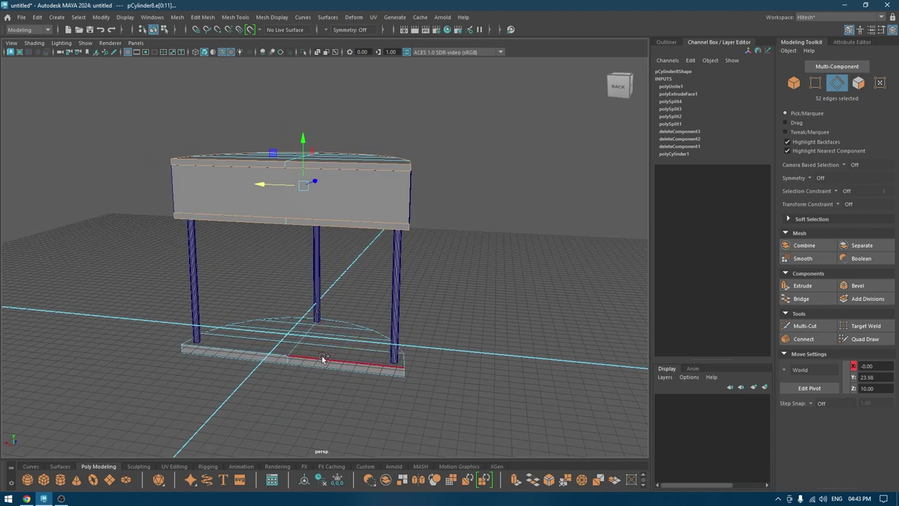
# - Add the bottom slab's outer border and corner edges to the selection and save the scene as Table.ma
pyautogui.keyDown('shift'); pyautogui.doubleClick(265, 363); pyautogui.keyUp('shift')
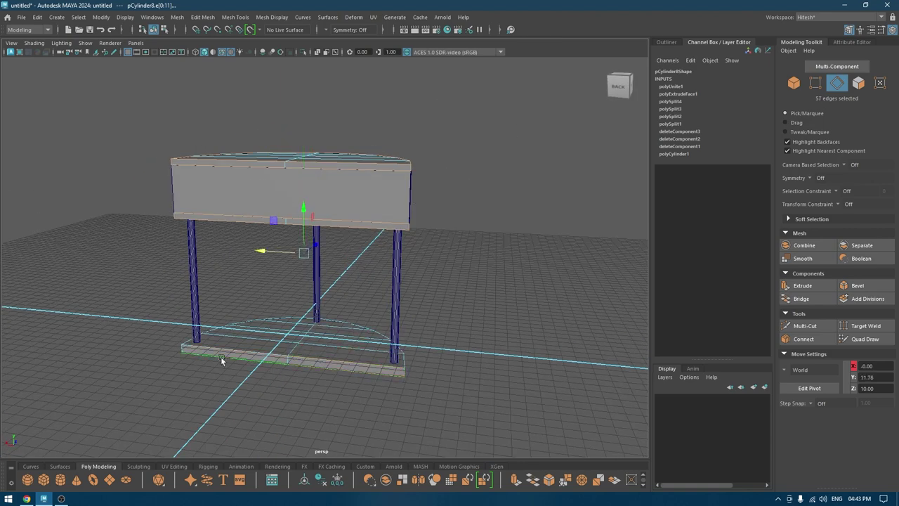
pyautogui.keyDown('shift'); pyautogui.doubleClick(220, 328); pyautogui.keyUp('shift')
pyautogui.keyDown('alt'); pyautogui.moveTo(438, 347); pyautogui.dragTo(417, 310); pyautogui.keyUp('alt')
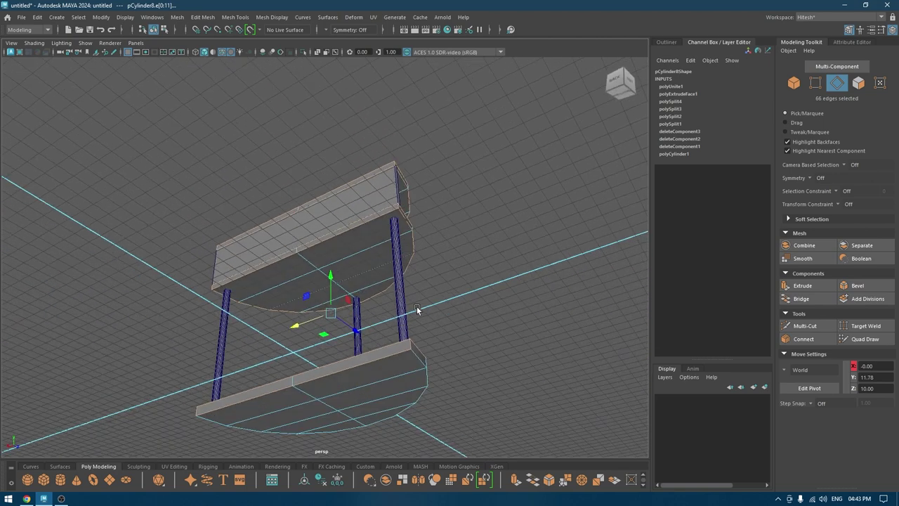
pyautogui.keyDown('shift'); pyautogui.click(415, 359); pyautogui.keyUp('shift')
pyautogui.keyDown('shift'); pyautogui.doubleClick(221, 423); pyautogui.keyUp('shift')
pyautogui.keyDown('alt'); pyautogui.moveTo(426, 349); pyautogui.dragTo(290, 384); pyautogui.keyUp('alt')
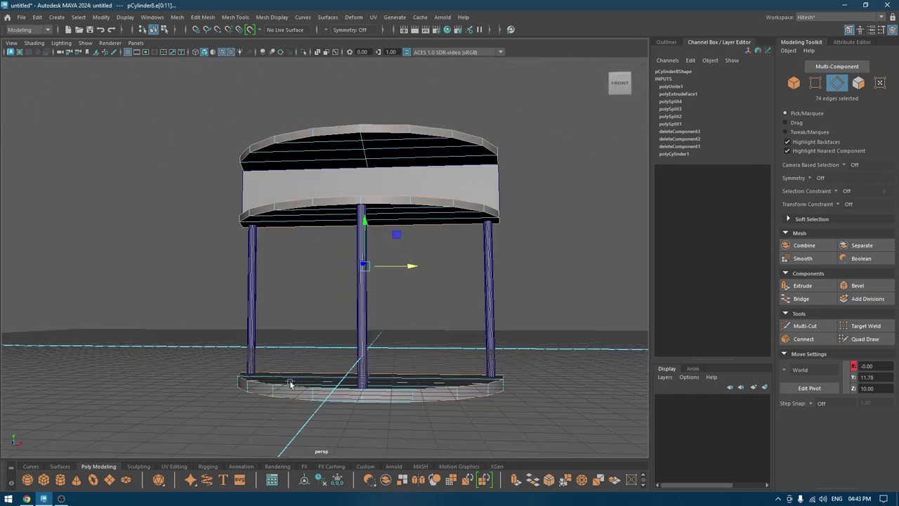
pyautogui.keyDown('alt'); pyautogui.moveTo(385, 418); pyautogui.dragTo(399, 433); pyautogui.keyUp('alt')
pyautogui.keyDown('shift'); pyautogui.click(415, 426); pyautogui.keyUp('shift')
pyautogui.keyDown('shift'); pyautogui.click(413, 434); pyautogui.keyUp('shift')
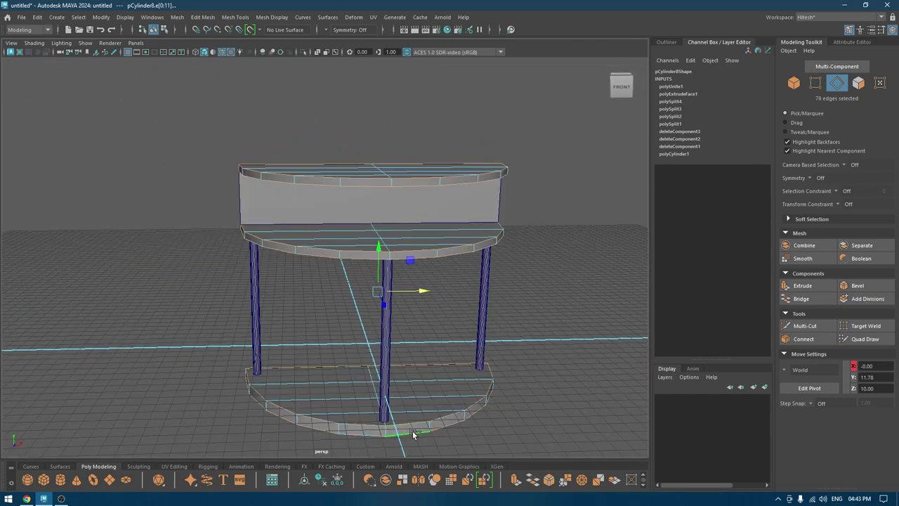
pyautogui.hotkey('ctrl', 's')
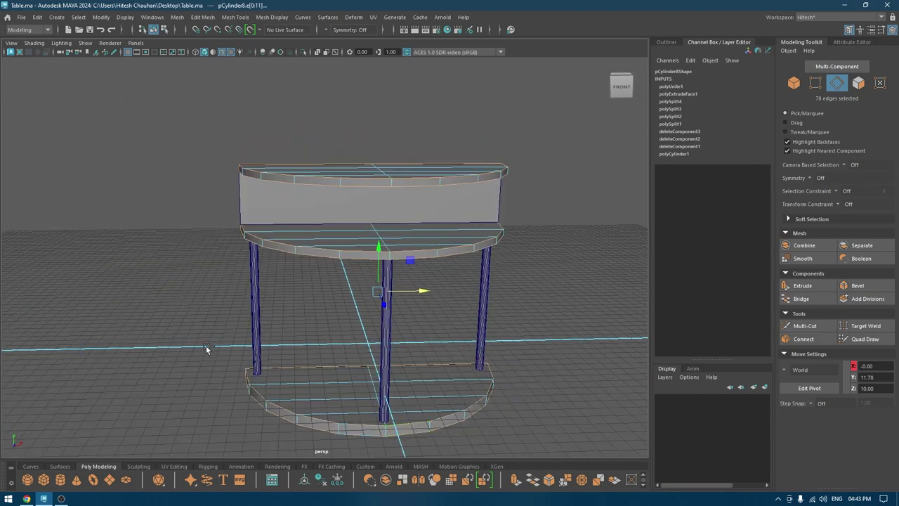
# - Bevel the selected slab edges with a fraction of 0.15 and 2 segments
pyautogui.hotkey('ctrl', 'b')
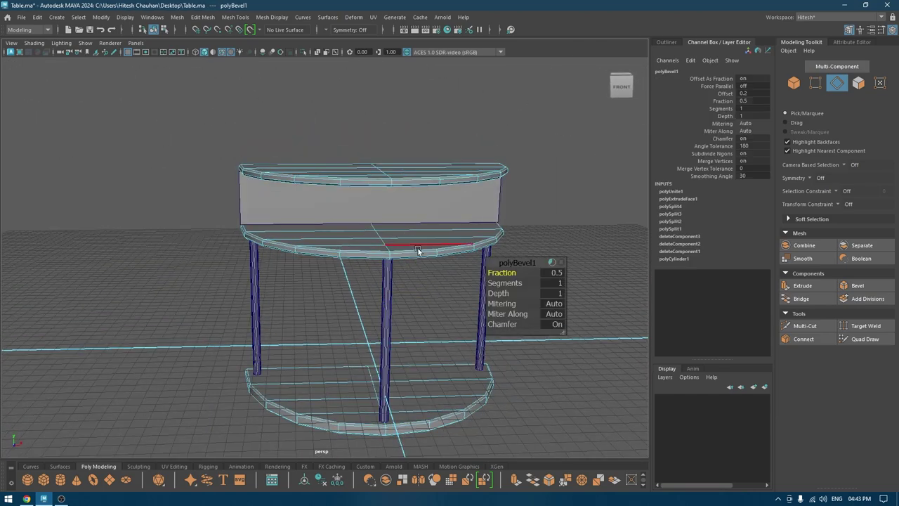
pyautogui.keyDown('alt'); pyautogui.moveTo(309, 144); pyautogui.dragTo(376, 172); pyautogui.keyUp('alt')
pyautogui.scroll(5, 389, 309)
pyautogui.keyDown('alt'); pyautogui.moveTo(390, 310); pyautogui.dragTo(492, 313, button='right'); pyautogui.keyUp('alt')
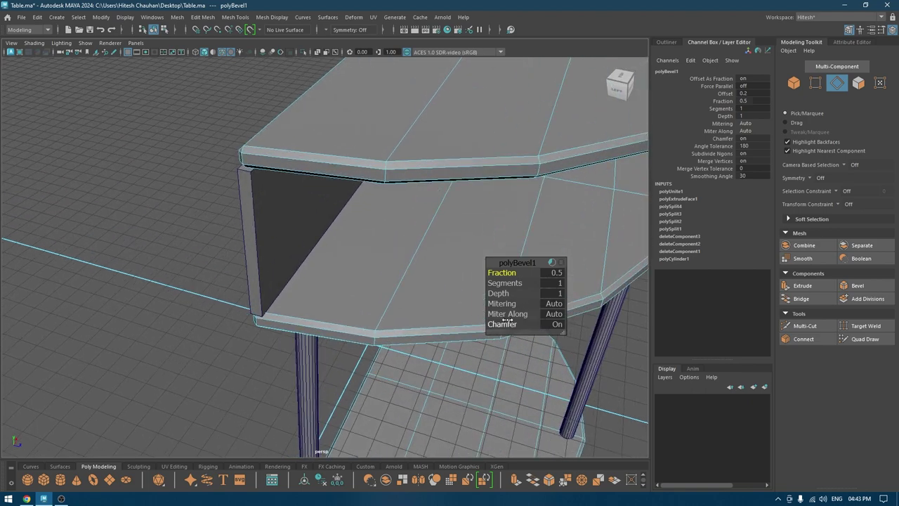
pyautogui.moveTo(504, 283)
pyautogui.mouseDown()
pyautogui.moveTo(540, 286)
pyautogui.moveTo(491, 273)
pyautogui.mouseUp()
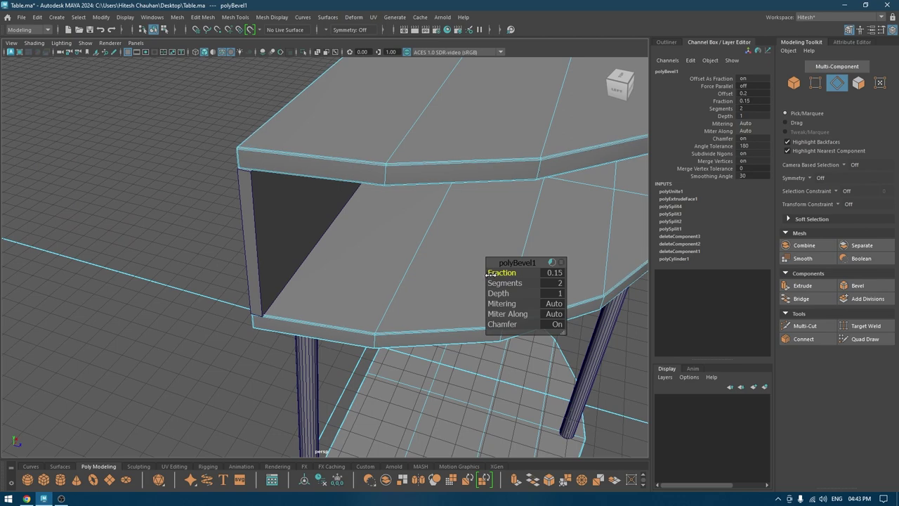
# - Show the bevelled slabs in smooth preview and hide the wireframe overlay on the table
pyautogui.press('w')
pyautogui.moveTo(338, 160); pyautogui.dragTo(378, 134, button='right')
pyautogui.press('3')
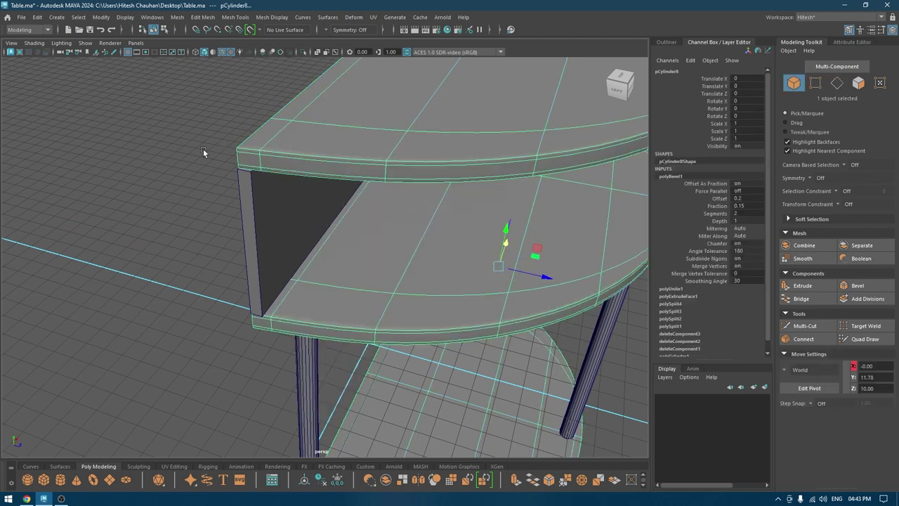
pyautogui.click(179, 177)
pyautogui.scroll(-7, 184, 172)
pyautogui.keyDown('alt'); pyautogui.moveTo(339, 95); pyautogui.dragTo(309, 91); pyautogui.keyUp('alt')
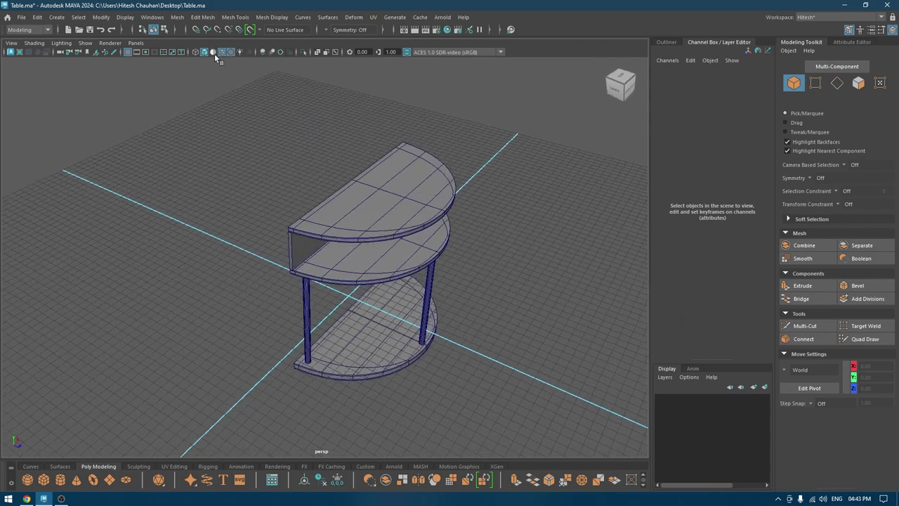
pyautogui.click(221, 53)
pyautogui.moveTo(337, 231)
pyautogui.keyDown('alt'); pyautogui.mouseDown()
pyautogui.moveTo(456, 196)
pyautogui.moveTo(461, 186)
pyautogui.moveTo(472, 314)
pyautogui.moveTo(444, 191)
pyautogui.moveTo(455, 205)
pyautogui.mouseUp(); pyautogui.keyUp('alt')
pyautogui.scroll(6, 462, 188)
# - Bevel the back wall with a fraction of 0.15 and 2 segments, with the wireframe overlay shown again
pyautogui.click(445, 189)
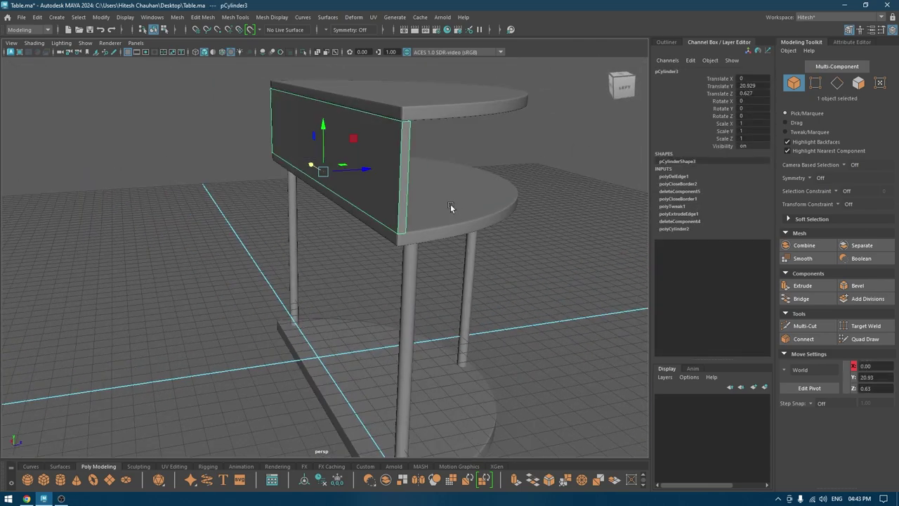
pyautogui.keyDown('alt'); pyautogui.moveTo(357, 134); pyautogui.dragTo(288, 119); pyautogui.keyUp('alt')
pyautogui.hotkey('ctrl', 'b')
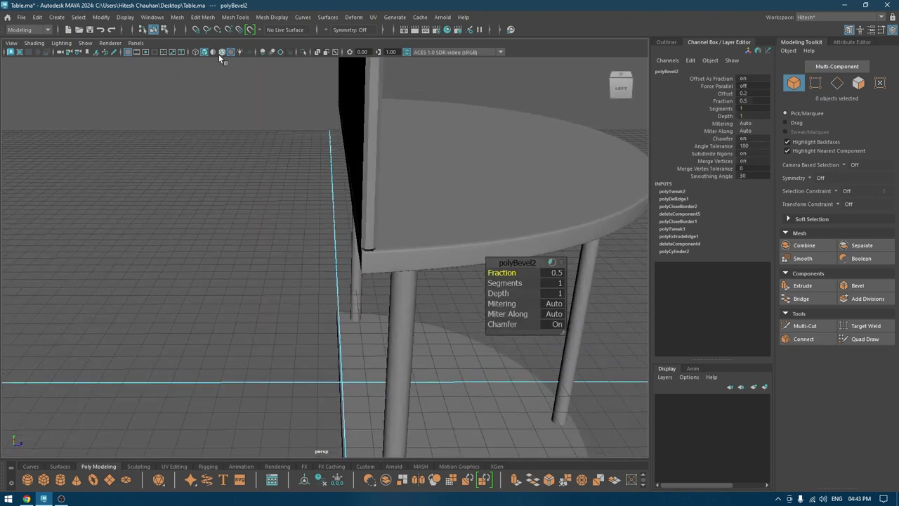
pyautogui.click(221, 52)
pyautogui.keyDown('alt'); pyautogui.moveTo(309, 281); pyautogui.dragTo(336, 319); pyautogui.keyUp('alt')
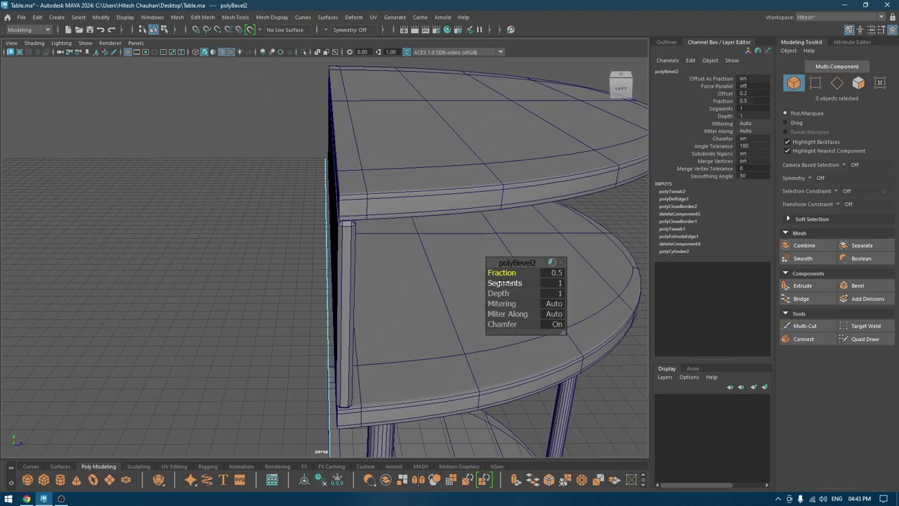
pyautogui.moveTo(508, 283); pyautogui.dragTo(484, 275)
# - In the side view, raise the back wall's top row of vertices to about Y 28.02 to close the gap beneath the top slab
pyautogui.keyDown('alt'); pyautogui.moveTo(372, 243); pyautogui.dragTo(344, 224); pyautogui.keyUp('alt')
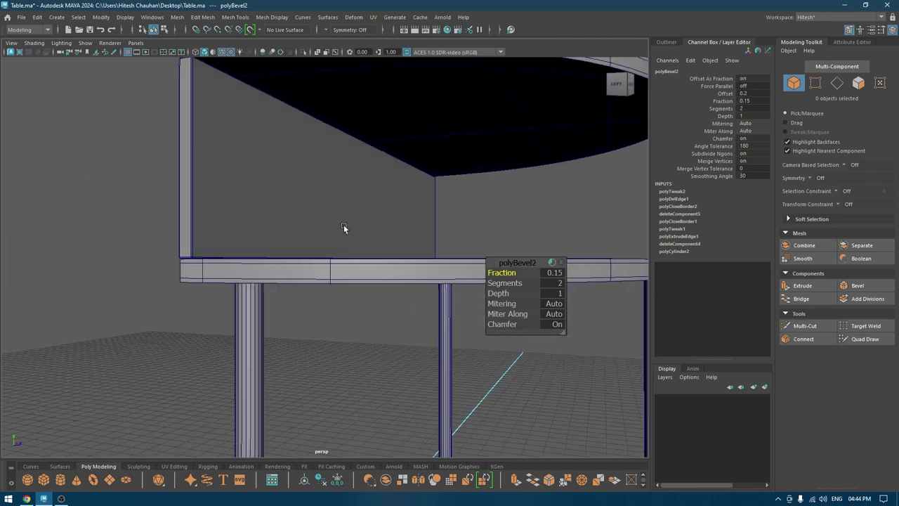
pyautogui.press('w')
pyautogui.press('space')
pyautogui.scroll(4, 385, 231)
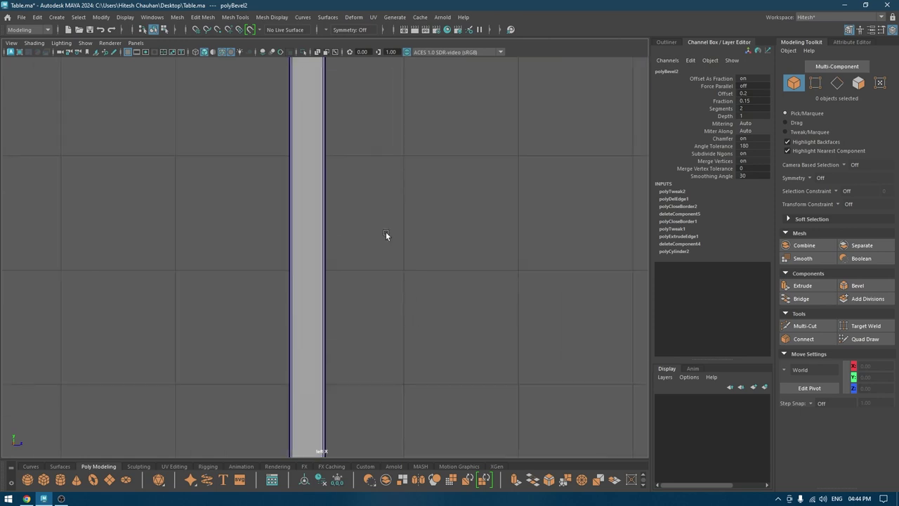
pyautogui.keyDown('alt'); pyautogui.moveTo(341, 91); pyautogui.dragTo(368, 244, button='middle'); pyautogui.keyUp('alt')
pyautogui.scroll(3, 369, 243)
pyautogui.click(349, 227)
pyautogui.scroll(1, 447, 272)
pyautogui.scroll(3, 448, 272)
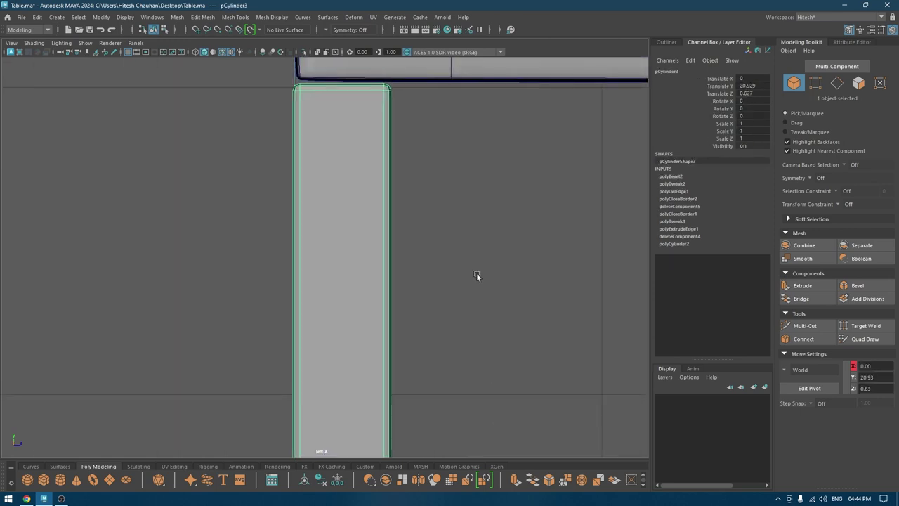
pyautogui.keyDown('alt'); pyautogui.moveTo(476, 273); pyautogui.dragTo(462, 354, button='middle'); pyautogui.keyUp('alt')
pyautogui.moveTo(420, 207); pyautogui.dragTo(387, 212, button='right')
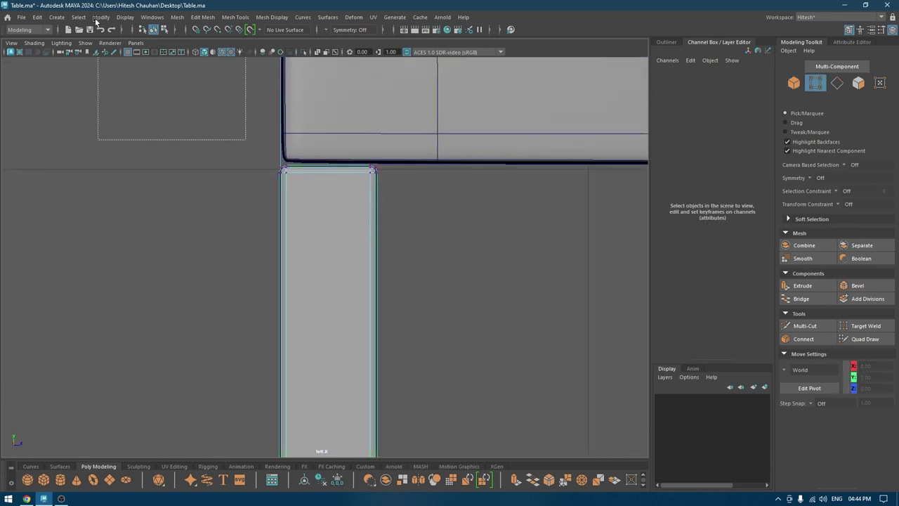
pyautogui.click(360, 131)
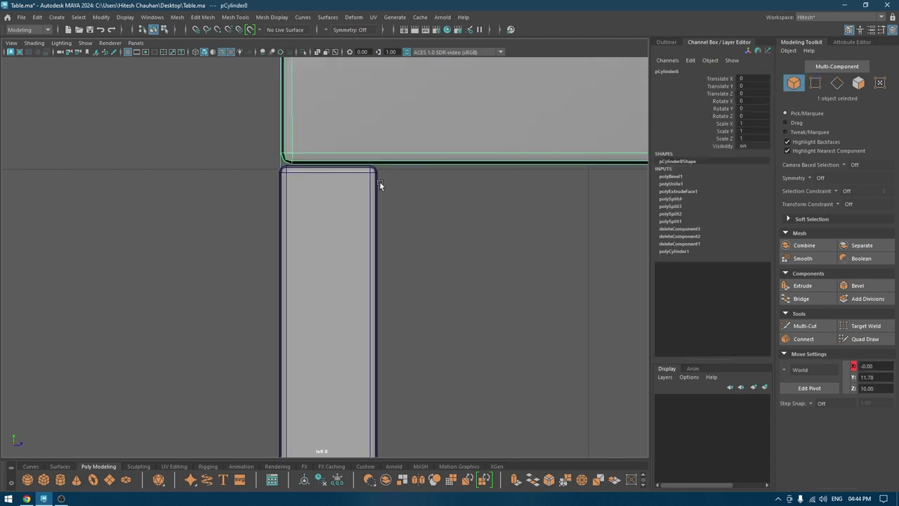
pyautogui.click(368, 205)
pyautogui.moveTo(368, 205); pyautogui.dragTo(269, 119, button='right')
pyautogui.moveTo(269, 122); pyautogui.dragTo(381, 170)
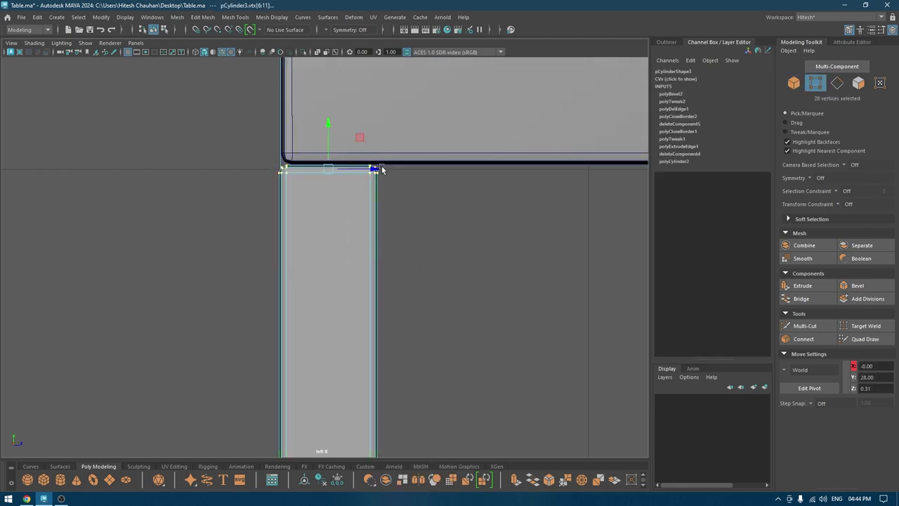
pyautogui.moveTo(327, 126); pyautogui.dragTo(330, 122)
# - Select the back wall's bottom row of vertices and lower them to meet the middle slab
pyautogui.keyDown('alt'); pyautogui.moveTo(392, 270); pyautogui.dragTo(440, 3, button='middle'); pyautogui.keyUp('alt')
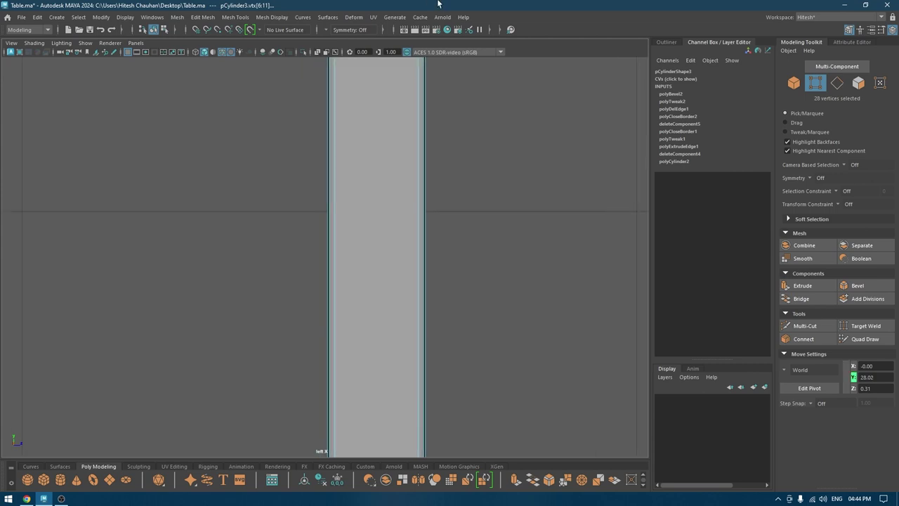
pyautogui.moveTo(476, 369)
pyautogui.keyDown('alt'); pyautogui.mouseDown(button='middle')
pyautogui.moveTo(421, 132)
pyautogui.moveTo(460, 2)
pyautogui.moveTo(471, 2)
pyautogui.mouseUp(button='middle'); pyautogui.keyUp('alt')
pyautogui.keyDown('alt'); pyautogui.moveTo(428, 202); pyautogui.dragTo(423, 319, button='middle'); pyautogui.keyUp('alt')
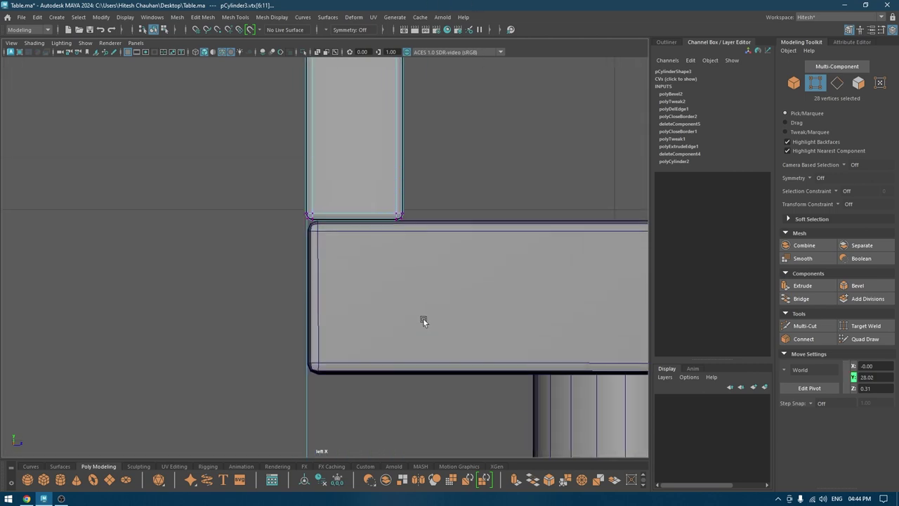
pyautogui.scroll(6, 425, 318)
pyautogui.moveTo(569, 96); pyautogui.dragTo(176, 174)
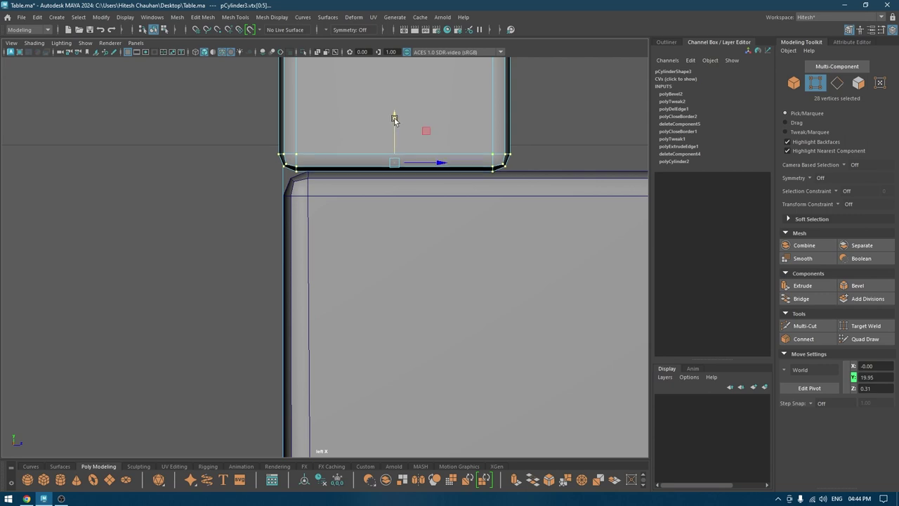
pyautogui.scroll(-5, 391, 129)
pyautogui.moveTo(373, 122); pyautogui.dragTo(422, 108, button='right')
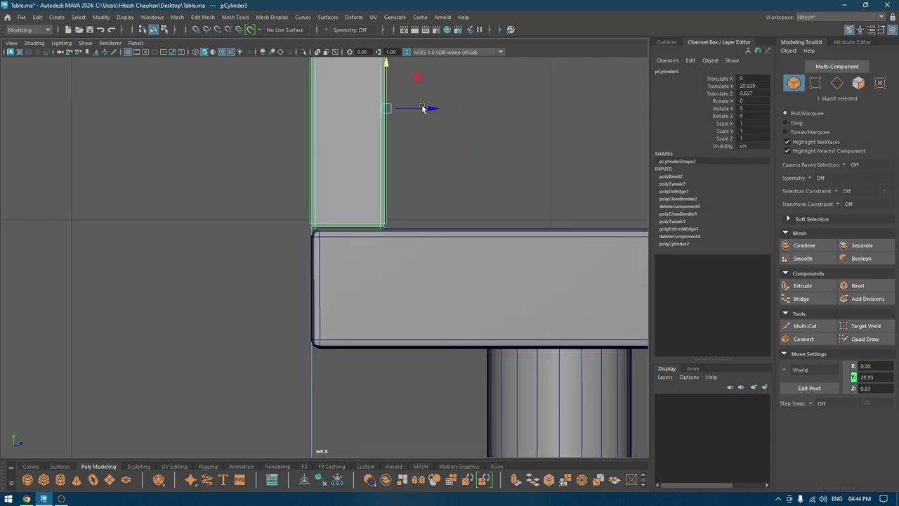
# - Nudge the whole back wall slightly forward along Z to align its rear face with the slabs' back edges
pyautogui.scroll(7, 464, 225)
pyautogui.keyDown('alt'); pyautogui.moveTo(449, 171); pyautogui.dragTo(417, 266, button='middle'); pyautogui.keyUp('alt')
pyautogui.moveTo(420, 231); pyautogui.dragTo(434, 231, button='middle')
pyautogui.keyDown('alt'); pyautogui.moveTo(434, 231); pyautogui.dragTo(391, 8, button='right'); pyautogui.keyUp('alt')
pyautogui.press('space')
pyautogui.moveTo(419, 103); pyautogui.dragTo(419, 80)
pyautogui.click(128, 232)
pyautogui.keyDown('alt'); pyautogui.moveTo(128, 234); pyautogui.dragTo(198, 274); pyautogui.keyUp('alt')
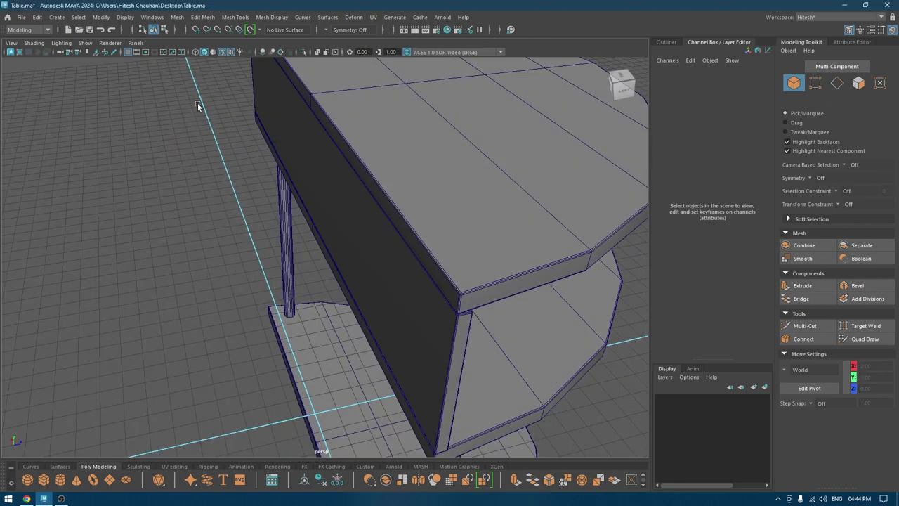
# - Hide the wireframe overlay and examine the slabs, back wall and poles from several angles
pyautogui.click(224, 52)
pyautogui.moveTo(360, 385)
pyautogui.keyDown('alt'); pyautogui.mouseDown()
pyautogui.moveTo(388, 325)
pyautogui.moveTo(357, 234)
pyautogui.moveTo(370, 231)
pyautogui.moveTo(354, 240)
pyautogui.moveTo(389, 283)
pyautogui.moveTo(394, 195)
pyautogui.moveTo(396, 307)
pyautogui.moveTo(371, 313)
pyautogui.mouseUp(); pyautogui.keyUp('alt')
pyautogui.click(394, 195)
pyautogui.click(235, 269)
pyautogui.keyDown('alt'); pyautogui.moveTo(235, 269); pyautogui.dragTo(307, 245); pyautogui.keyUp('alt')
pyautogui.click(302, 261)
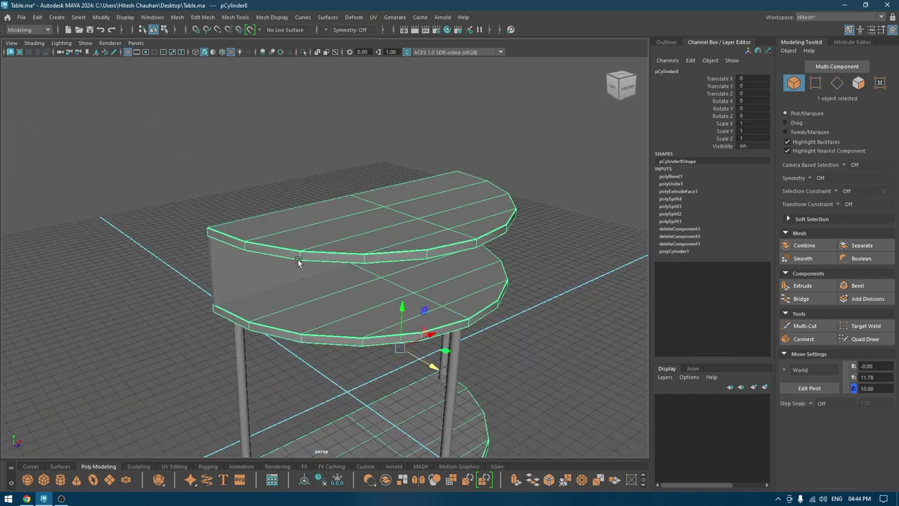
pyautogui.click(254, 265)
pyautogui.keyDown('alt'); pyautogui.moveTo(333, 410); pyautogui.dragTo(163, 347); pyautogui.keyUp('alt')
pyautogui.click(238, 338)
pyautogui.keyDown('alt'); pyautogui.moveTo(238, 337); pyautogui.dragTo(458, 349); pyautogui.keyUp('alt')
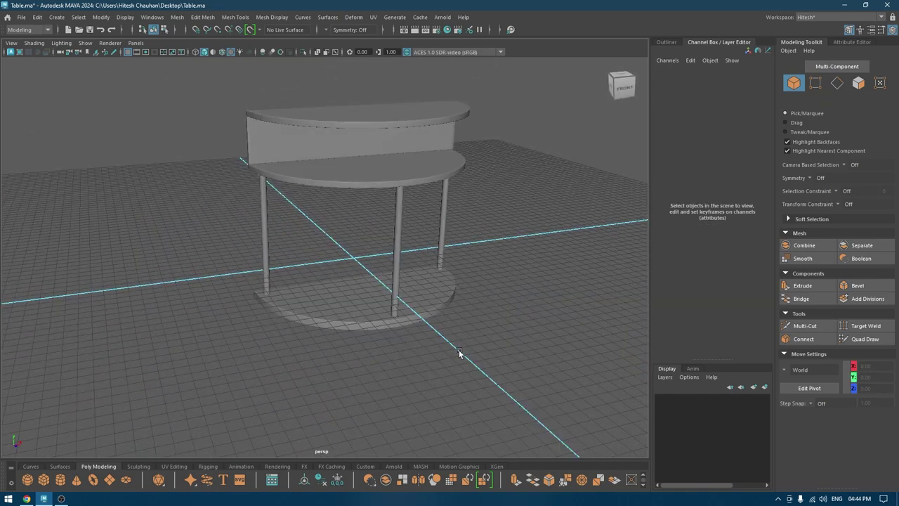
# - Create a polygon cylinder and move it forward to about Z 16.24, near the table's curved front edge
pyautogui.keyDown('shift'); pyautogui.moveTo(518, 256); pyautogui.dragTo(463, 232, button='right'); pyautogui.keyUp('shift')
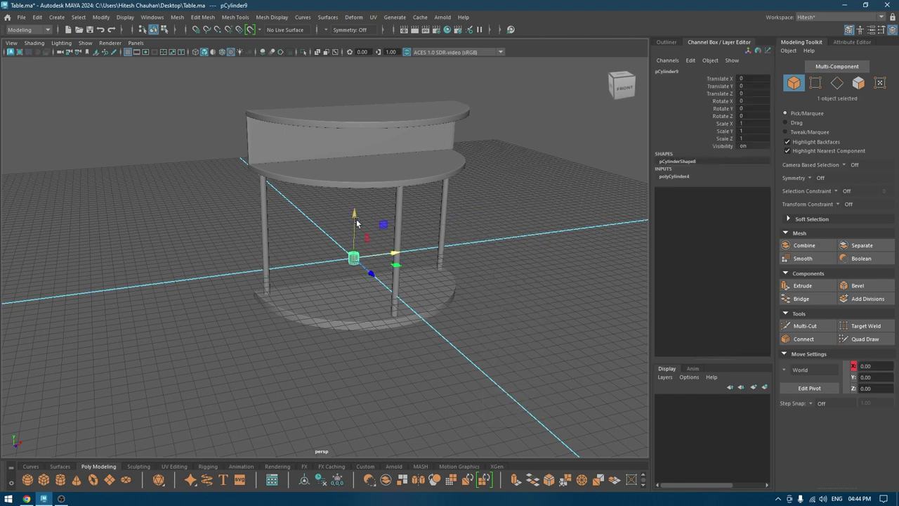
pyautogui.press('space')
pyautogui.moveTo(357, 219); pyautogui.dragTo(313, 225)
pyautogui.keyDown('alt'); pyautogui.moveTo(359, 305); pyautogui.dragTo(347, 236, button='middle'); pyautogui.keyUp('alt')
pyautogui.scroll(3, 347, 236)
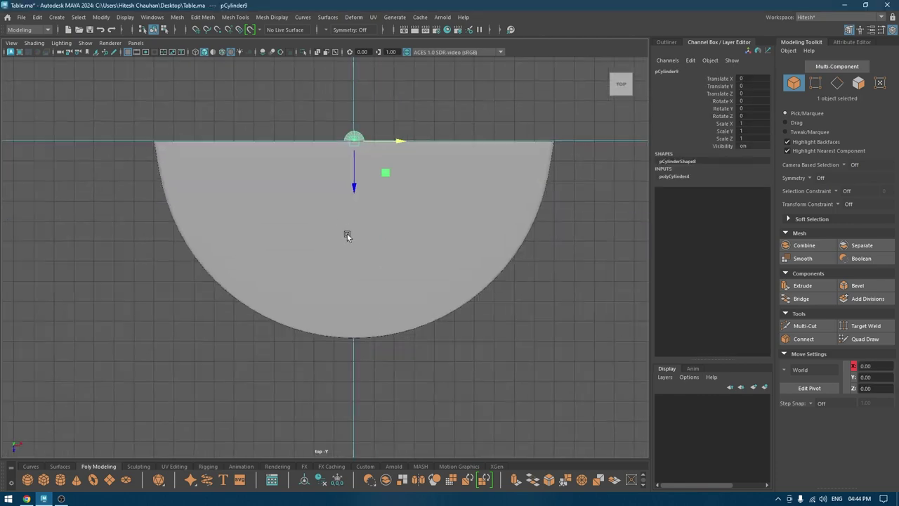
pyautogui.keyDown('alt'); pyautogui.moveTo(347, 236); pyautogui.dragTo(418, 212, button='right'); pyautogui.keyUp('alt')
pyautogui.keyDown('alt'); pyautogui.moveTo(418, 212); pyautogui.dragTo(405, 322, button='middle'); pyautogui.keyUp('alt')
pyautogui.moveTo(367, 192); pyautogui.dragTo(338, 503)
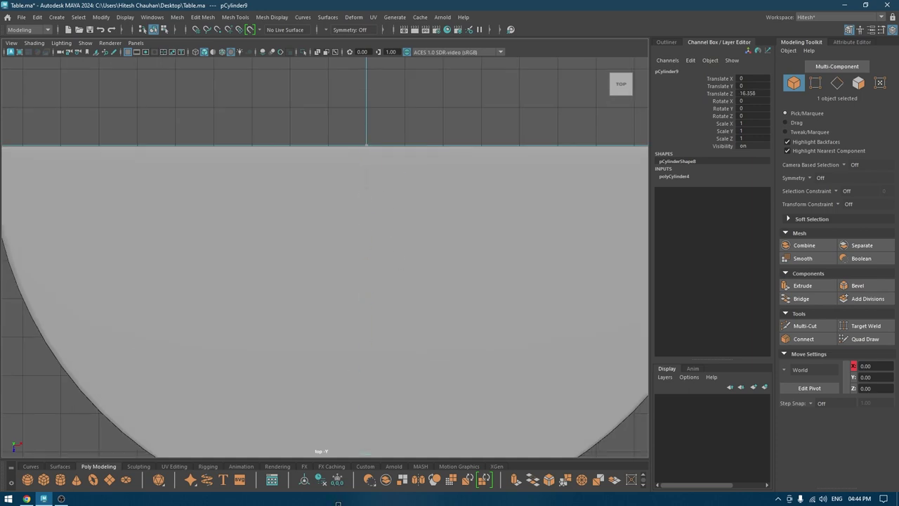
pyautogui.scroll(-5, 397, 245)
# - Switch the top view to wireframe and move the cylinder over the front pole at about Z 18.66
pyautogui.press('4')
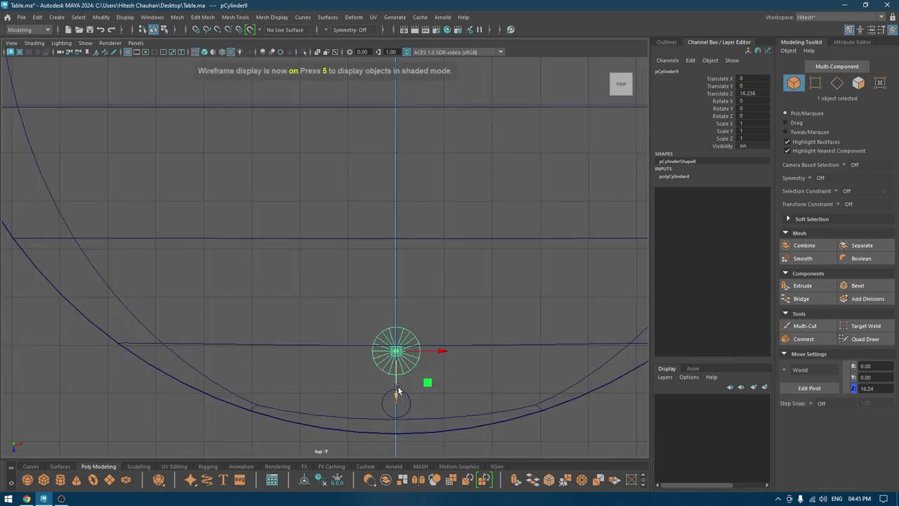
pyautogui.scroll(2, 397, 386)
pyautogui.keyDown('alt'); pyautogui.moveTo(398, 449); pyautogui.dragTo(307, 229, button='middle'); pyautogui.keyUp('alt')
pyautogui.scroll(1, 313, 218)
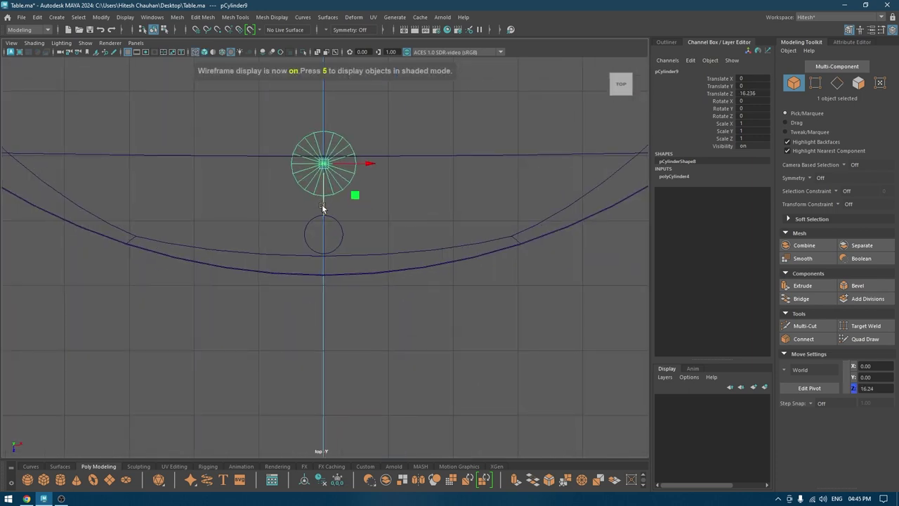
pyautogui.moveTo(322, 207); pyautogui.dragTo(324, 288)
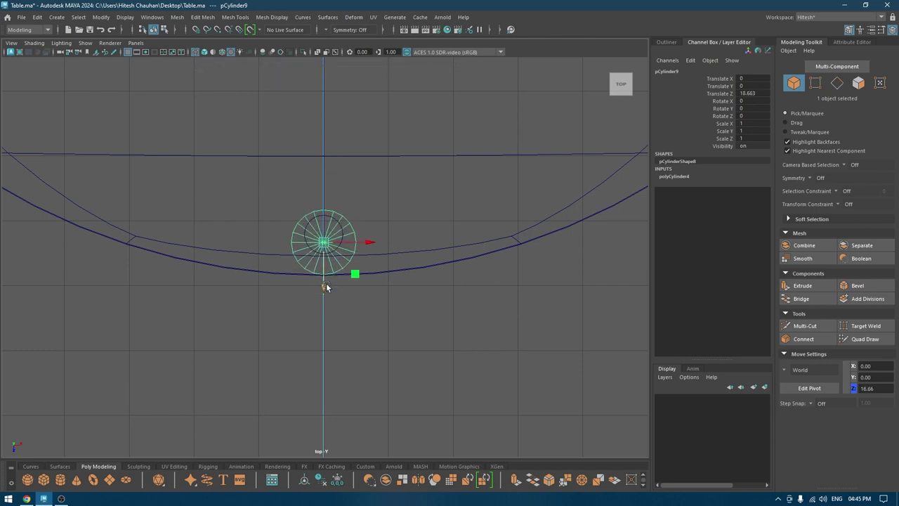
# - Set the new cylinder to 8 axis subdivisions and a radius of 0.45
pyautogui.press('t')
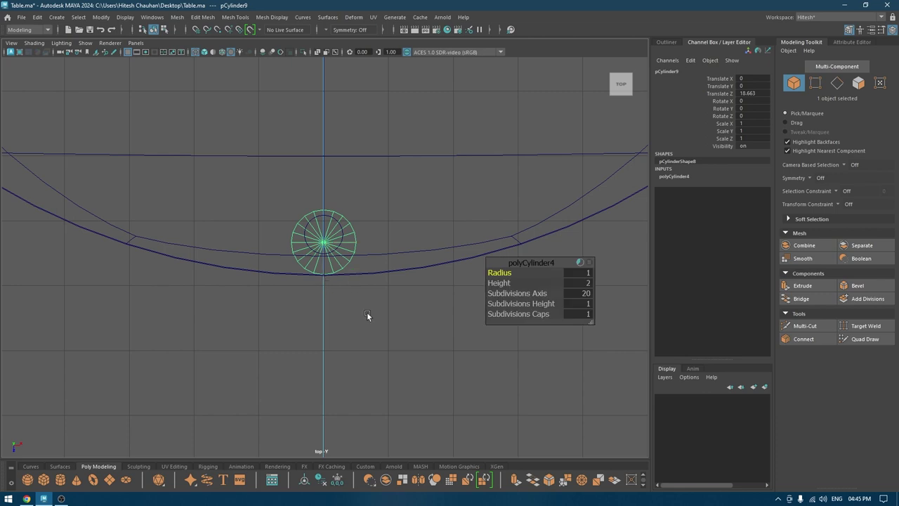
pyautogui.moveTo(545, 293); pyautogui.dragTo(3, 295)
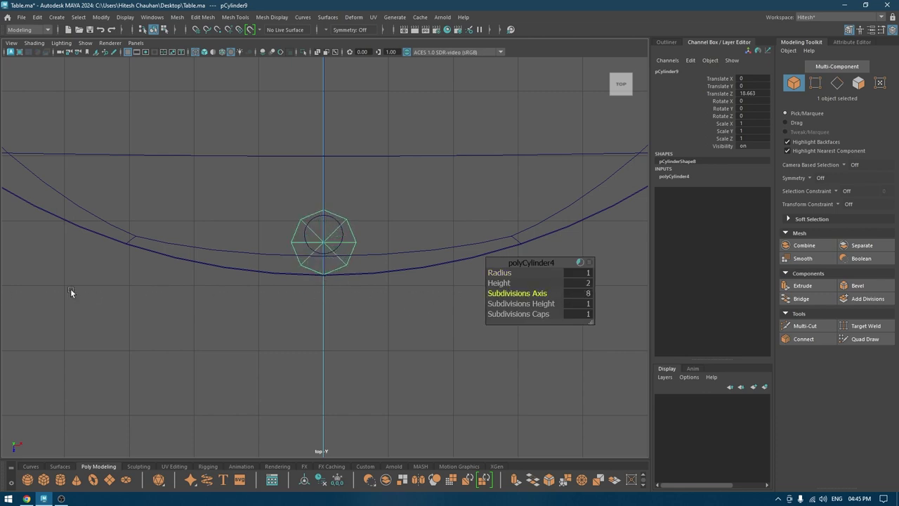
pyautogui.moveTo(499, 273); pyautogui.dragTo(474, 274)
pyautogui.press('w')
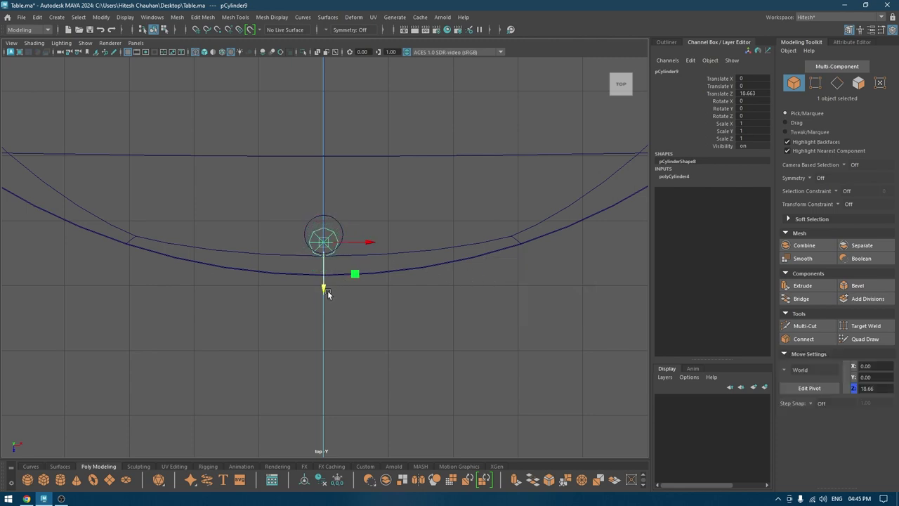
# - Move the cylinder forward to about Z 19.23 and raise it to the middle slab at about Y 20.76
pyautogui.moveTo(324, 287); pyautogui.dragTo(323, 311)
pyautogui.press('space')
pyautogui.moveTo(324, 270); pyautogui.dragTo(324, 228)
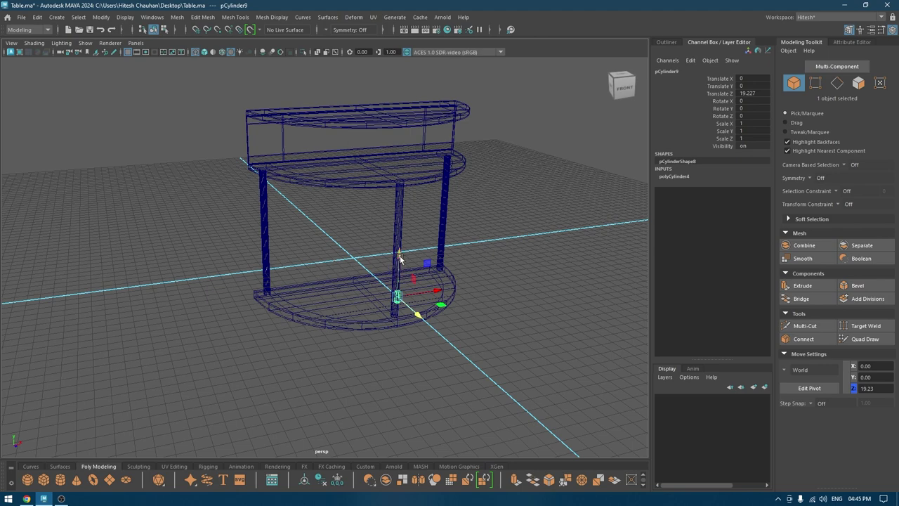
pyautogui.moveTo(399, 260); pyautogui.dragTo(396, 191)
pyautogui.press('space')
pyautogui.scroll(3, 395, 335)
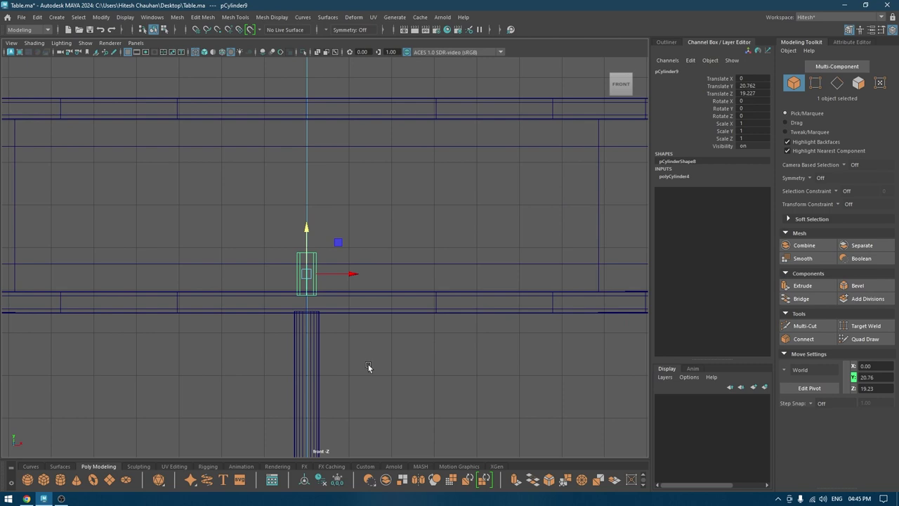
# - In the shaded front view, set the cylinder's radius to 0.3 and raise it to about Y 20.95
pyautogui.press('6')
pyautogui.keyDown('alt'); pyautogui.moveTo(331, 247); pyautogui.dragTo(368, 277, button='middle'); pyautogui.keyUp('alt')
pyautogui.press('t')
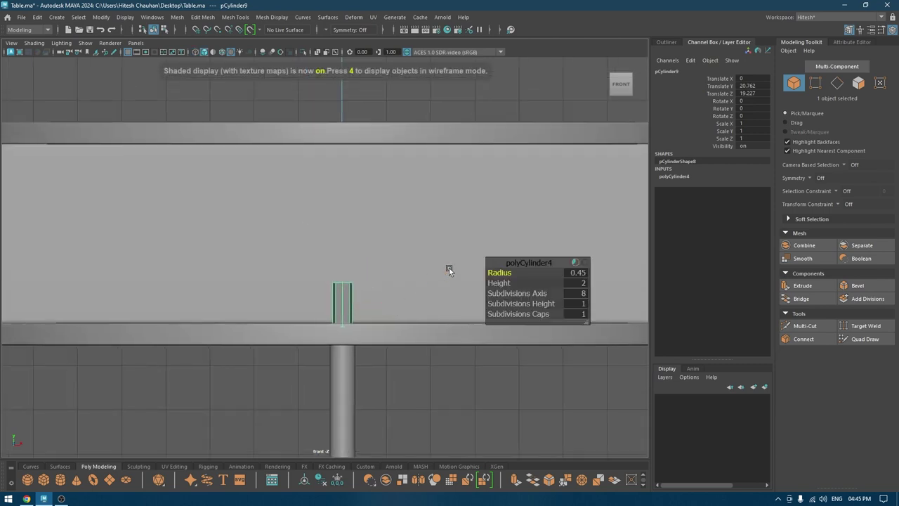
pyautogui.moveTo(499, 273); pyautogui.dragTo(499, 272)
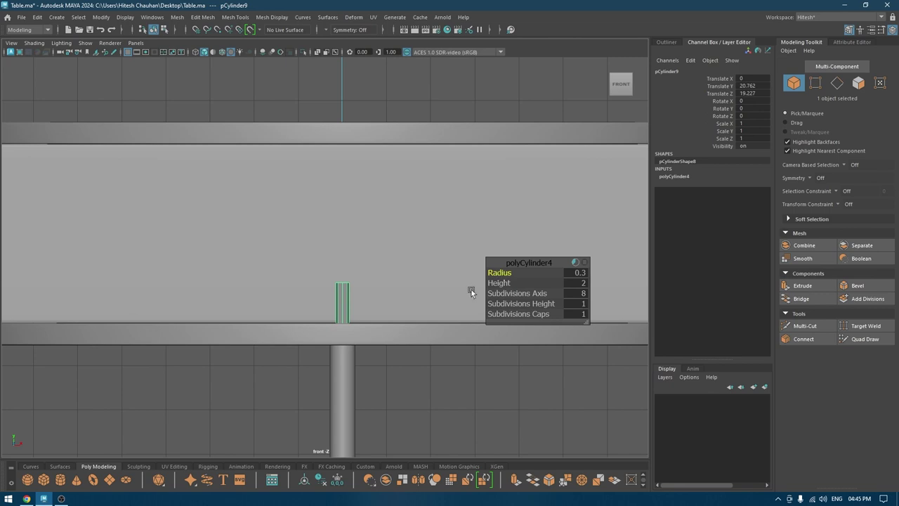
pyautogui.press('w')
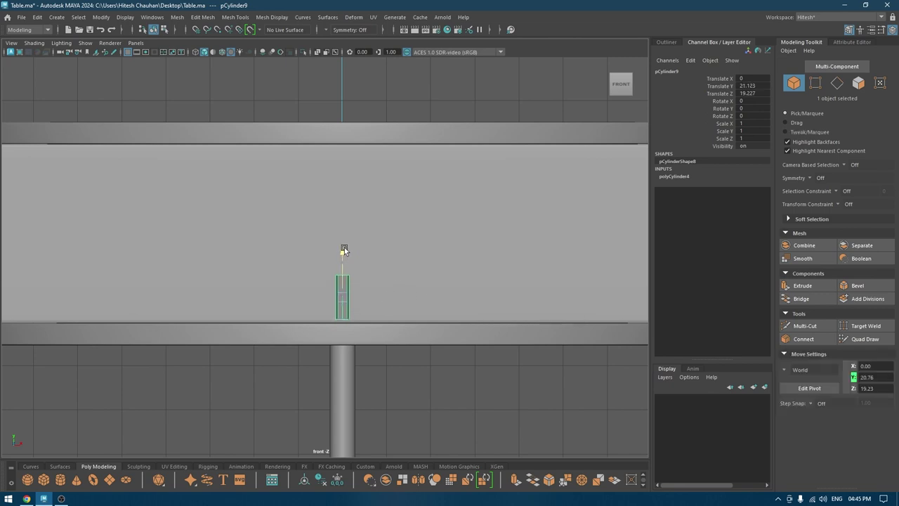
# - Reduce the cylinder's radius to 0.27
pyautogui.press('t')
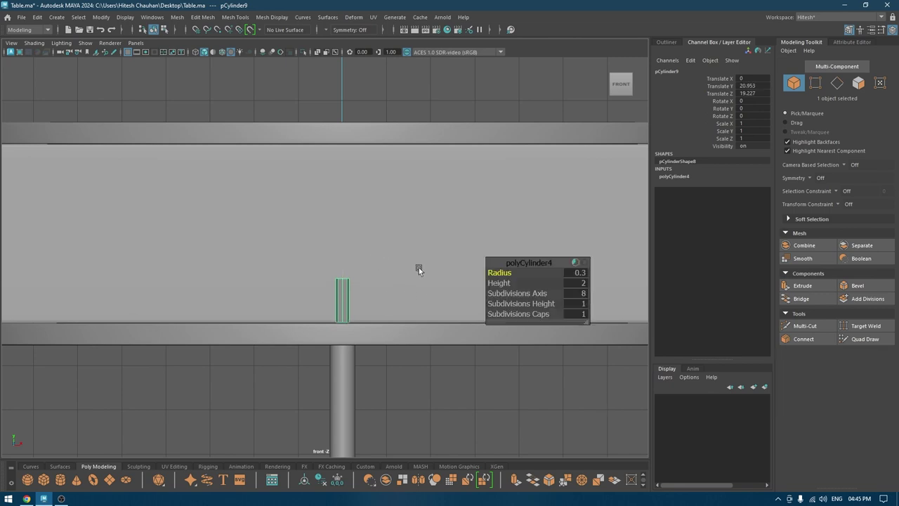
pyautogui.moveTo(508, 270); pyautogui.dragTo(497, 272)
pyautogui.press('w')
pyautogui.press('t')
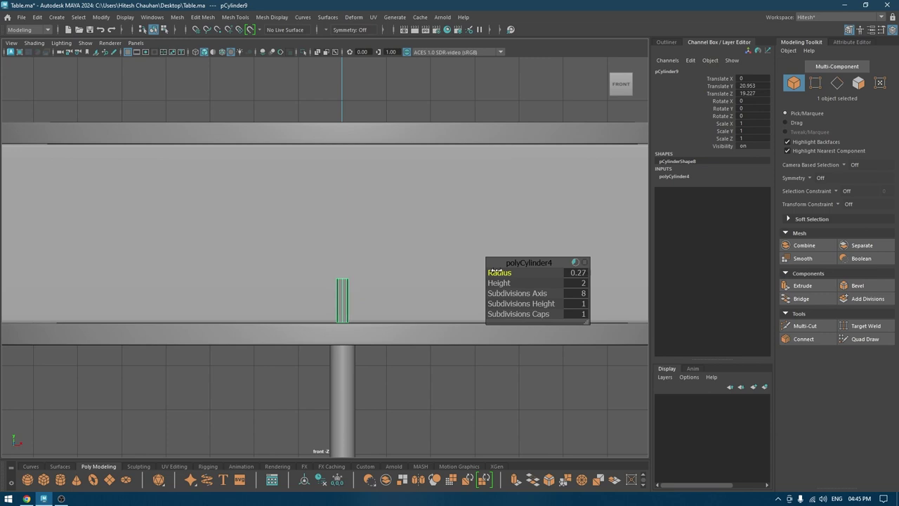
pyautogui.press('w')
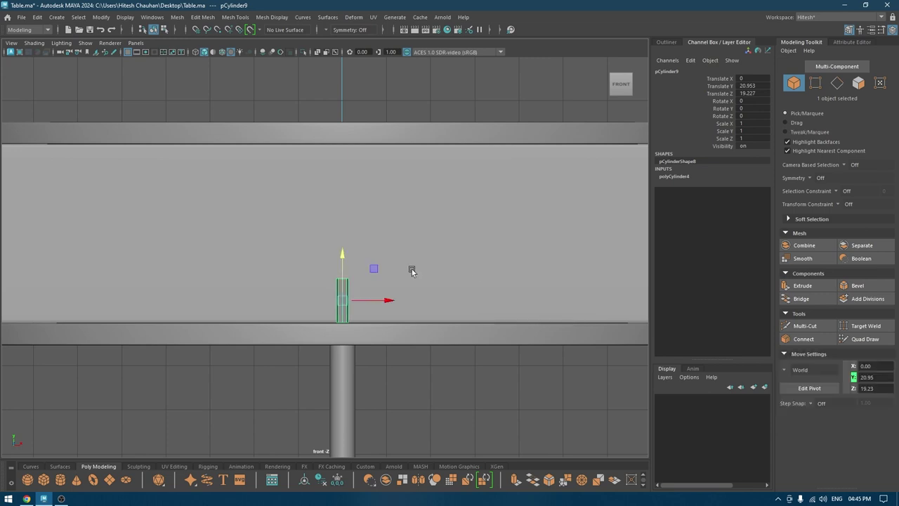
# - Stretch the cylinder's top vertices up to the underside of the top slab and lower its bottom vertices to about Y 19.93
pyautogui.press('F9')
pyautogui.moveTo(422, 222); pyautogui.dragTo(274, 302)
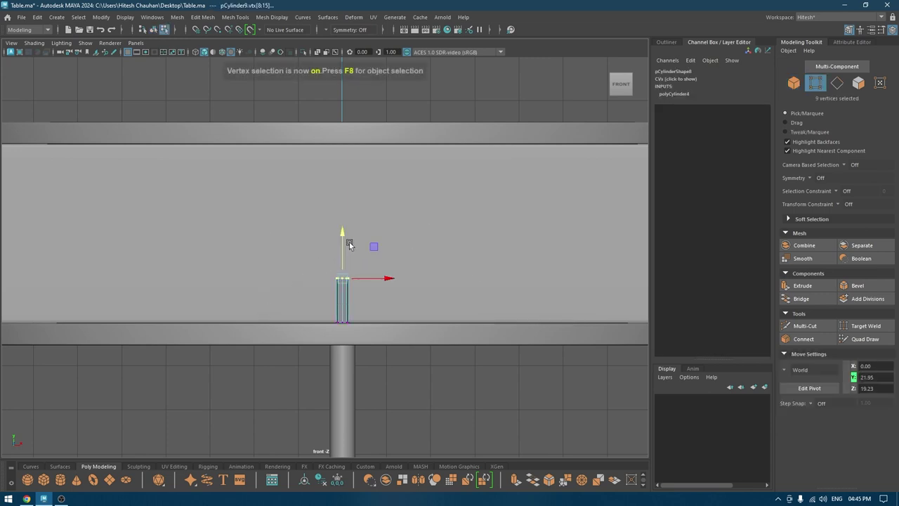
pyautogui.moveTo(341, 232); pyautogui.dragTo(344, 146)
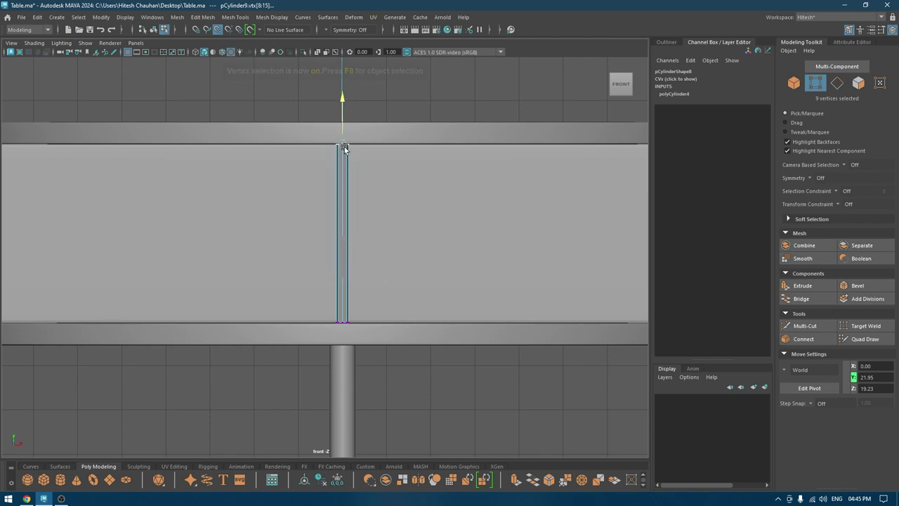
pyautogui.moveTo(307, 267); pyautogui.dragTo(401, 362)
pyautogui.moveTo(342, 280); pyautogui.dragTo(343, 283)
pyautogui.press('space')
pyautogui.moveTo(343, 248); pyautogui.dragTo(395, 177)
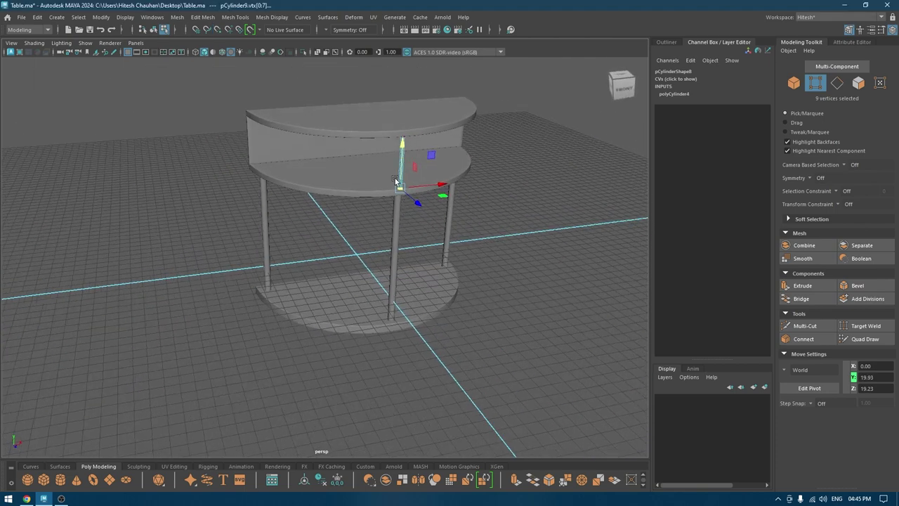
pyautogui.scroll(5, 395, 177)
pyautogui.moveTo(594, 113); pyautogui.dragTo(639, 102, button='right')
pyautogui.click(608, 134)
pyautogui.keyDown('alt'); pyautogui.moveTo(608, 134); pyautogui.dragTo(546, 337, button='middle'); pyautogui.keyUp('alt')
pyautogui.scroll(3, 546, 337)
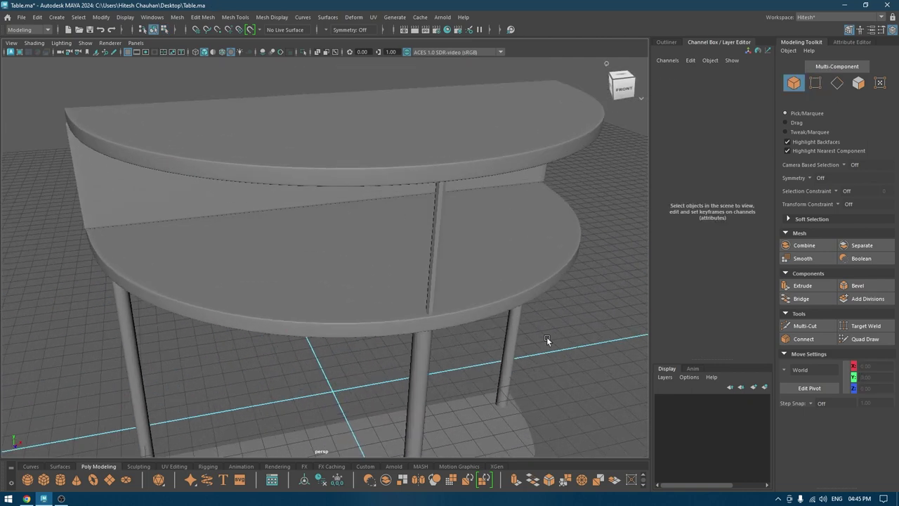
pyautogui.scroll(1, 546, 338)
# - In the wireframe top view, delete the faces of the slim cylinder's rear half, leaving a half-round post
pyautogui.click(453, 206)
pyautogui.press('space')
pyautogui.moveTo(454, 207); pyautogui.dragTo(395, 210)
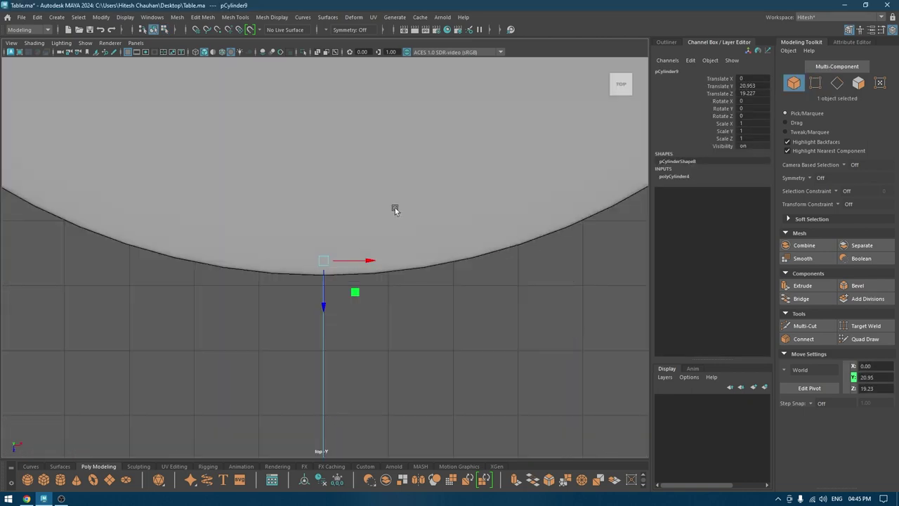
pyautogui.moveTo(385, 210)
pyautogui.keyDown('alt'); pyautogui.mouseDown(button='right')
pyautogui.moveTo(393, 413)
pyautogui.moveTo(415, 491)
pyautogui.mouseUp(button='right'); pyautogui.keyUp('alt')
pyautogui.press('4')
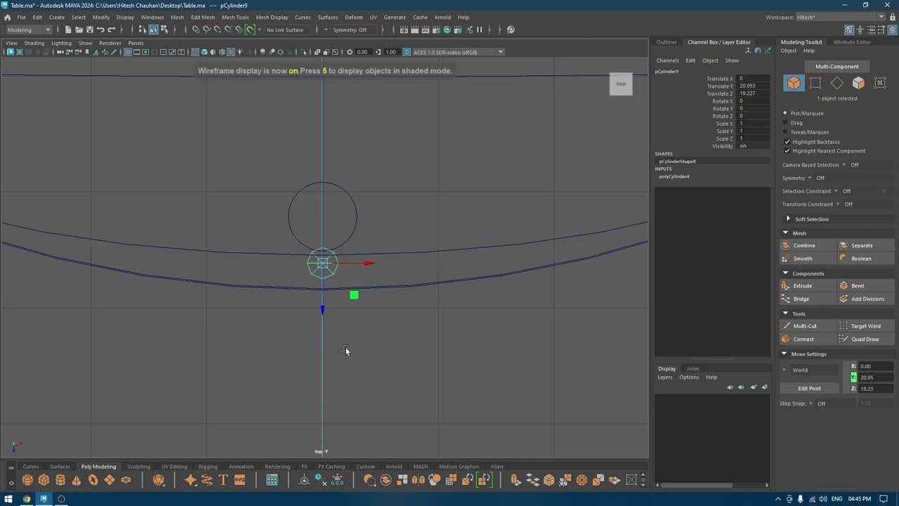
pyautogui.scroll(5, 342, 336)
pyautogui.moveTo(471, 224); pyautogui.dragTo(470, 250, button='right')
pyautogui.moveTo(420, 194); pyautogui.dragTo(204, 267)
pyautogui.press('Delete')
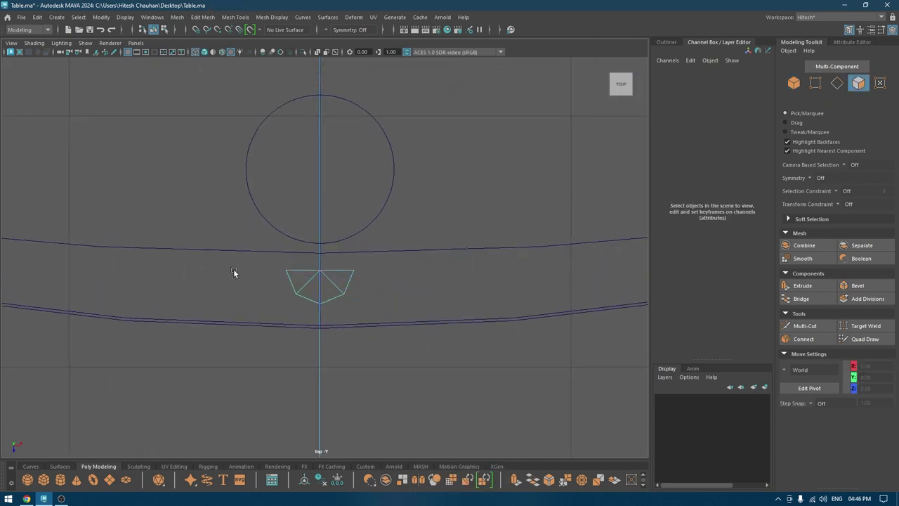
# - Try to delete the centre edge on the half-round post's cap
pyautogui.scroll(5, 329, 337)
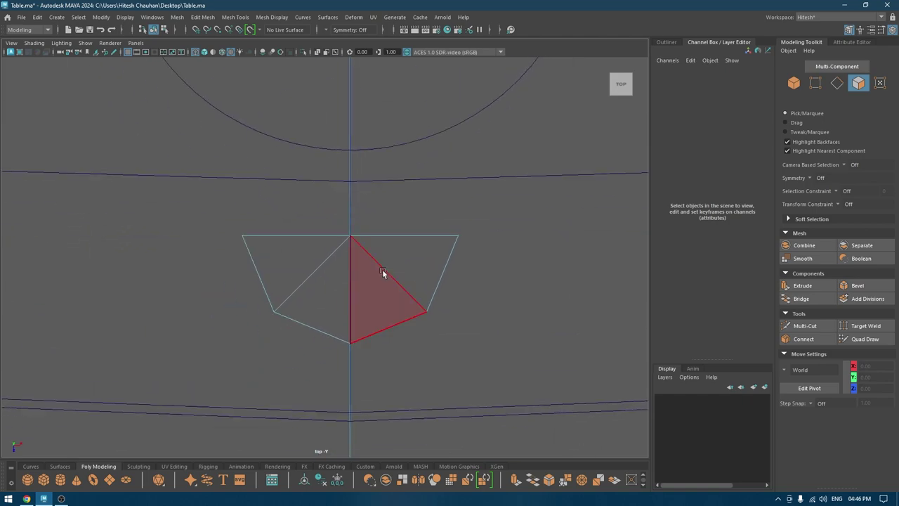
pyautogui.moveTo(383, 223); pyautogui.dragTo(383, 202, button='right')
pyautogui.click(351, 277)
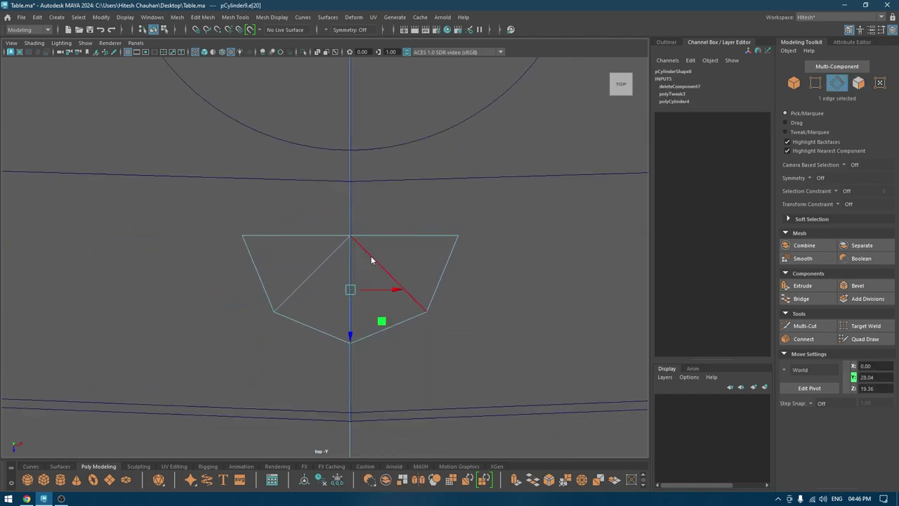
pyautogui.press('Delete')
pyautogui.press('space')
pyautogui.moveTo(351, 287)
pyautogui.mouseDown()
pyautogui.moveTo(381, 278)
pyautogui.moveTo(370, 264)
pyautogui.moveTo(387, 214)
pyautogui.moveTo(361, 309)
pyautogui.mouseUp()
pyautogui.press('f')
pyautogui.press('6')
pyautogui.moveTo(316, 215); pyautogui.dragTo(393, 184, button='right')
pyautogui.hotkey('ctrl', 'z')
pyautogui.hotkey('ctrl', 'z')
pyautogui.hotkey('ctrl', 'z')
# - Hide everything except the half-round post and fill the open hole along its flat back
pyautogui.hotkey('alt', 'h')
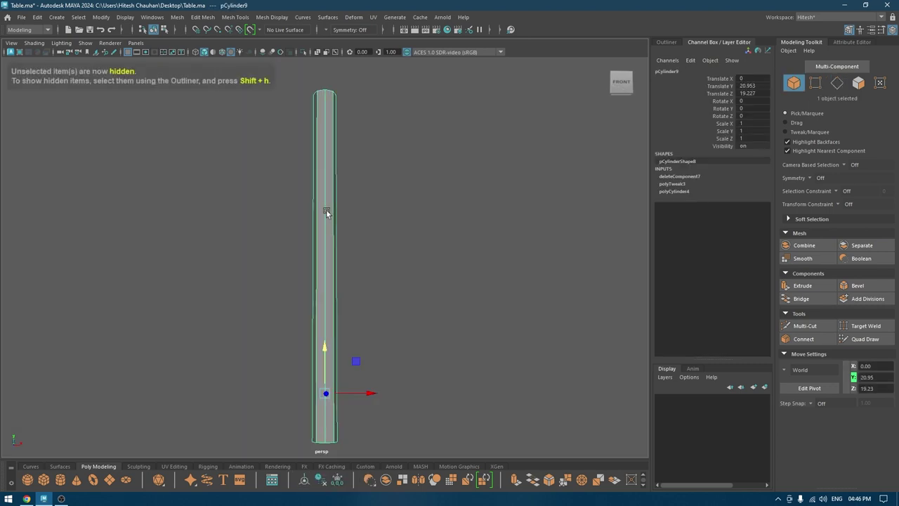
pyautogui.keyDown('alt'); pyautogui.moveTo(326, 210); pyautogui.dragTo(365, 309); pyautogui.keyUp('alt')
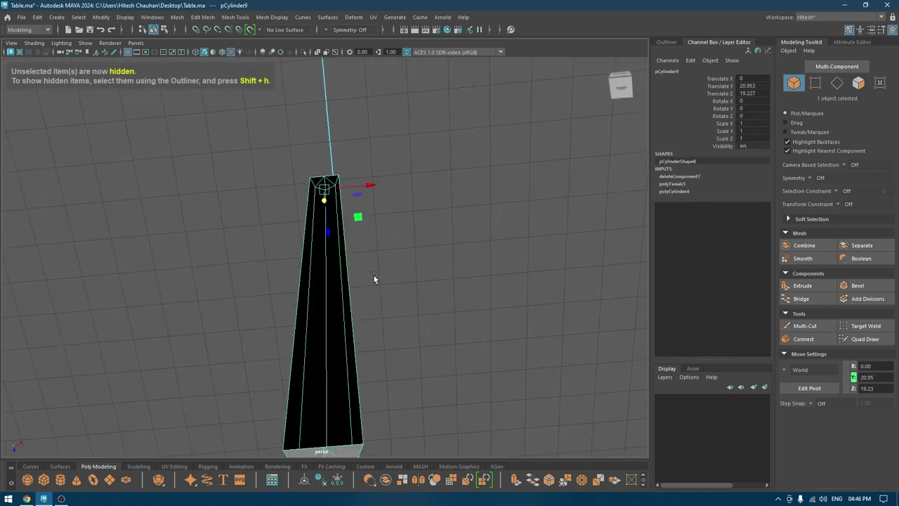
pyautogui.keyDown('alt'); pyautogui.moveTo(374, 278); pyautogui.dragTo(371, 244); pyautogui.keyUp('alt')
pyautogui.moveTo(383, 223); pyautogui.dragTo(385, 181, button='right')
pyautogui.doubleClick(387, 427)
pyautogui.keyDown('shift'); pyautogui.moveTo(477, 275); pyautogui.dragTo(458, 398, button='right'); pyautogui.keyUp('shift')
# - Connect the middle vertices at the two ends of the post's flat back with a vertical edge
pyautogui.moveTo(387, 384); pyautogui.dragTo(342, 227, button='right')
pyautogui.click(363, 444)
pyautogui.keyDown('alt'); pyautogui.moveTo(359, 403); pyautogui.dragTo(330, 462); pyautogui.keyUp('alt')
pyautogui.keyDown('alt'); pyautogui.moveTo(381, 184); pyautogui.dragTo(349, 218, button='middle'); pyautogui.keyUp('alt')
pyautogui.keyDown('shift'); pyautogui.click(328, 151); pyautogui.keyUp('shift')
pyautogui.keyDown('shift'); pyautogui.moveTo(326, 161); pyautogui.dragTo(317, 244, button='right'); pyautogui.keyUp('shift')
pyautogui.keyDown('alt'); pyautogui.moveTo(316, 243); pyautogui.dragTo(330, 348); pyautogui.keyUp('alt')
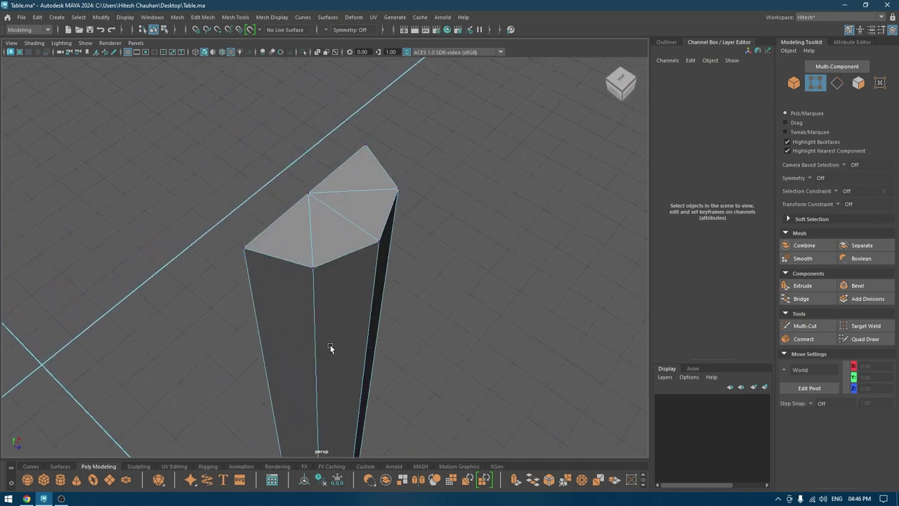
# - Delete the diagonal edges on the post's top and bottom caps, keeping each cap's centre edge
pyautogui.moveTo(332, 224); pyautogui.dragTo(309, 198, button='right')
pyautogui.click(316, 227)
pyautogui.keyDown('shift'); pyautogui.click(356, 187); pyautogui.keyUp('shift')
pyautogui.scroll(-5, 337, 344)
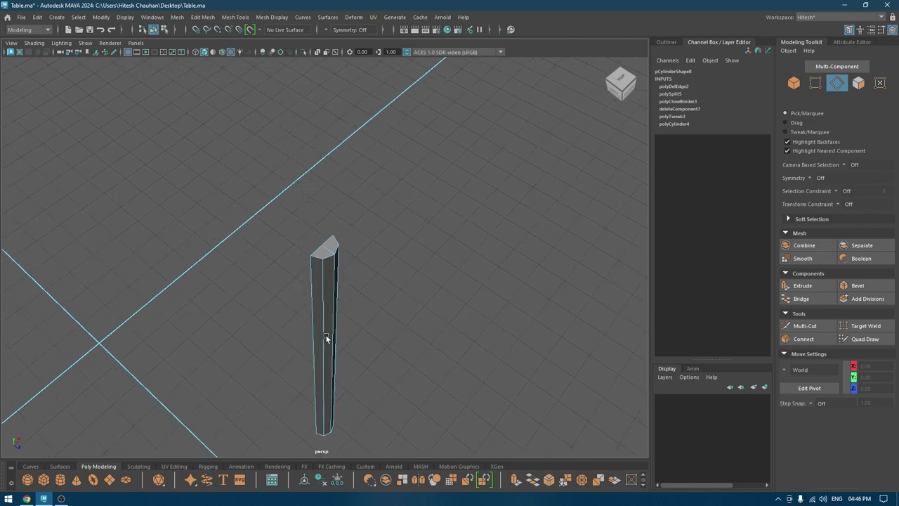
pyautogui.scroll(4, 319, 316)
pyautogui.keyDown('alt'); pyautogui.moveTo(313, 295); pyautogui.dragTo(208, 239); pyautogui.keyUp('alt')
pyautogui.click(222, 242)
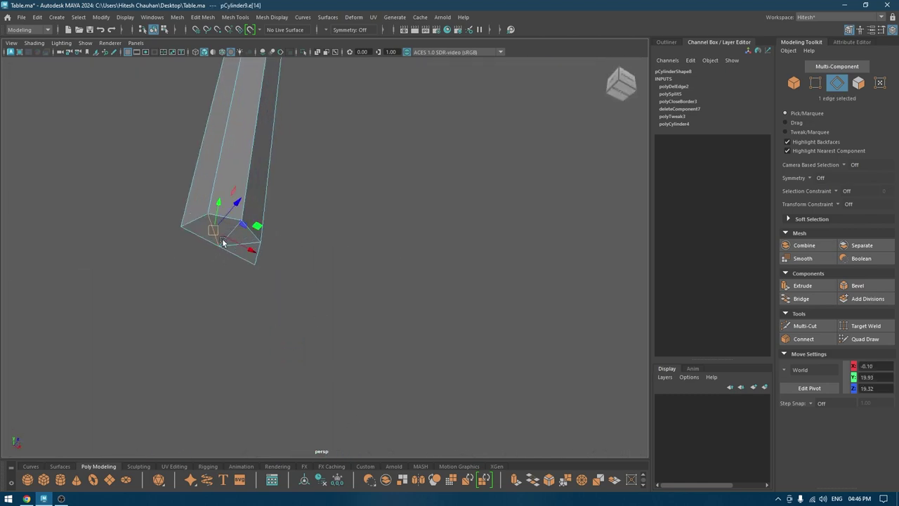
pyautogui.keyDown('shift'); pyautogui.moveTo(375, 204); pyautogui.dragTo(286, 240, button='right'); pyautogui.keyUp('shift')
# - Bevel the post's cap outlines and two rear vertical corner edges with 2 segments and a fraction of 0.17
pyautogui.moveTo(330, 219); pyautogui.dragTo(330, 183, button='right')
pyautogui.click(231, 218)
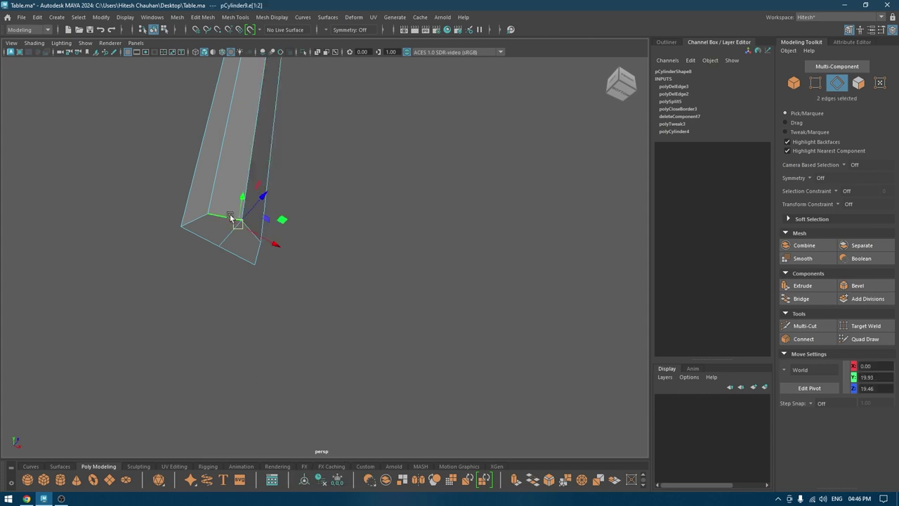
pyautogui.doubleClick(219, 252)
pyautogui.moveTo(378, 164); pyautogui.dragTo(368, 269, button='right')
pyautogui.keyDown('alt'); pyautogui.moveTo(244, 256); pyautogui.dragTo(241, 270); pyautogui.keyUp('alt')
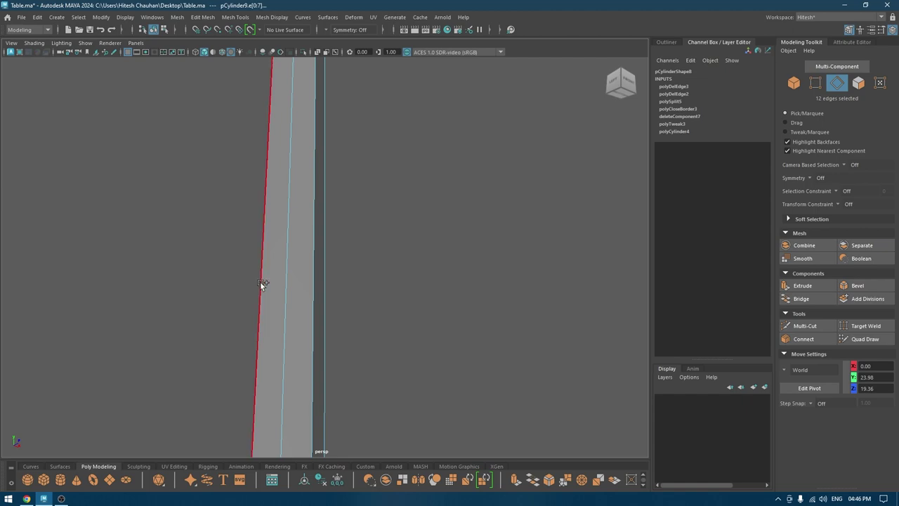
pyautogui.keyDown('shift'); pyautogui.click(262, 284); pyautogui.keyUp('shift')
pyautogui.scroll(-5, 300, 267)
pyautogui.keyDown('alt'); pyautogui.moveTo(301, 266); pyautogui.dragTo(195, 293); pyautogui.keyUp('alt')
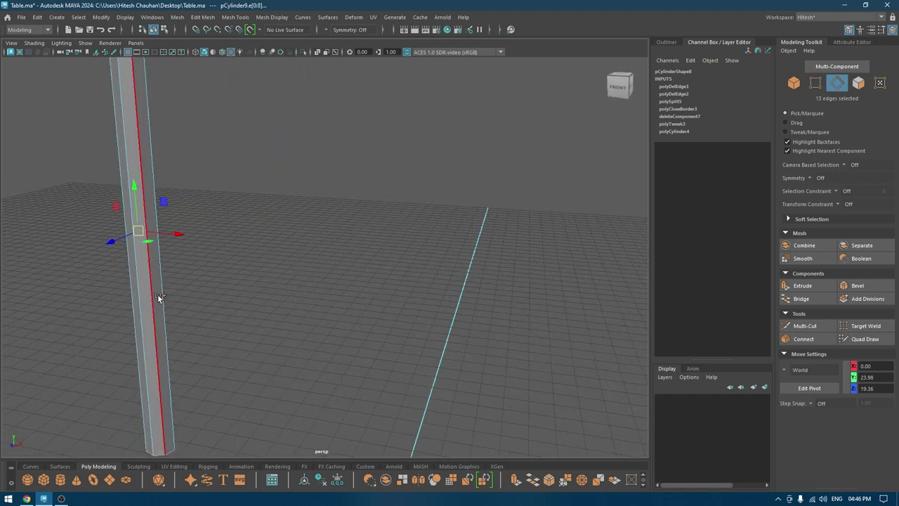
pyautogui.keyDown('shift'); pyautogui.click(167, 292); pyautogui.keyUp('shift')
pyautogui.press('f')
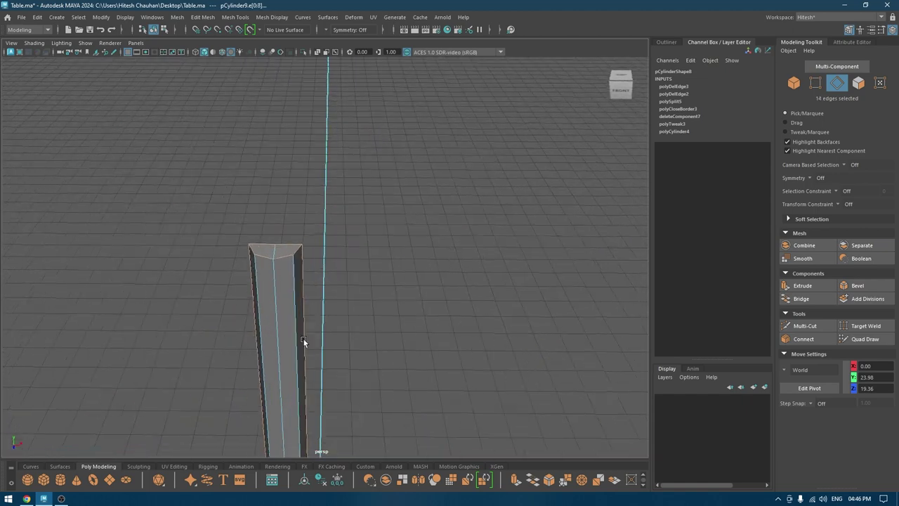
pyautogui.hotkey('ctrl', 'b')
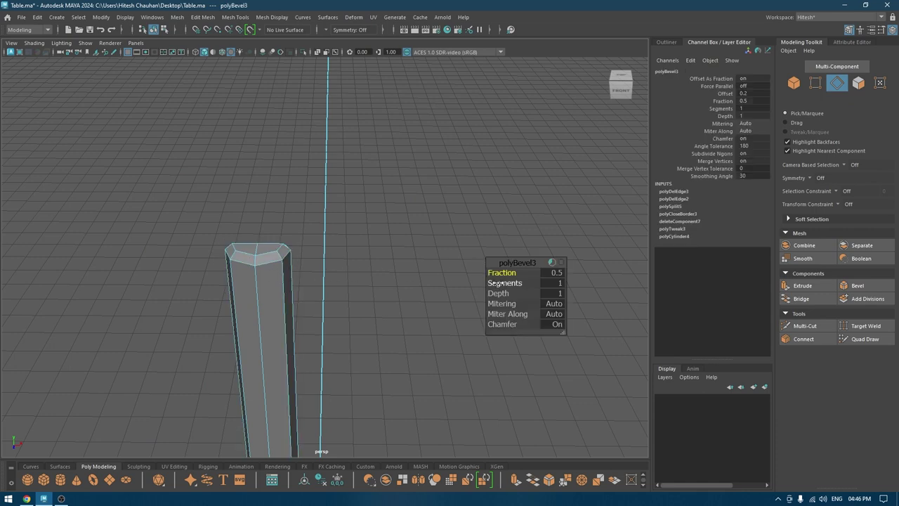
pyautogui.moveTo(497, 283); pyautogui.dragTo(559, 287)
pyautogui.moveTo(509, 273); pyautogui.dragTo(493, 272)
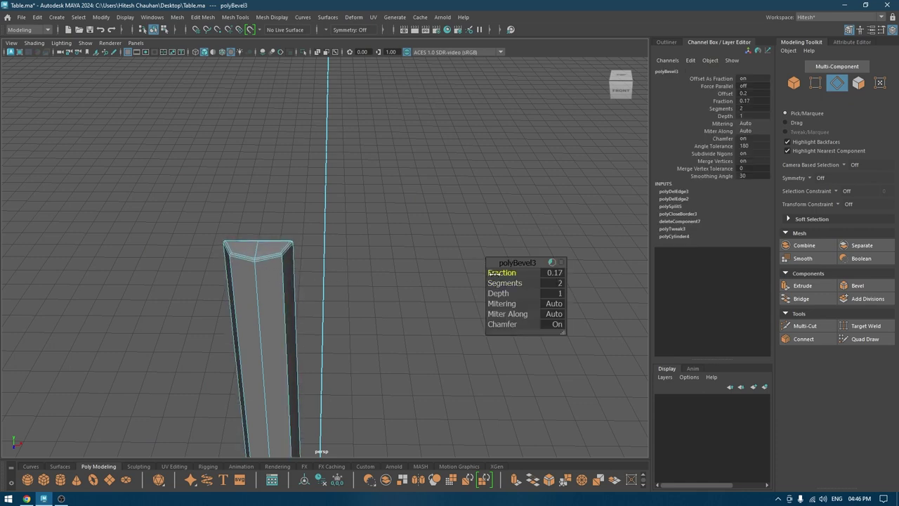
pyautogui.moveTo(290, 220); pyautogui.dragTo(376, 176, button='right')
pyautogui.click(343, 186)
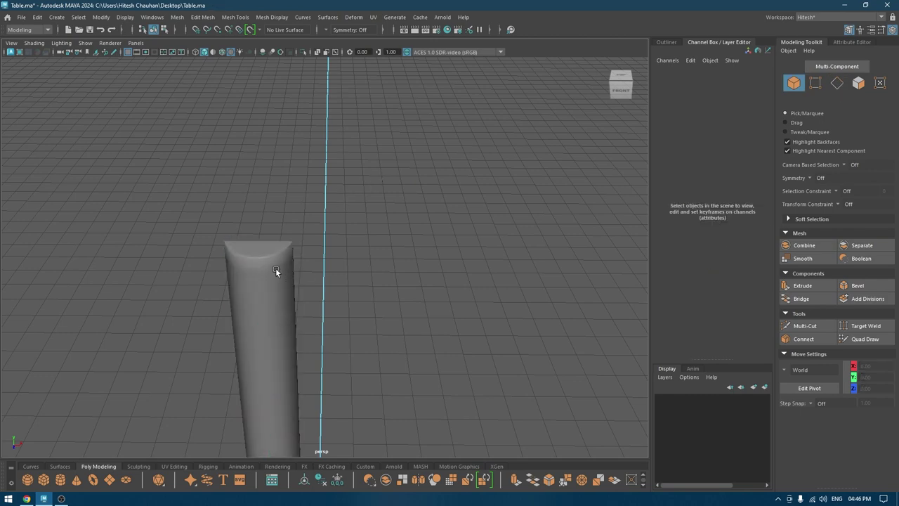
# - Insert five horizontal edge loops spaced along the post's height with Multi-Cut
pyautogui.keyDown('alt'); pyautogui.moveTo(275, 268); pyautogui.dragTo(368, 163); pyautogui.keyUp('alt')
pyautogui.click(351, 307)
pyautogui.keyDown('shift'); pyautogui.moveTo(390, 159); pyautogui.dragTo(344, 161, button='right'); pyautogui.keyUp('shift')
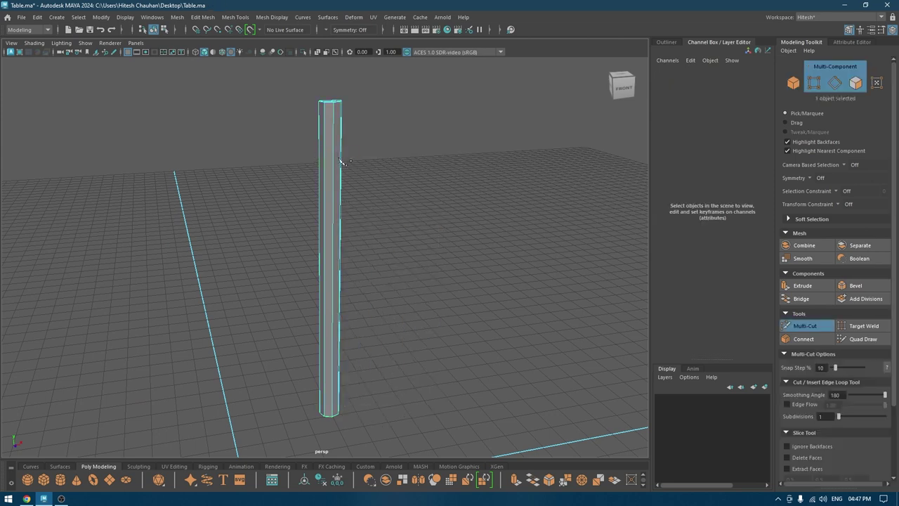
pyautogui.keyDown('ctrl'); pyautogui.click(333, 142); pyautogui.keyUp('ctrl')
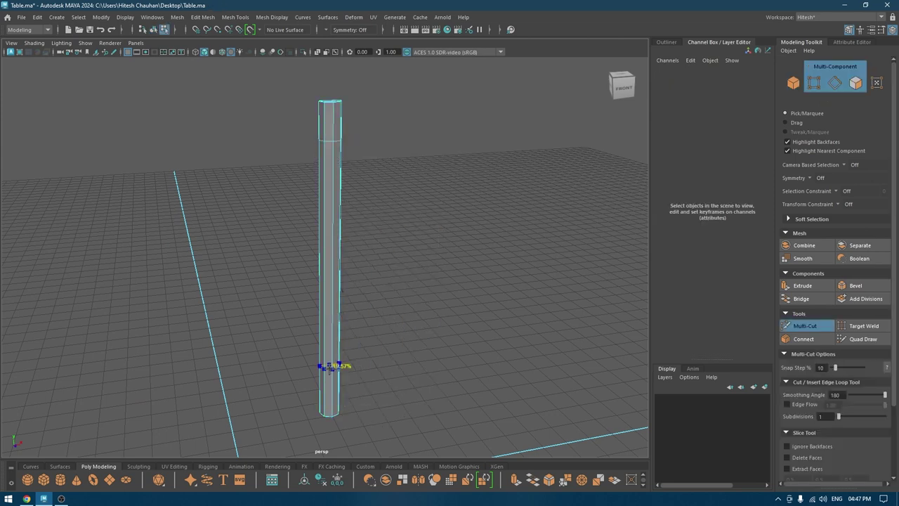
pyautogui.keyDown('ctrl'); pyautogui.click(329, 366); pyautogui.keyUp('ctrl')
pyautogui.keyDown('ctrl'); pyautogui.click(329, 257); pyautogui.keyUp('ctrl')
pyautogui.keyDown('ctrl'); pyautogui.click(330, 188); pyautogui.keyUp('ctrl')
pyautogui.keyDown('ctrl'); pyautogui.click(328, 316); pyautogui.keyUp('ctrl')
pyautogui.press('w')
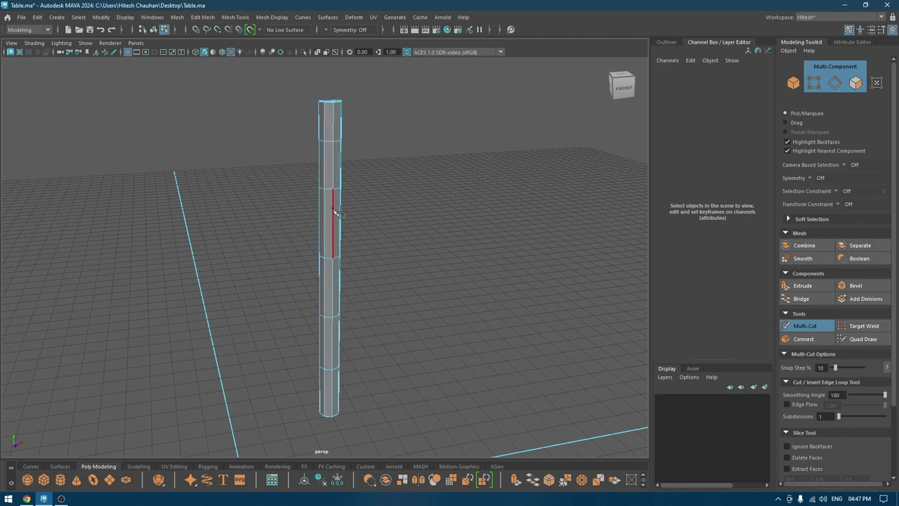
pyautogui.moveTo(333, 207); pyautogui.dragTo(415, 170, button='right')
pyautogui.click(445, 155)
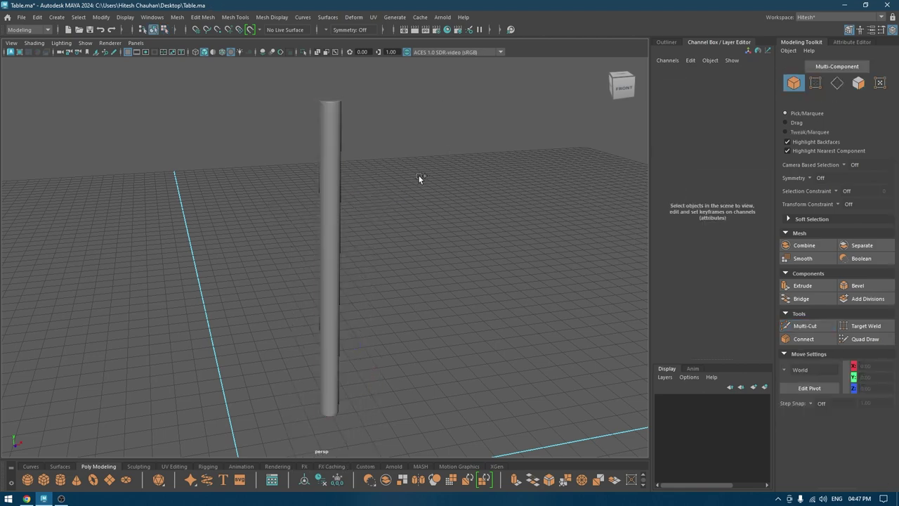
# - Unhide the rest of the table and move the half-round post forward to about Z 19.41
pyautogui.hotkey('ctrl', 'shift', 'h')
pyautogui.click(338, 189)
pyautogui.keyDown('alt'); pyautogui.moveTo(338, 189); pyautogui.dragTo(414, 198); pyautogui.keyUp('alt')
pyautogui.moveTo(419, 368); pyautogui.dragTo(425, 373)
# - In the wireframe top view, move the post sideways away from the table to about X -37.7
pyautogui.press('space')
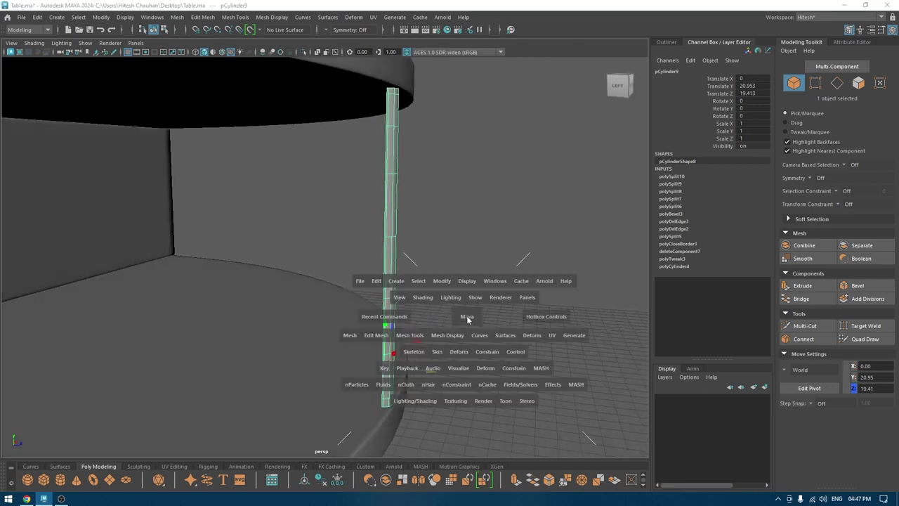
pyautogui.moveTo(466, 317); pyautogui.dragTo(392, 320)
pyautogui.scroll(-5, 318, 183)
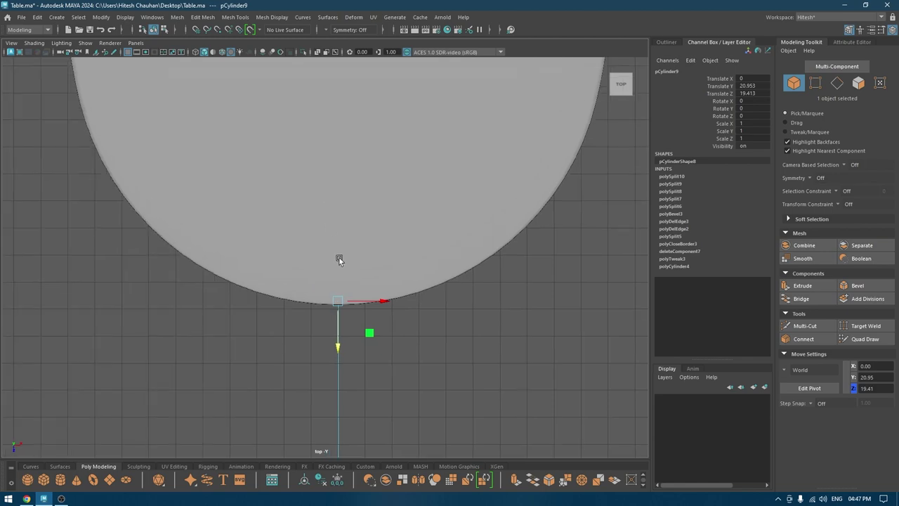
pyautogui.press('4')
pyautogui.scroll(8, 357, 270)
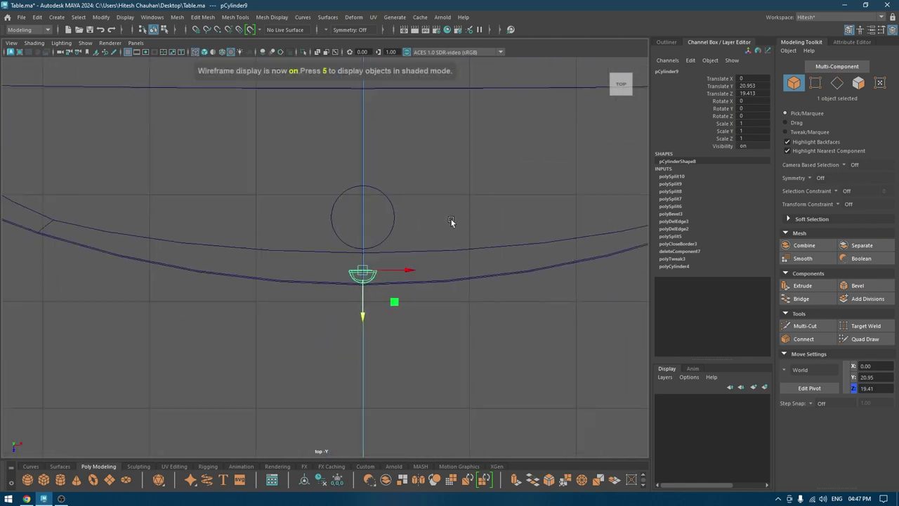
pyautogui.scroll(10, 348, 242)
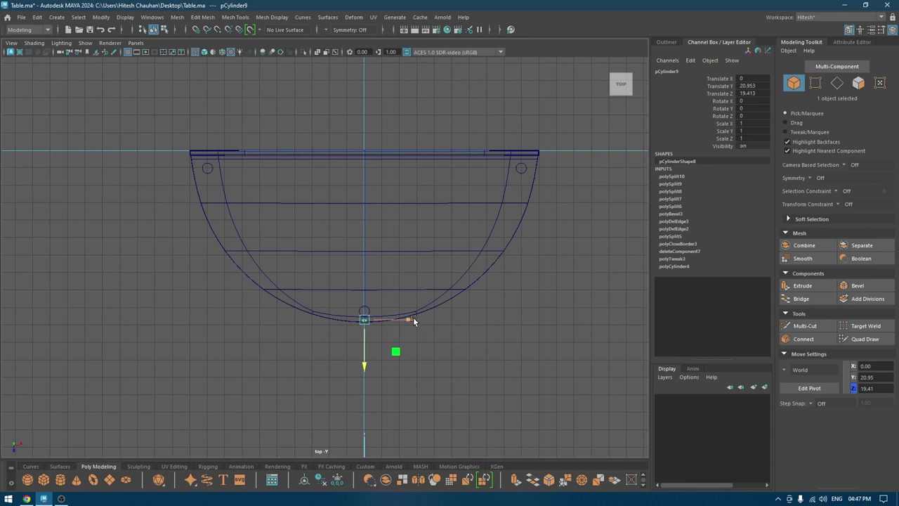
pyautogui.moveTo(413, 321); pyautogui.dragTo(79, 283)
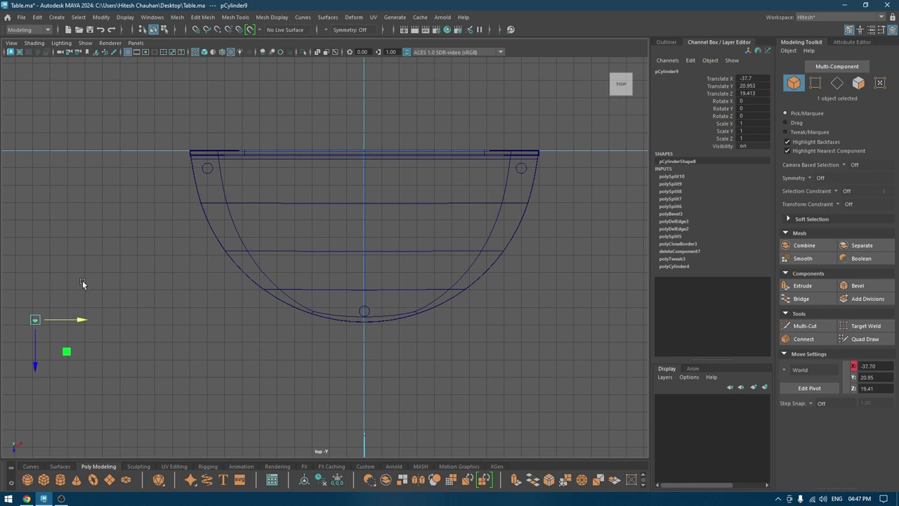
# - Duplicate the post and place the copy edge to edge beside the original at about X -37.18
pyautogui.hotkey('ctrl', 'd')
pyautogui.keyDown('alt'); pyautogui.moveTo(86, 355); pyautogui.dragTo(309, 300, button='middle'); pyautogui.keyUp('alt')
pyautogui.keyDown('alt'); pyautogui.moveTo(309, 300); pyautogui.dragTo(311, 386, button='right'); pyautogui.keyUp('alt')
pyautogui.keyDown('alt'); pyautogui.moveTo(311, 386); pyautogui.dragTo(660, 367, button='middle'); pyautogui.keyUp('alt')
pyautogui.keyDown('alt'); pyautogui.moveTo(414, 203); pyautogui.dragTo(434, 504, button='right'); pyautogui.keyUp('alt')
pyautogui.moveTo(363, 365); pyautogui.dragTo(450, 380)
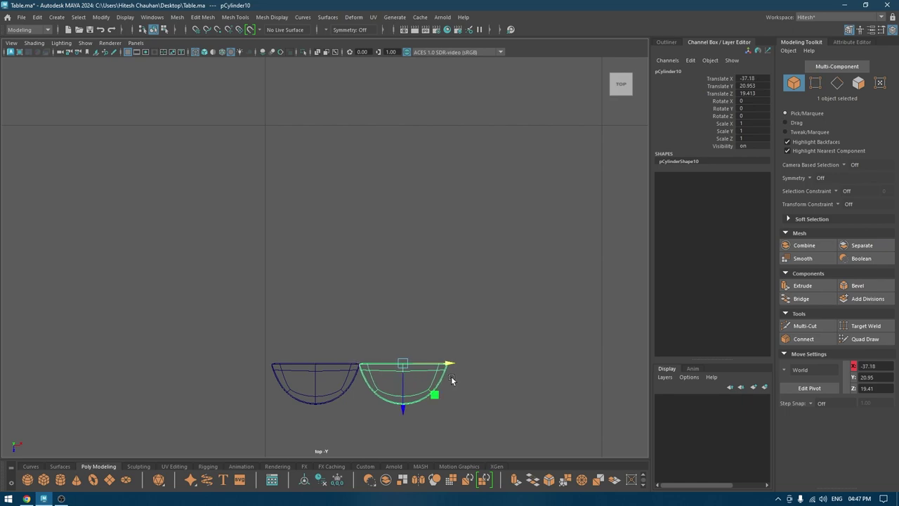
# - Repeat the edge-to-edge duplication of the half-round post along X until the row reaches about X 8.6
pyautogui.scroll(10, 421, 330)
pyautogui.hotkey('shift', 'd')
pyautogui.hotkey('shift', 'd')
pyautogui.hotkey('shift', 'd')
pyautogui.hotkey('shift', 'd')
pyautogui.hotkey('shift', 'd')
pyautogui.hotkey('shift', 'd')
pyautogui.hotkey('shift', 'd')
pyautogui.hotkey('shift', 'd')
pyautogui.hotkey('shift', 'd')
pyautogui.hotkey('shift', 'd')
pyautogui.hotkey('shift', 'd')
pyautogui.hotkey('shift', 'd')
pyautogui.hotkey('shift', 'd')
pyautogui.hotkey('shift', 'd')
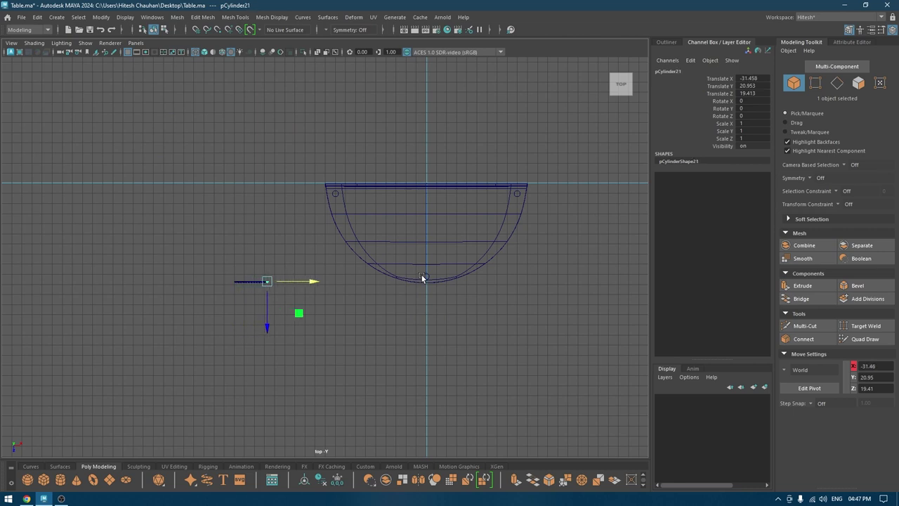
pyautogui.hotkey('shift', 'd')
pyautogui.hotkey('shift', 'd')
pyautogui.hotkey('shift', 'd')
pyautogui.hotkey('shift', 'd')
pyautogui.hotkey('shift', 'd')
pyautogui.hotkey('shift', 'd')
pyautogui.hotkey('shift', 'd')
pyautogui.hotkey('shift', 'd')
pyautogui.hotkey('shift', 'd')
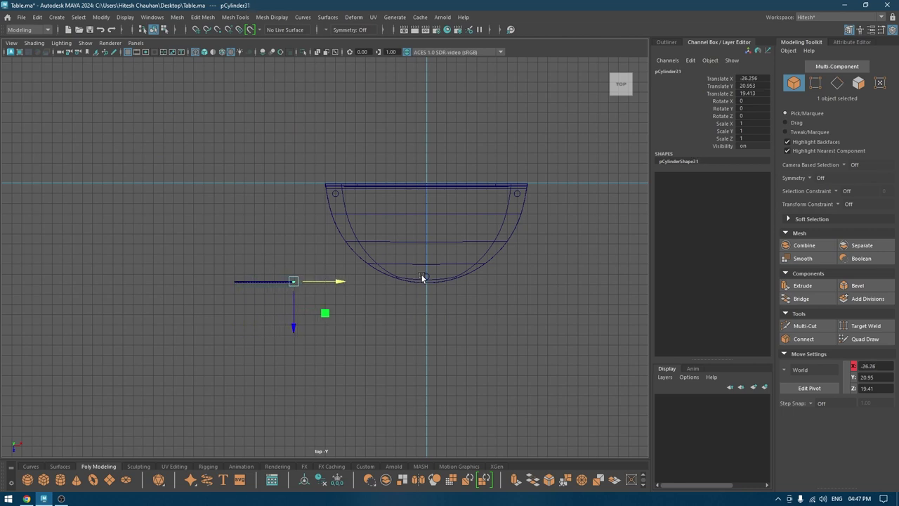
pyautogui.hotkey('shift', 'd')
pyautogui.hotkey('shift', 'd')
pyautogui.hotkey('shift', 'd')
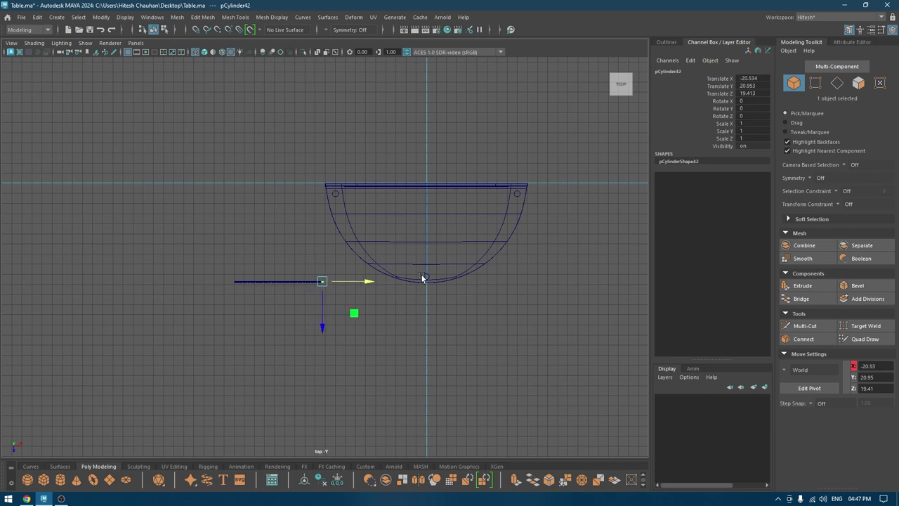
pyautogui.hotkey('shift', 'd')
pyautogui.hotkey('shift', 'd')
pyautogui.hotkey('shift', 'd')
pyautogui.hotkey('shift', 'd')
pyautogui.hotkey('shift', 'd')
pyautogui.hotkey('shift', 'd')
pyautogui.hotkey('shift', 'd')
pyautogui.hotkey('shift', 'd')
pyautogui.hotkey('shift', 'd')
pyautogui.hotkey('shift', 'd')
pyautogui.hotkey('shift', 'd')
pyautogui.hotkey('shift', 'd')
pyautogui.hotkey('shift', 'd')
pyautogui.hotkey('shift', 'd')
pyautogui.hotkey('shift', 'd')
pyautogui.hotkey('shift', 'd')
pyautogui.hotkey('shift', 'd')
pyautogui.hotkey('shift', 'd')
pyautogui.hotkey('shift', 'd')
pyautogui.hotkey('shift', 'd')
pyautogui.hotkey('shift', 'd')
pyautogui.hotkey('shift', 'd')
pyautogui.hotkey('shift', 'd')
pyautogui.hotkey('shift', 'd')
pyautogui.hotkey('shift', 'd')
pyautogui.hotkey('shift', 'd')
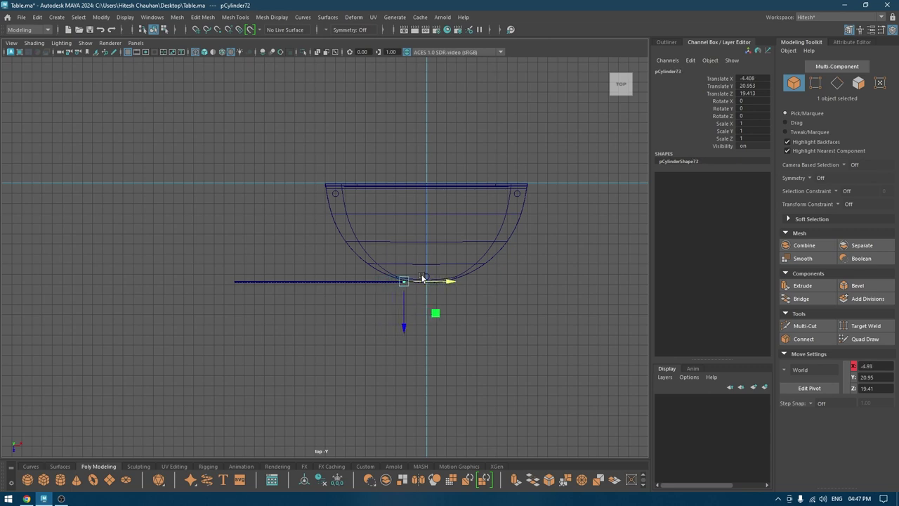
pyautogui.hotkey('shift', 'd')
pyautogui.hotkey('shift', 'd')
pyautogui.hotkey('shift', 'd')
pyautogui.hotkey('shift', 'd')
pyautogui.hotkey('shift', 'd')
pyautogui.hotkey('shift', 'd')
pyautogui.hotkey('shift', 'd')
pyautogui.hotkey('shift', 'd')
pyautogui.hotkey('shift', 'd')
pyautogui.hotkey('shift', 'd')
pyautogui.hotkey('shift', 'd')
pyautogui.hotkey('shift', 'd')
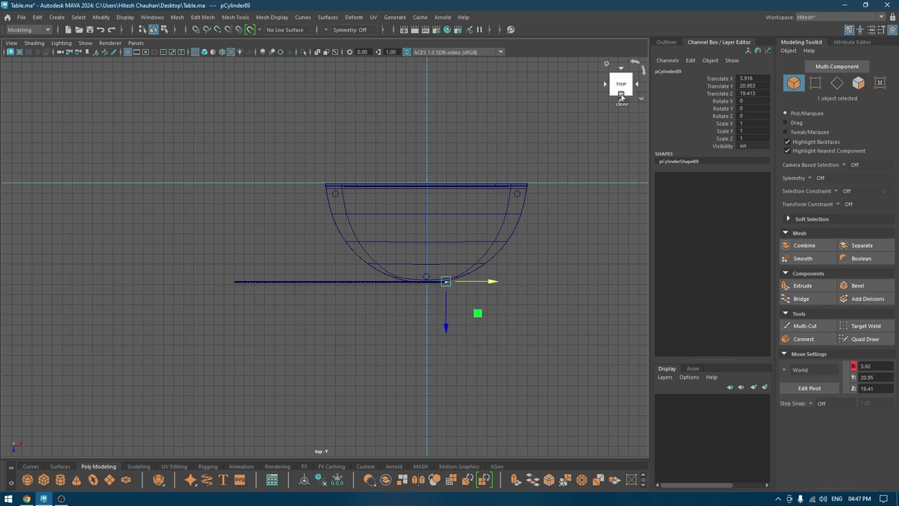
pyautogui.hotkey('shift', 'd')
pyautogui.hotkey('shift', 'd')
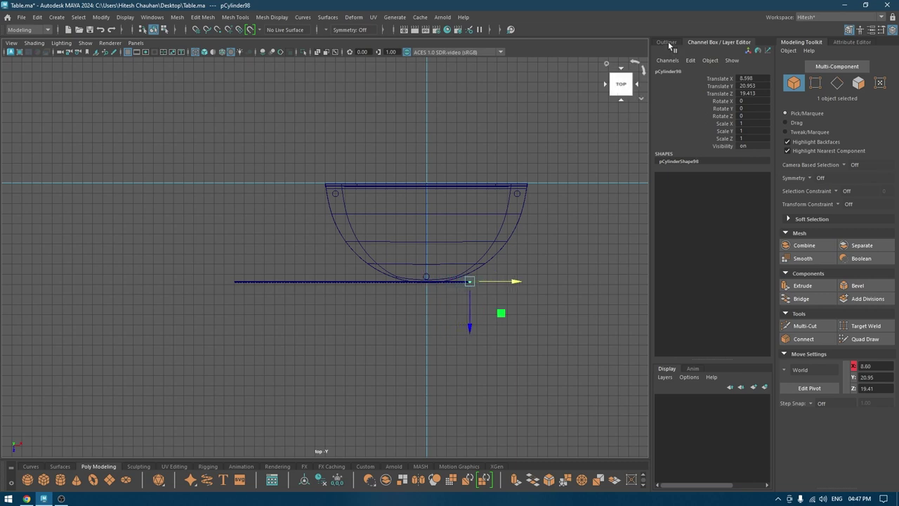
# - Select all half-round posts from pCylinder9 to pCylinder98 and group them
pyautogui.click(667, 43)
pyautogui.click(695, 185)
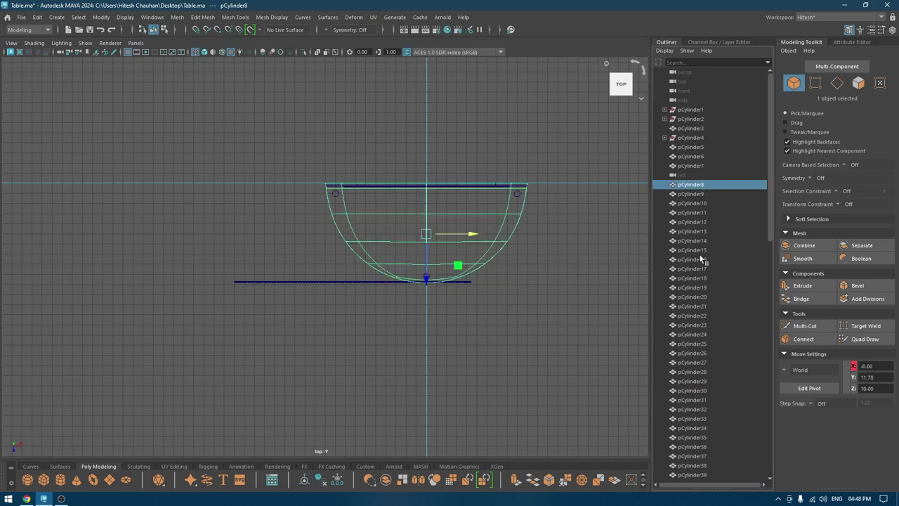
pyautogui.click(688, 194)
pyautogui.scroll(-10, 691, 231)
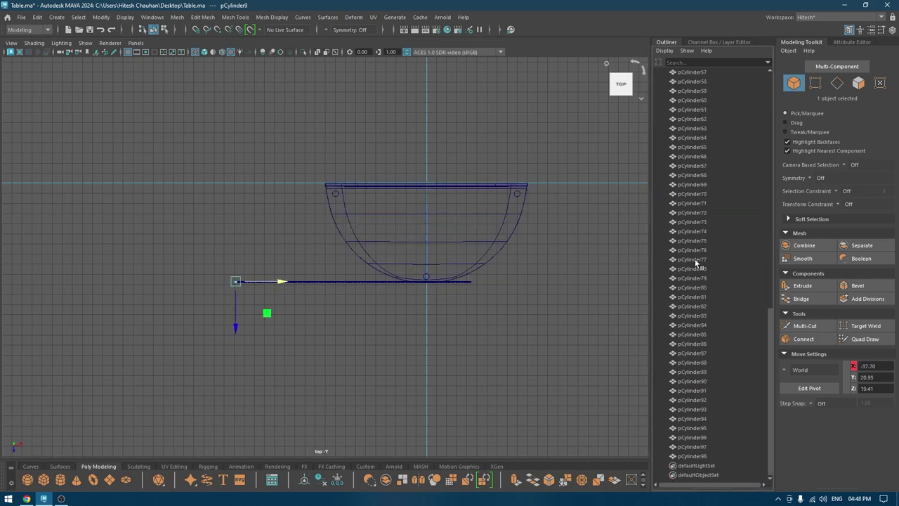
pyautogui.keyDown('shift'); pyautogui.click(692, 456); pyautogui.keyUp('shift')
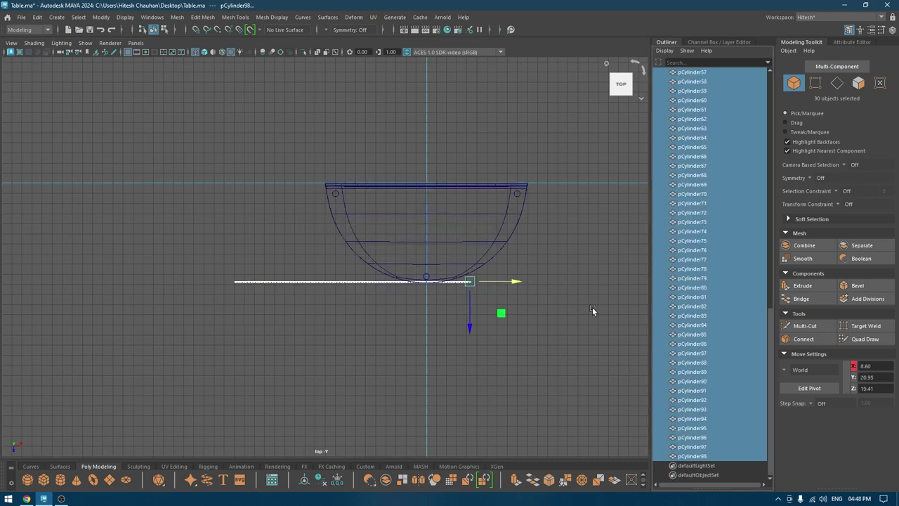
pyautogui.press('space')
pyautogui.scroll(10, 719, 244)
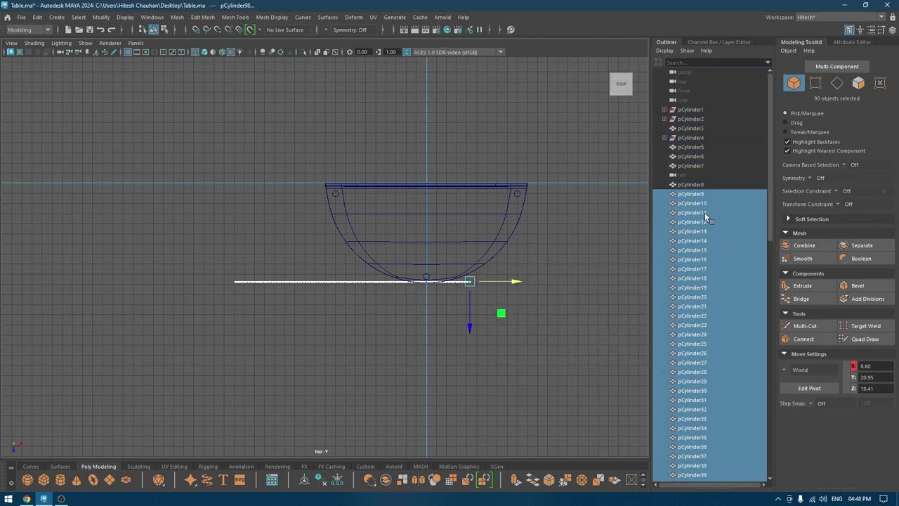
pyautogui.hotkey('ctrl', 'g')
# - Show the table shaded in perspective and rename the post group to bars
pyautogui.press('space')
pyautogui.moveTo(611, 109); pyautogui.dragTo(653, 98)
pyautogui.scroll(-4, 503, 71)
pyautogui.moveTo(503, 71)
pyautogui.keyDown('alt'); pyautogui.mouseDown()
pyautogui.moveTo(494, 156)
pyautogui.moveTo(470, 199)
pyautogui.moveTo(572, 185)
pyautogui.mouseUp(); pyautogui.keyUp('alt')
pyautogui.press('6')
pyautogui.click(527, 168)
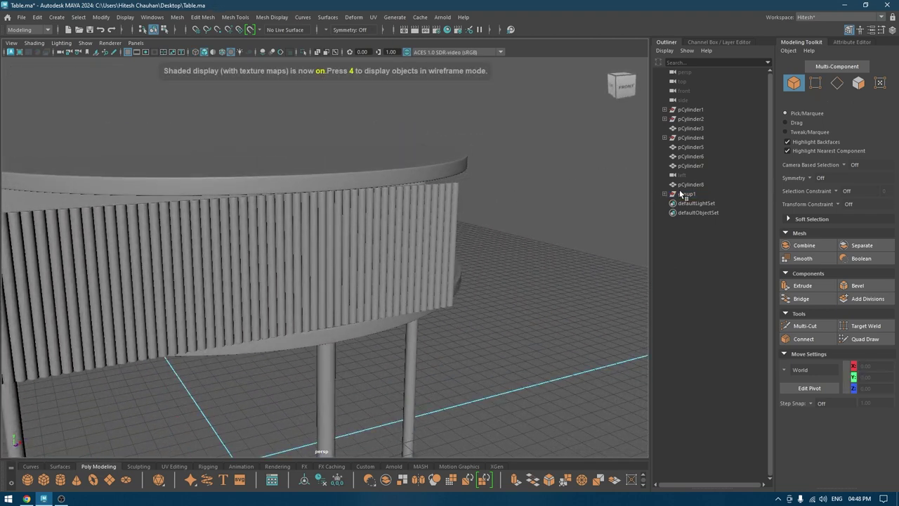
pyautogui.click(685, 194)
pyautogui.doubleClick(682, 196)
pyautogui.write('bars')
pyautogui.press('Return')
pyautogui.click(531, 229)
pyautogui.keyDown('alt'); pyautogui.moveTo(531, 229); pyautogui.dragTo(519, 272); pyautogui.keyUp('alt')
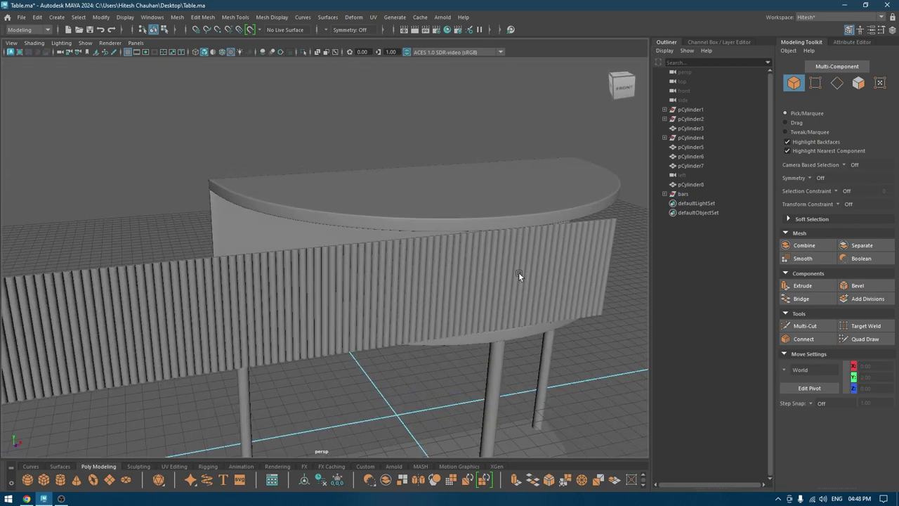
# - Apply a nonlinear Bend deformer to the bars group
pyautogui.scroll(-3, 440, 289)
pyautogui.click(423, 275)
pyautogui.click(689, 193)
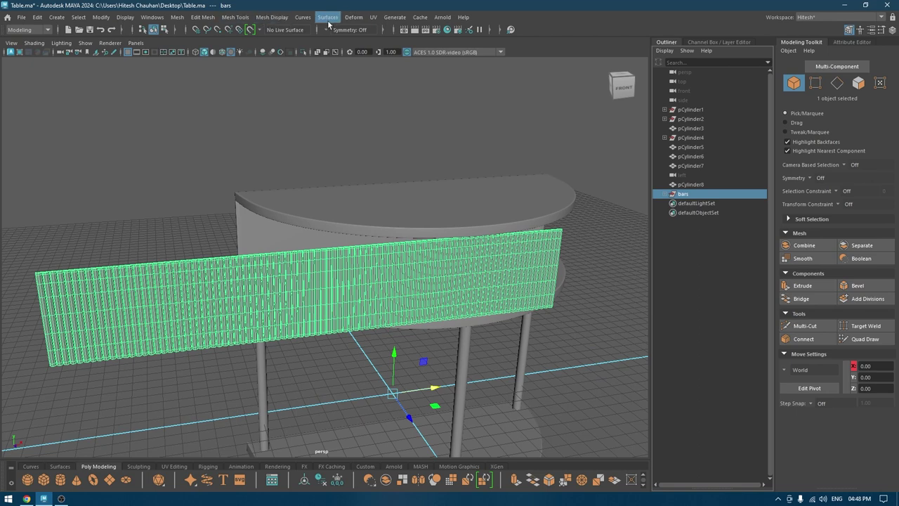
pyautogui.click(353, 17)
pyautogui.moveTo(417, 189)
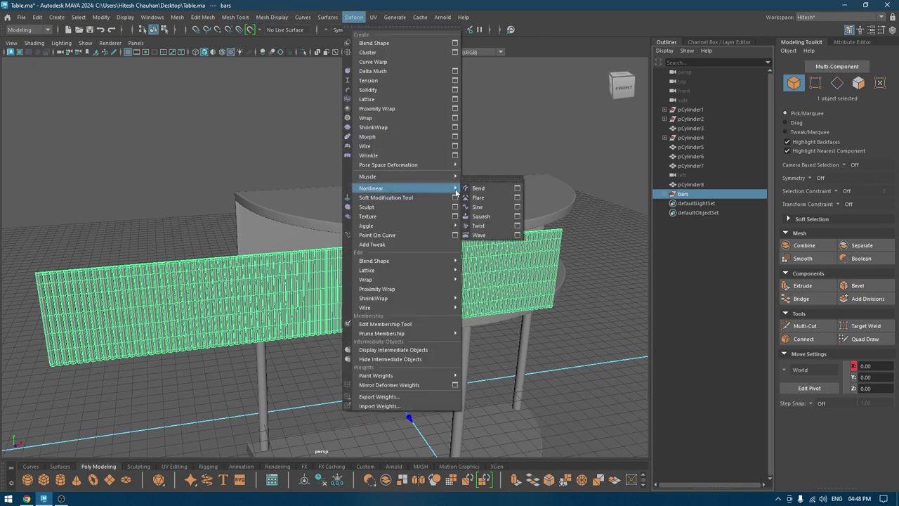
pyautogui.click(489, 190)
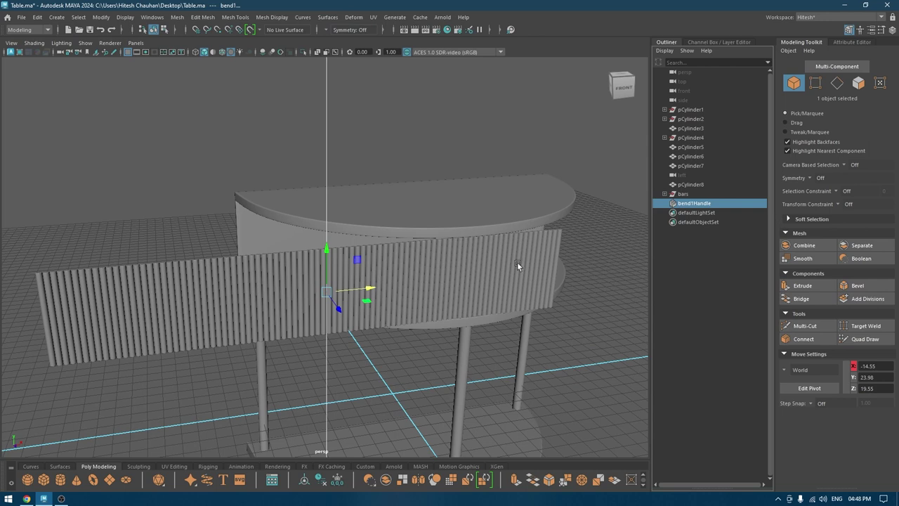
# - Rotate the bend handle so that it lies horizontally along the length of the bar row
pyautogui.press('e')
pyautogui.moveTo(340, 254); pyautogui.dragTo(400, 300)
pyautogui.hotkey('ctrl', 'z')
pyautogui.keyDown('ctrl'); pyautogui.keyDown('shift'); pyautogui.moveTo(400, 300); pyautogui.dragTo(445, 320, button='right'); pyautogui.keyUp('shift'); pyautogui.keyUp('ctrl')
pyautogui.moveTo(353, 262); pyautogui.dragTo(394, 293)
pyautogui.press('w')
# - Rotate the bend handle so the row curves horizontally around the table, and set the bend curvature to 90
pyautogui.click(847, 42)
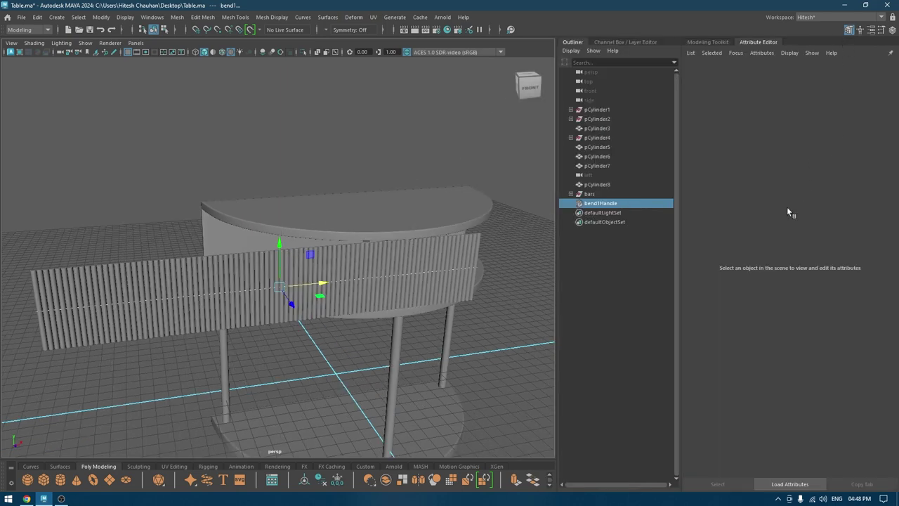
pyautogui.moveTo(841, 132); pyautogui.dragTo(897, 148)
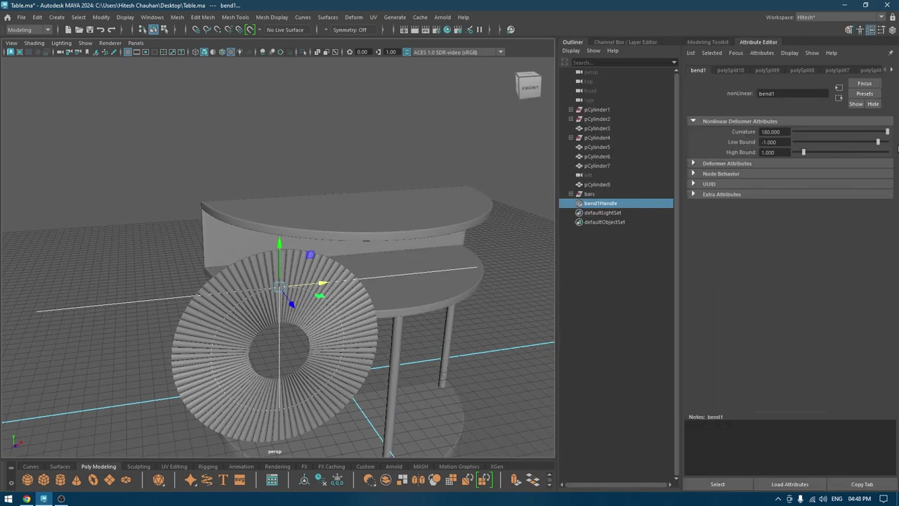
pyautogui.press('e')
pyautogui.moveTo(280, 257); pyautogui.dragTo(528, 212)
pyautogui.doubleClick(784, 132)
pyautogui.write('90')
pyautogui.press('Return')
pyautogui.keyDown('alt'); pyautogui.moveTo(528, 149); pyautogui.dragTo(390, 172); pyautogui.keyUp('alt')
pyautogui.press('w')
pyautogui.press('space')
pyautogui.keyDown('alt'); pyautogui.moveTo(390, 173); pyautogui.dragTo(447, 375, button='right'); pyautogui.keyUp('alt')
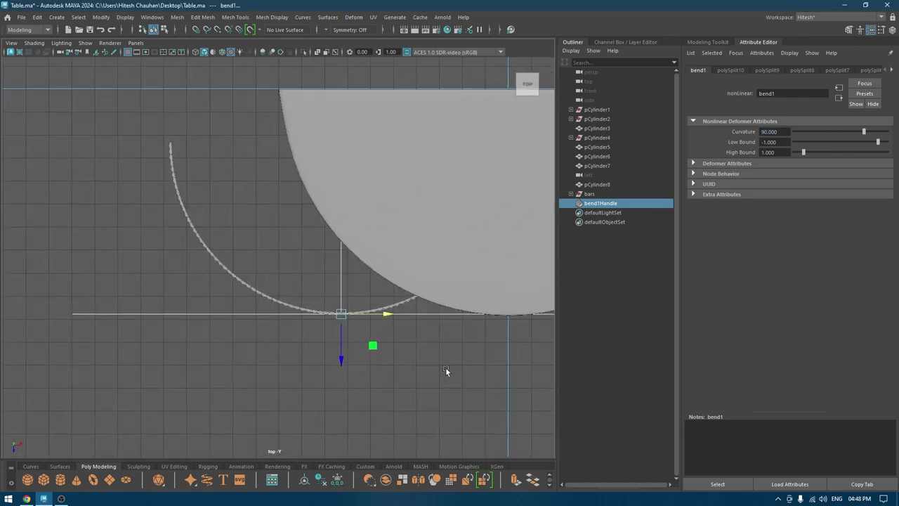
# - Try to move the bend handle alone sideways toward the table's centreline in the top view
pyautogui.moveTo(399, 318); pyautogui.dragTo(528, 334)
pyautogui.scroll(-4, 274, 252)
pyautogui.hotkey('ctrl', 'z')
# - Move the bars group together with its bend handle to about X 14.57, centring the curve on the table
pyautogui.keyDown('ctrl'); pyautogui.click(593, 194); pyautogui.keyUp('ctrl')
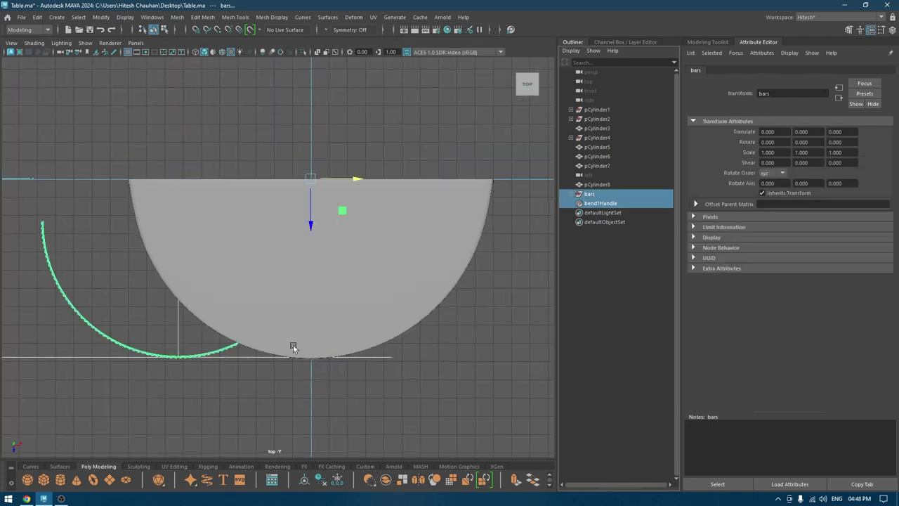
pyautogui.moveTo(354, 180); pyautogui.dragTo(477, 195)
pyautogui.press('4')
pyautogui.scroll(4, 429, 281)
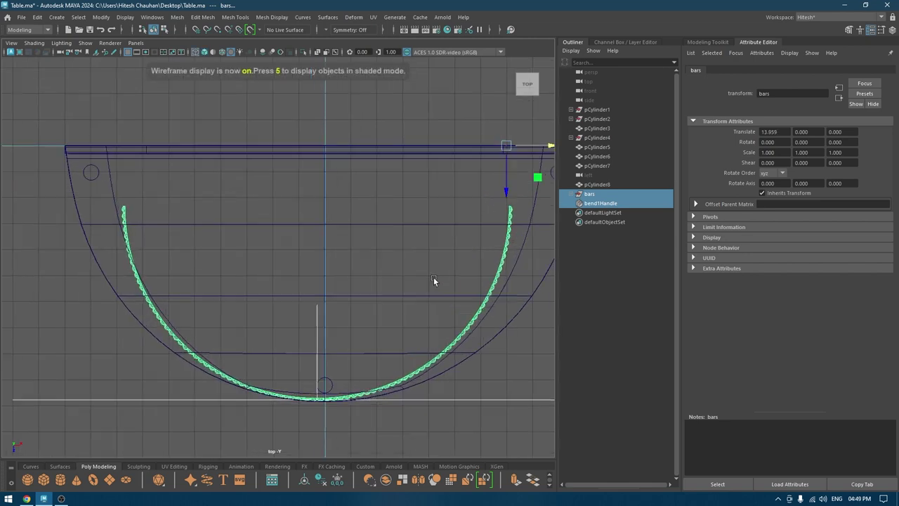
pyautogui.moveTo(502, 136); pyautogui.dragTo(383, 202)
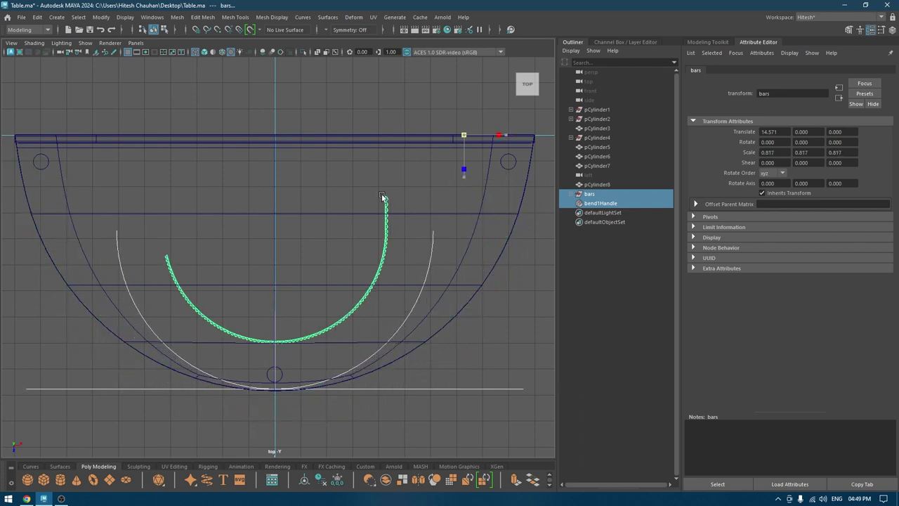
pyautogui.hotkey('ctrl', 'z')
pyautogui.press('w')
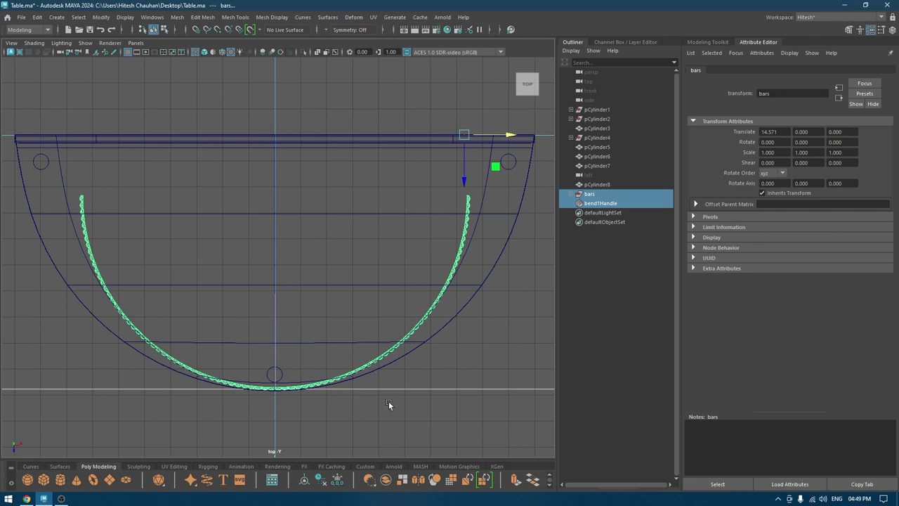
# - Delete the history of the bars group to bake in the bend
pyautogui.click(639, 196)
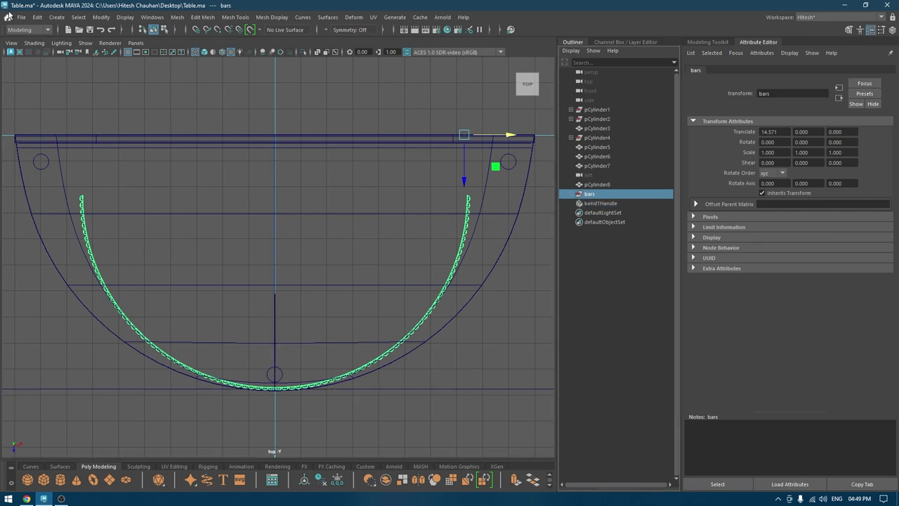
pyautogui.click(37, 18)
pyautogui.moveTo(84, 130)
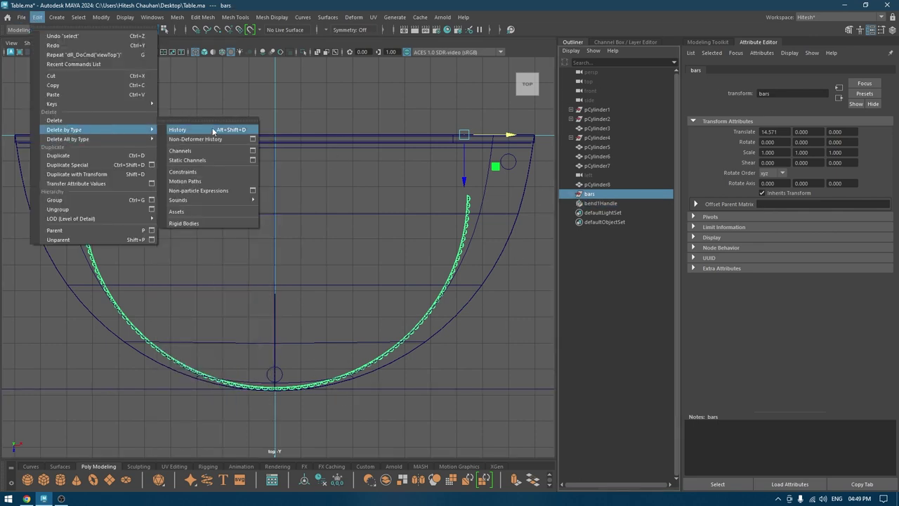
pyautogui.click(204, 131)
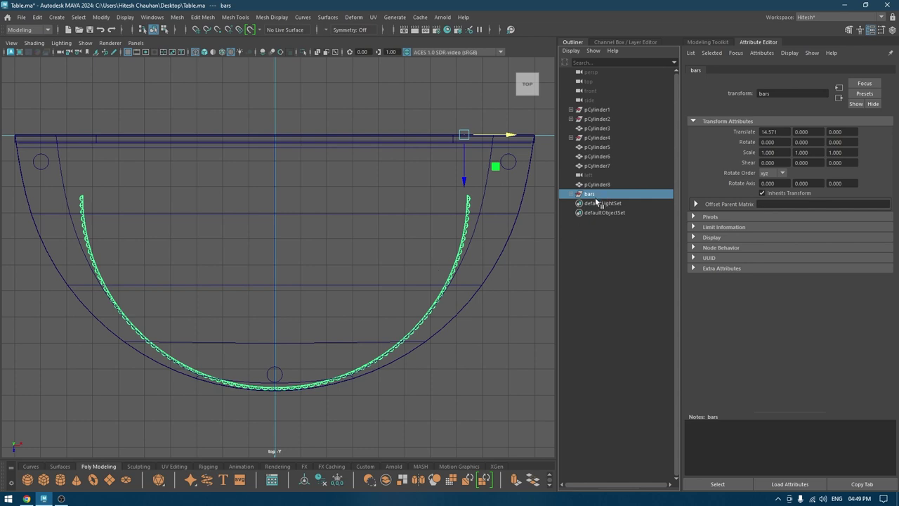
# - Scale the bars group up uniformly to about 1.35 and centre its pivot
pyautogui.moveTo(466, 141); pyautogui.dragTo(627, 252)
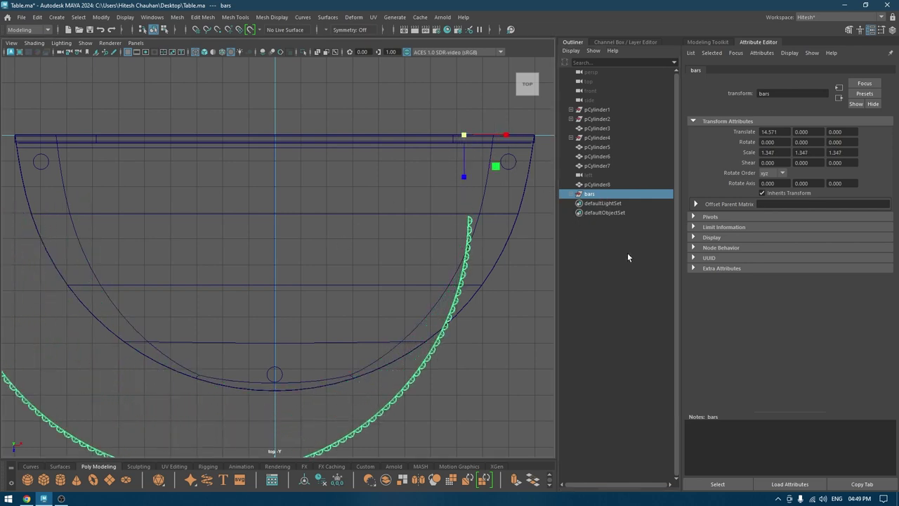
pyautogui.press('space')
pyautogui.moveTo(349, 140); pyautogui.dragTo(368, 215)
# - Align the bars group with the table's front curve at about X 19.61 and Z -6.39, scaled to about 1.33
pyautogui.press('x')
pyautogui.moveTo(221, 351); pyautogui.dragTo(283, 351)
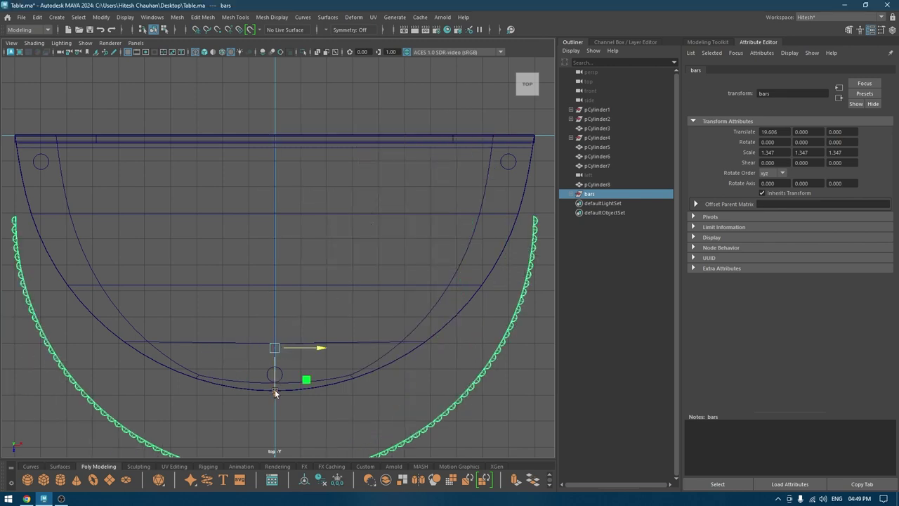
pyautogui.moveTo(275, 388); pyautogui.dragTo(276, 230)
pyautogui.press('space')
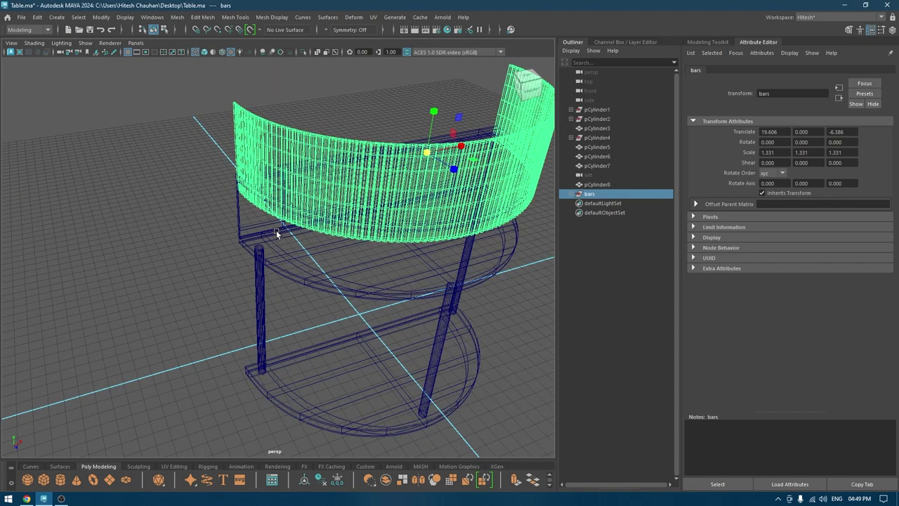
# - Lower the bars group to about Y -9.57 so it sits directly beneath the tabletop slab
pyautogui.press('5')
pyautogui.press('e')
pyautogui.press('w')
pyautogui.moveTo(431, 112); pyautogui.dragTo(425, 213)
pyautogui.press('space')
pyautogui.press('4')
pyautogui.keyDown('alt'); pyautogui.moveTo(377, 264); pyautogui.dragTo(437, 267, button='middle'); pyautogui.keyUp('alt')
pyautogui.keyDown('alt'); pyautogui.moveTo(437, 267); pyautogui.dragTo(401, 219, button='right'); pyautogui.keyUp('alt')
pyautogui.press('space')
pyautogui.moveTo(379, 256); pyautogui.dragTo(380, 180)
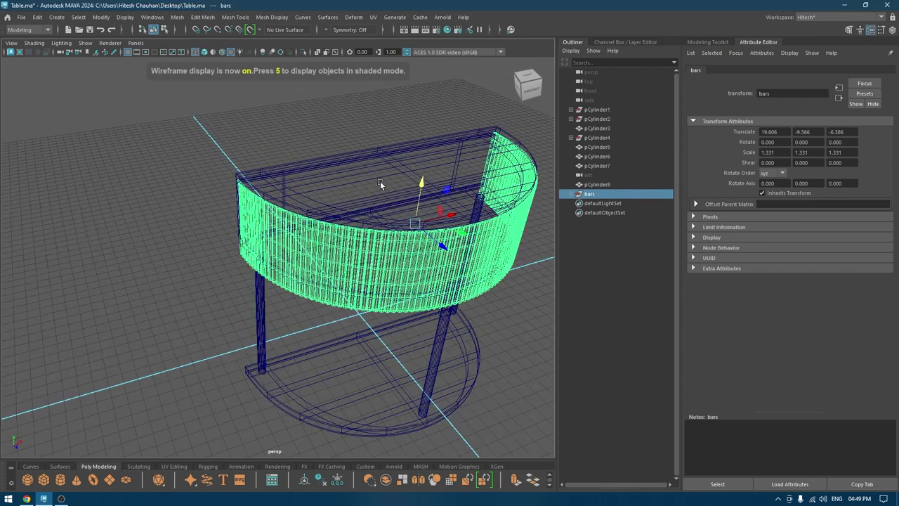
pyautogui.press('6')
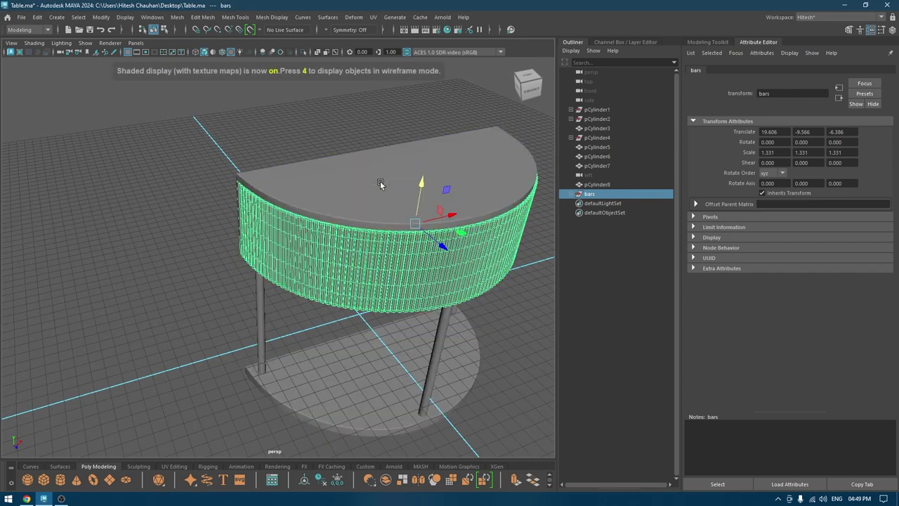
# - Scale the bars group down uniformly to about 1.31 to set it slightly inside the tabletop's edge
pyautogui.press('f')
pyautogui.press('r')
pyautogui.keyDown('alt'); pyautogui.moveTo(294, 236); pyautogui.dragTo(403, 205, button='middle'); pyautogui.keyUp('alt')
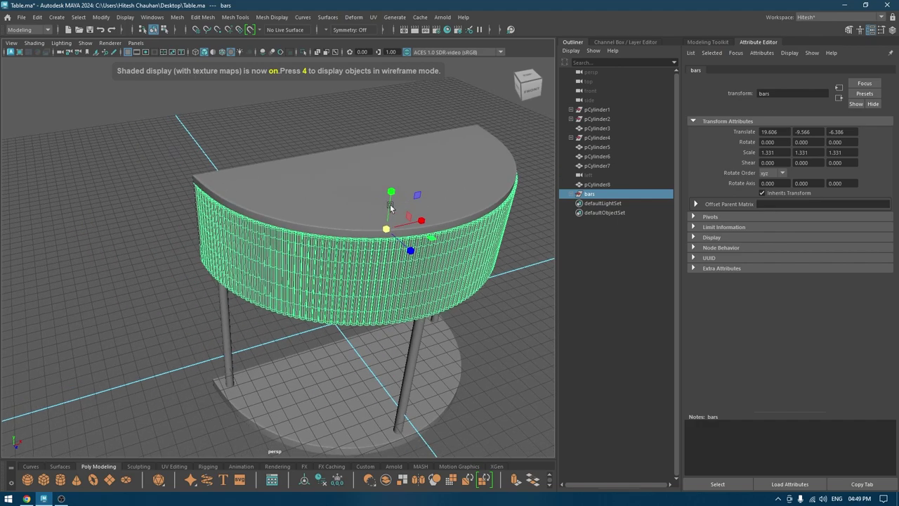
pyautogui.keyDown('alt'); pyautogui.moveTo(404, 205); pyautogui.dragTo(454, 181); pyautogui.keyUp('alt')
pyautogui.keyDown('alt'); pyautogui.moveTo(454, 181); pyautogui.dragTo(367, 280, button='right'); pyautogui.keyUp('alt')
pyautogui.keyDown('alt'); pyautogui.moveTo(366, 280); pyautogui.dragTo(181, 136); pyautogui.keyUp('alt')
pyautogui.hotkey('ctrl', 'z')
pyautogui.hotkey('ctrl', 'z')
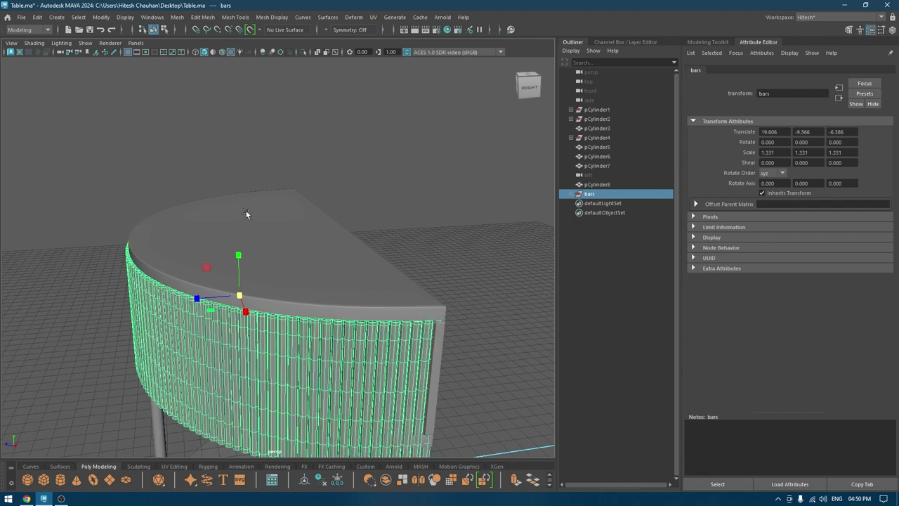
pyautogui.keyDown('alt'); pyautogui.moveTo(244, 206); pyautogui.dragTo(257, 208); pyautogui.keyUp('alt')
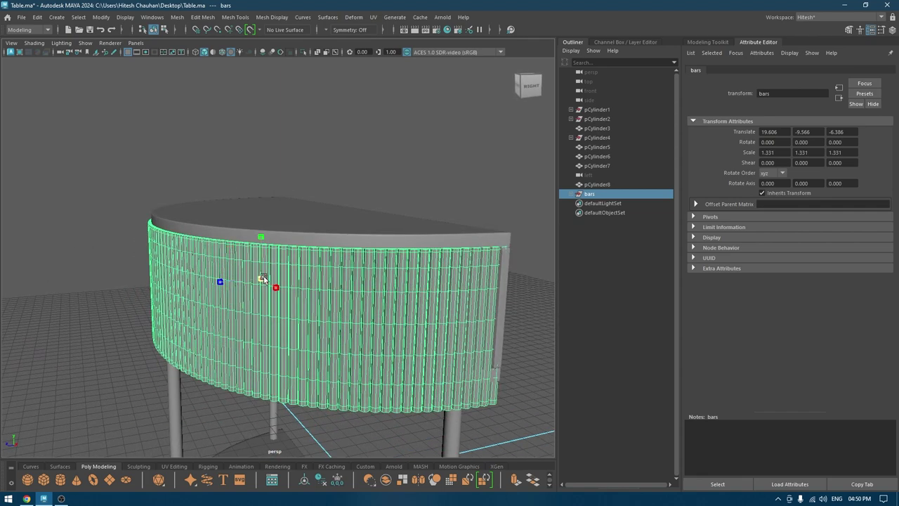
pyautogui.moveTo(263, 279)
pyautogui.mouseDown()
pyautogui.moveTo(174, 273)
pyautogui.moveTo(271, 274)
pyautogui.moveTo(325, 316)
pyautogui.moveTo(379, 281)
pyautogui.moveTo(373, 220)
pyautogui.moveTo(379, 257)
pyautogui.moveTo(353, 298)
pyautogui.moveTo(260, 307)
pyautogui.moveTo(247, 268)
pyautogui.moveTo(246, 279)
pyautogui.mouseUp()
# - Try to select the bars group with its hierarchy in the front view, removing pCylinder1 to pCylinder7 from the selection
pyautogui.press('space')
pyautogui.keyDown('alt'); pyautogui.moveTo(245, 278); pyautogui.dragTo(357, 88, button='right'); pyautogui.keyUp('alt')
pyautogui.rightClick(359, 90)
pyautogui.scroll(-2, 520, 165)
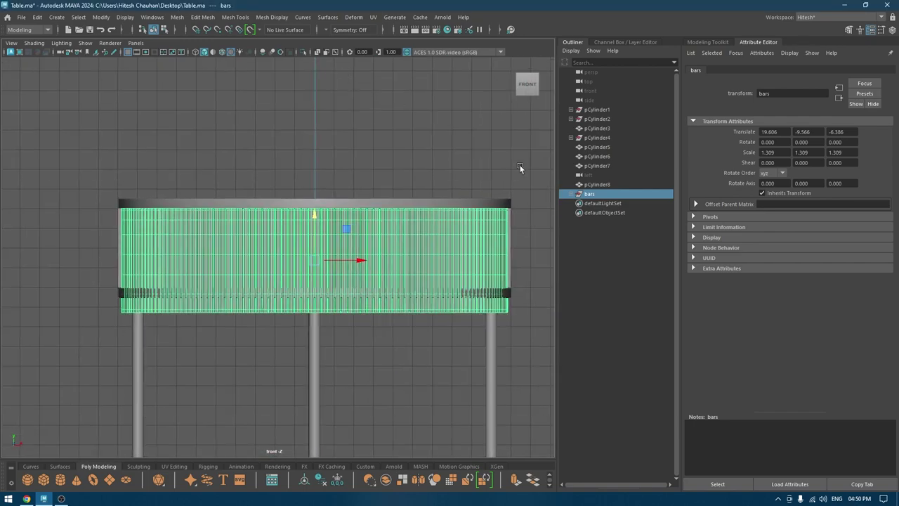
pyautogui.click(587, 195)
pyautogui.rightClick(446, 136)
pyautogui.rightClick(475, 150)
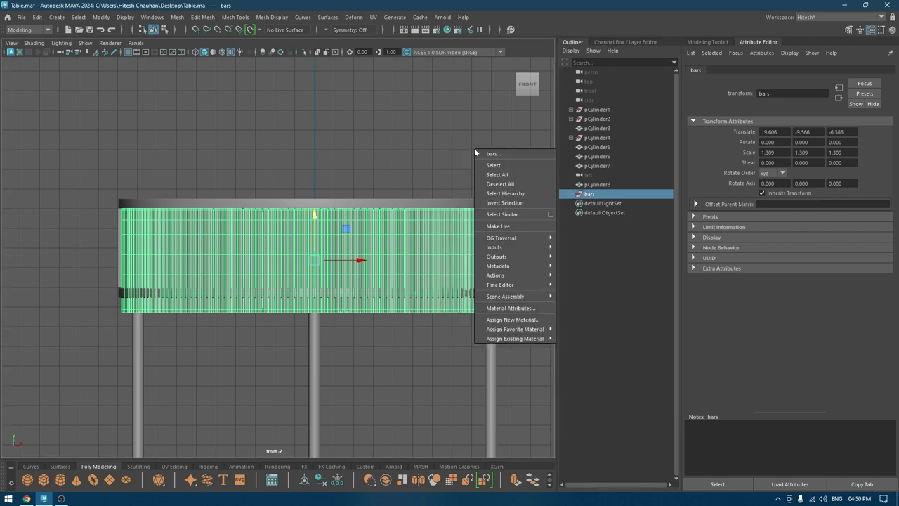
pyautogui.click(496, 194)
pyautogui.scroll(-1, 548, 184)
pyautogui.keyDown('ctrl'); pyautogui.click(602, 165); pyautogui.keyUp('ctrl')
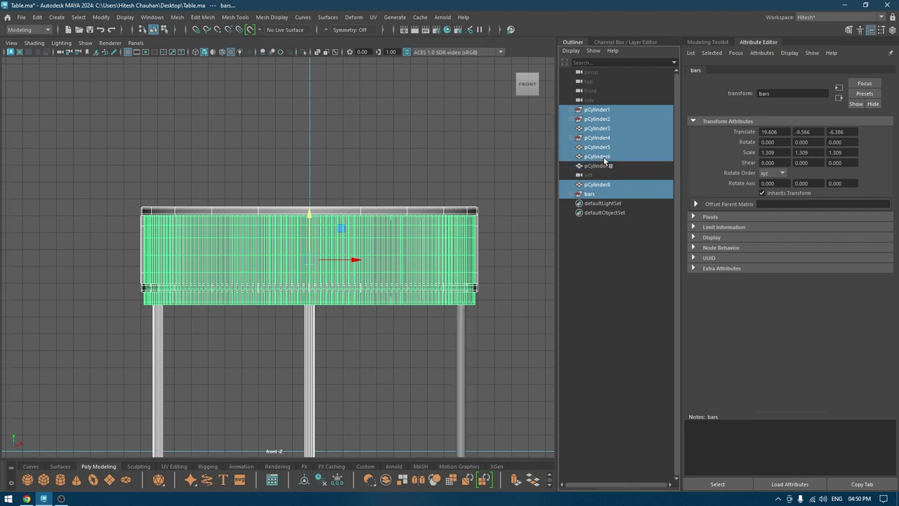
pyautogui.keyDown('ctrl'); pyautogui.click(603, 156); pyautogui.keyUp('ctrl')
pyautogui.keyDown('ctrl'); pyautogui.click(605, 147); pyautogui.keyUp('ctrl')
pyautogui.keyDown('ctrl'); pyautogui.click(605, 137); pyautogui.keyUp('ctrl')
pyautogui.keyDown('ctrl'); pyautogui.click(605, 128); pyautogui.keyUp('ctrl')
pyautogui.keyDown('ctrl'); pyautogui.click(604, 118); pyautogui.keyUp('ctrl')
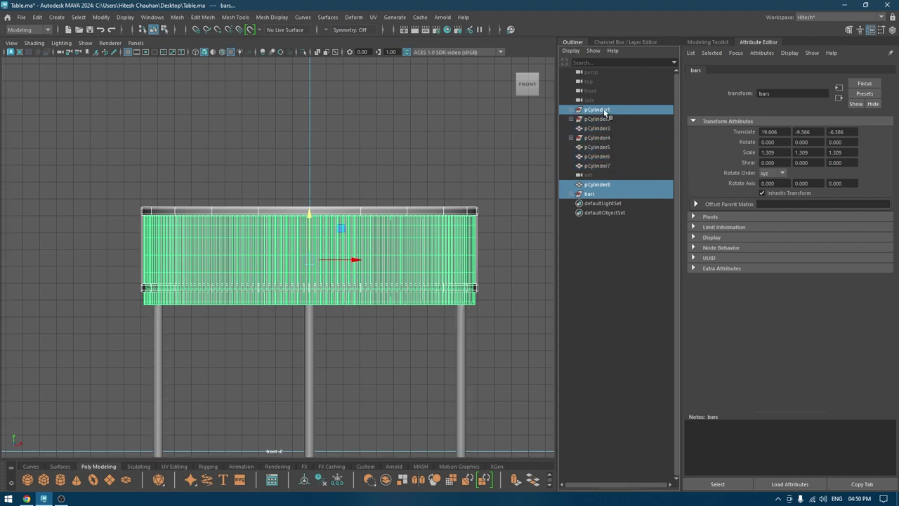
pyautogui.keyDown('ctrl'); pyautogui.click(602, 110); pyautogui.keyUp('ctrl')
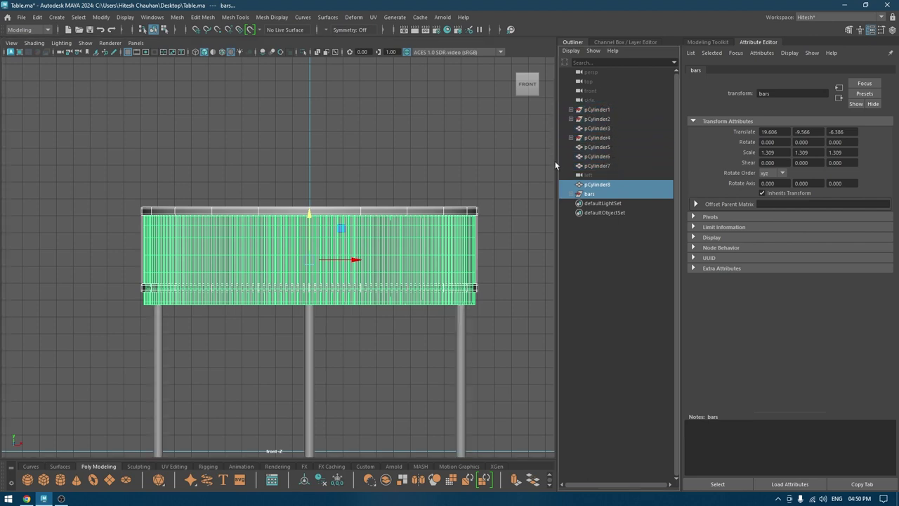
# - Select all individual bars inside the bars group and try to pick their lower vertices
pyautogui.click(596, 193)
pyautogui.click(571, 193)
pyautogui.click(602, 202)
pyautogui.scroll(-10, 634, 379)
pyautogui.keyDown('shift'); pyautogui.click(604, 456); pyautogui.keyUp('shift')
pyautogui.moveTo(382, 133); pyautogui.dragTo(492, 299, button='right')
pyautogui.moveTo(513, 328); pyautogui.dragTo(106, 294)
pyautogui.moveTo(364, 125); pyautogui.dragTo(411, 110, button='right')
pyautogui.scroll(15, 605, 190)
pyautogui.click(571, 195)
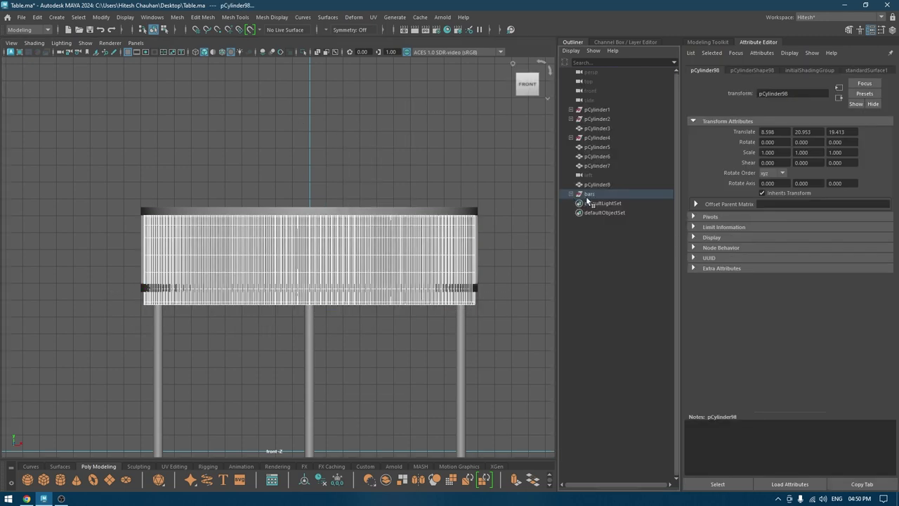
# - Apply a lattice deformer to the bars group with S, T and U divisions of 2
pyautogui.click(589, 194)
pyautogui.click(353, 17)
pyautogui.click(375, 98)
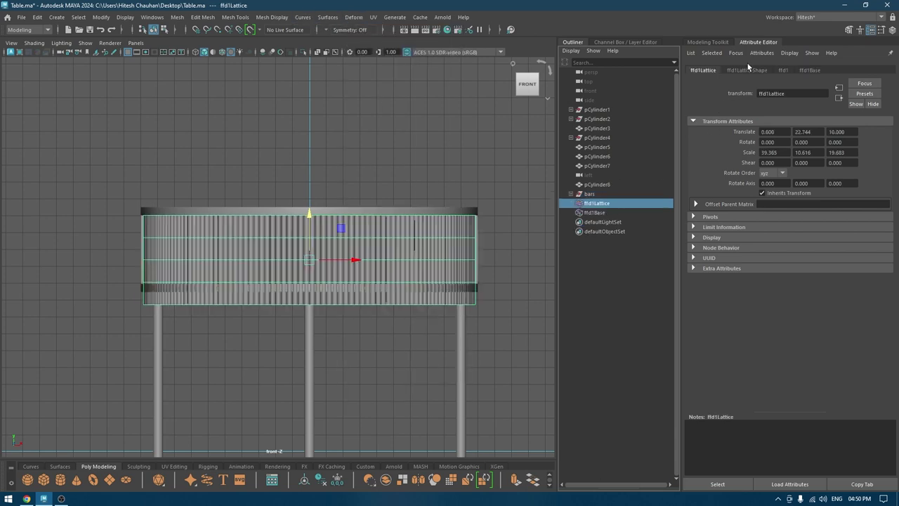
pyautogui.click(747, 71)
# - Raise the lattice's bottom points so the bars end at the lower slab's top face, and return to object selection in perspective
pyautogui.moveTo(415, 137); pyautogui.dragTo(424, 118, button='right')
pyautogui.moveTo(493, 331); pyautogui.dragTo(52, 262)
pyautogui.press('f')
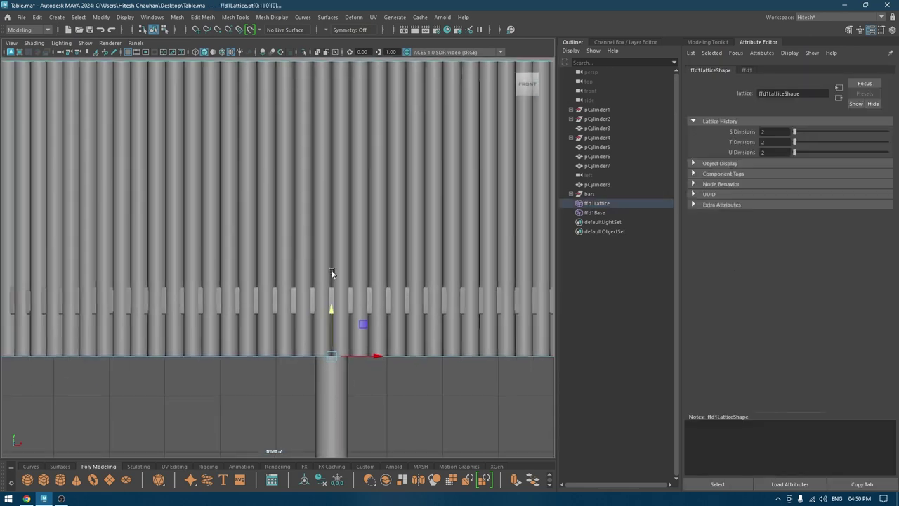
pyautogui.moveTo(336, 315); pyautogui.dragTo(459, 192)
pyautogui.press('space')
pyautogui.moveTo(310, 125); pyautogui.dragTo(357, 112, button='right')
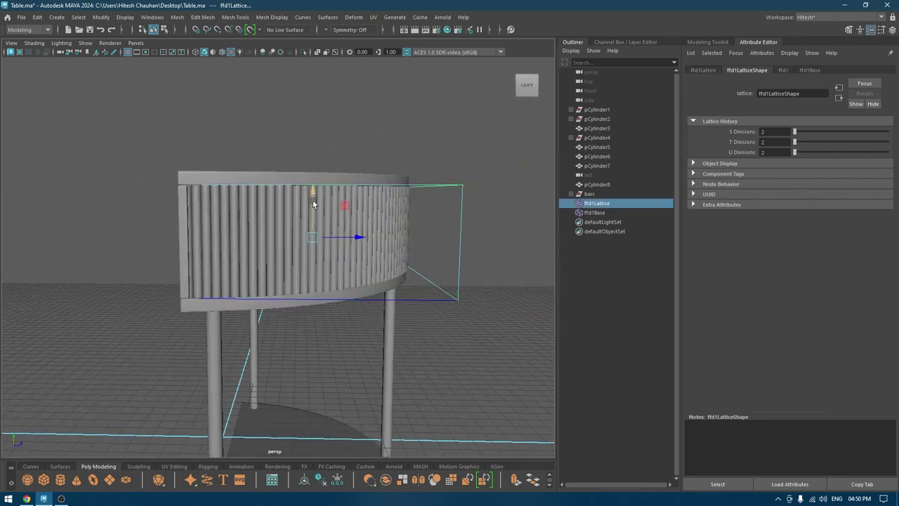
# - Delete the construction history of the bars group to bake in the lattice deformation
pyautogui.click(590, 193)
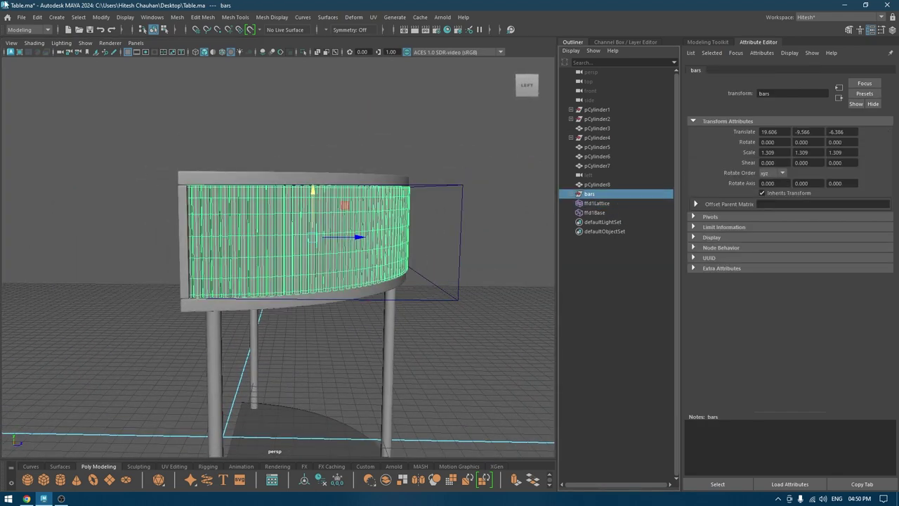
pyautogui.click(37, 17)
pyautogui.moveTo(70, 128)
pyautogui.click(196, 130)
# - Hide the four middle bars at the front of the table to open a gap
pyautogui.keyDown('alt'); pyautogui.moveTo(398, 198); pyautogui.dragTo(317, 190); pyautogui.keyUp('alt')
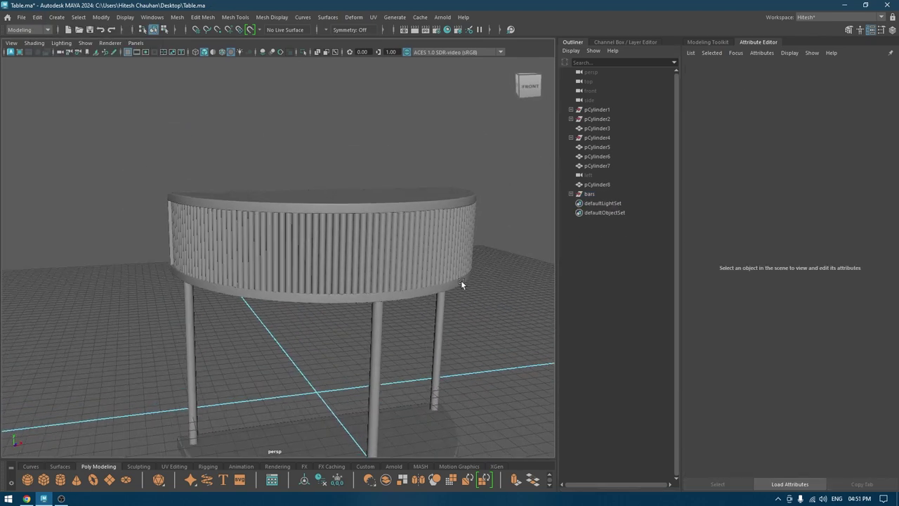
pyautogui.keyDown('alt'); pyautogui.moveTo(462, 282); pyautogui.dragTo(429, 264); pyautogui.keyUp('alt')
pyautogui.scroll(5, 422, 301)
pyautogui.press('space')
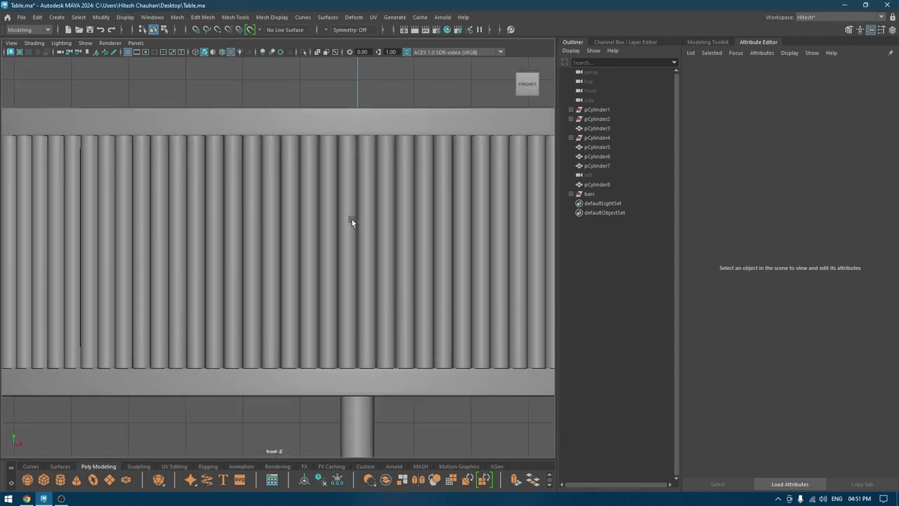
pyautogui.click(366, 234)
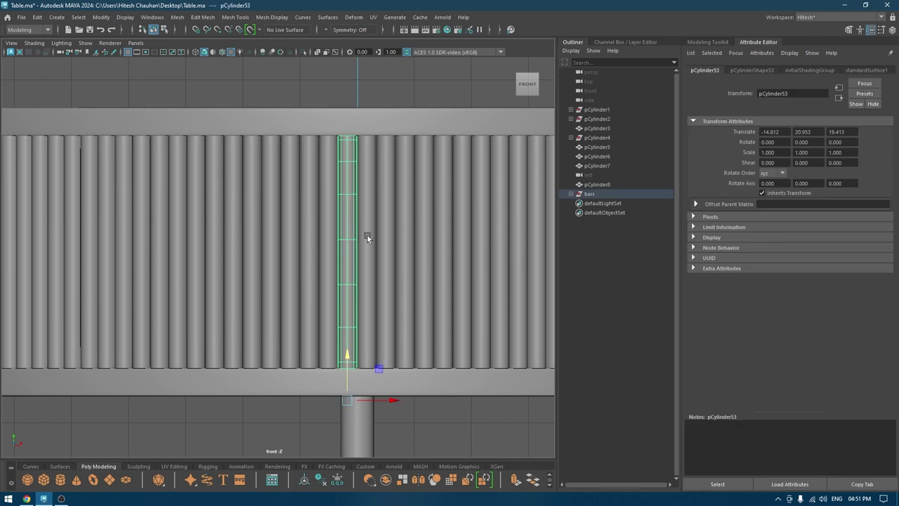
pyautogui.hotkey('ctrl', 'h')
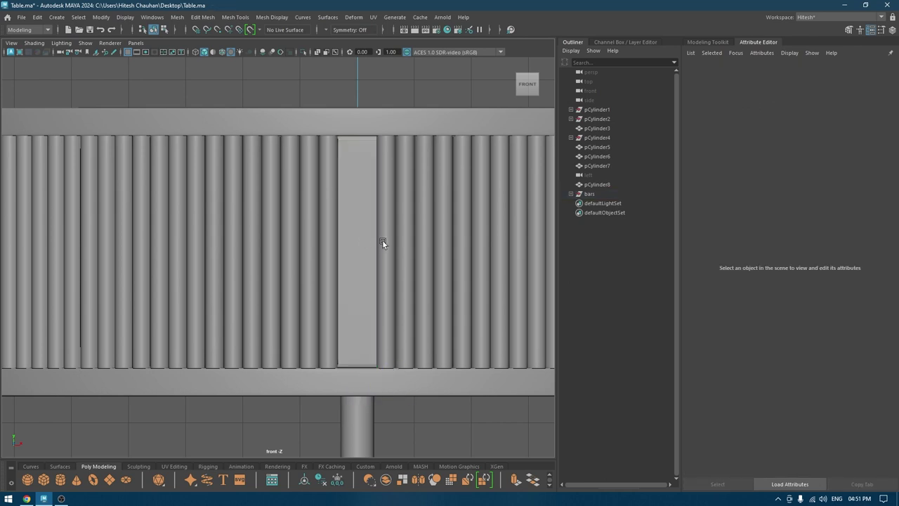
pyautogui.click(382, 240)
pyautogui.keyDown('shift'); pyautogui.click(327, 253); pyautogui.keyUp('shift')
pyautogui.hotkey('ctrl', 'h')
# - Create a polygon cube and raise it to the gap between the bars in the front view
pyautogui.moveTo(328, 249); pyautogui.dragTo(341, 84)
pyautogui.click(349, 114)
pyautogui.keyDown('alt'); pyautogui.moveTo(349, 114); pyautogui.dragTo(357, 189); pyautogui.keyUp('alt')
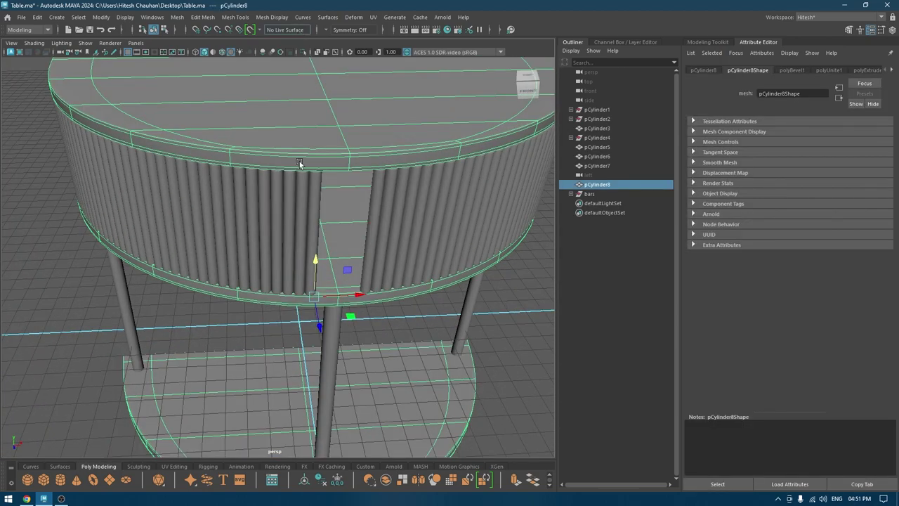
pyautogui.scroll(-4, 291, 127)
pyautogui.click(479, 198)
pyautogui.keyDown('shift'); pyautogui.moveTo(486, 161); pyautogui.dragTo(484, 186, button='right'); pyautogui.keyUp('shift')
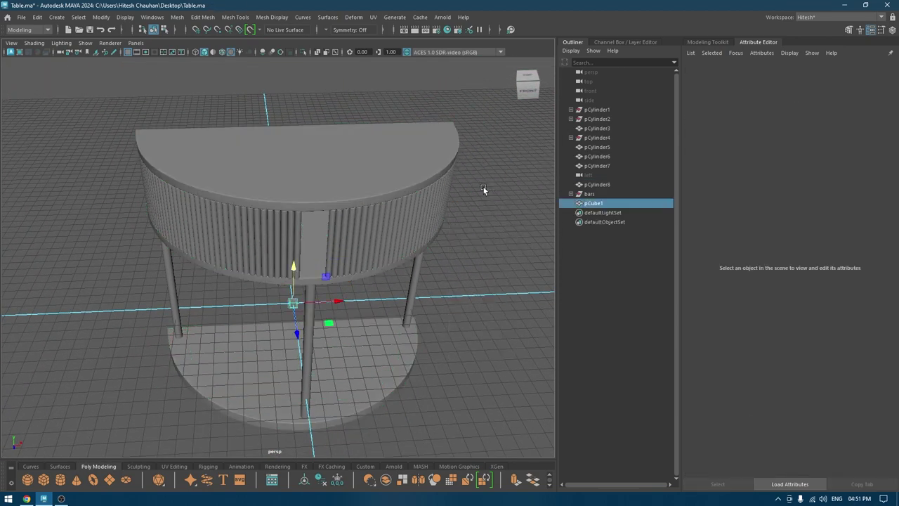
pyautogui.press('space')
pyautogui.moveTo(335, 301); pyautogui.dragTo(336, 323)
pyautogui.scroll(-4, 358, 298)
pyautogui.keyDown('alt'); pyautogui.moveTo(320, 388); pyautogui.dragTo(300, 242, button='middle'); pyautogui.keyUp('alt')
pyautogui.scroll(-1, 294, 332)
pyautogui.moveTo(306, 439); pyautogui.dragTo(314, 258)
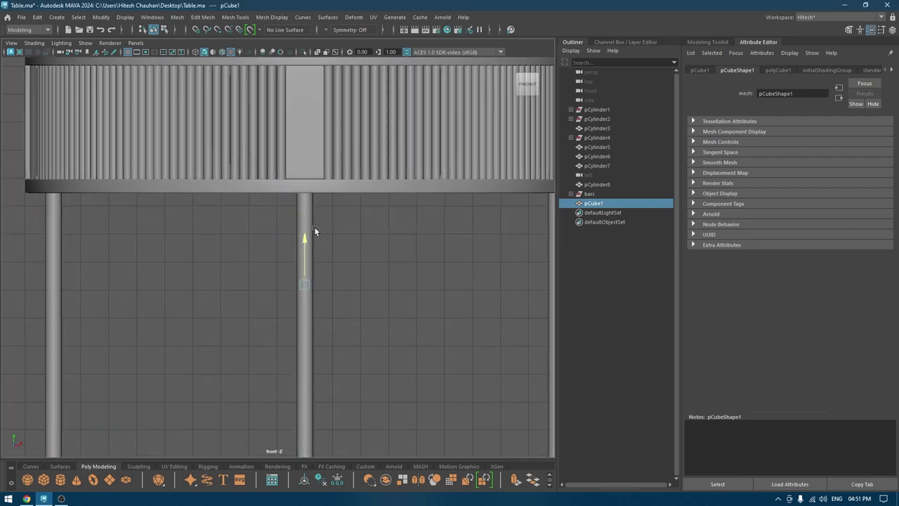
# - Position and scale the cube to match the width of the gap between the bars
pyautogui.keyDown('alt'); pyautogui.moveTo(315, 129); pyautogui.dragTo(315, 195, button='middle'); pyautogui.keyUp('alt')
pyautogui.scroll(3, 382, 317)
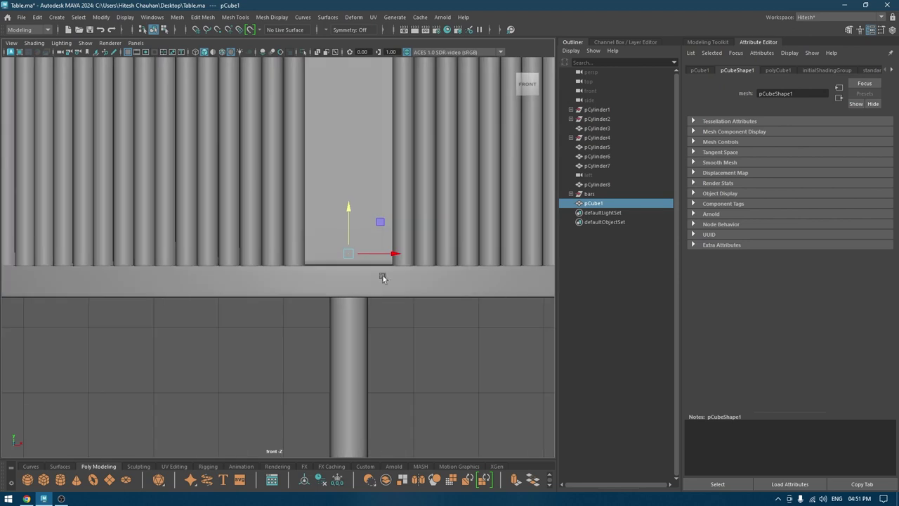
pyautogui.moveTo(350, 252); pyautogui.dragTo(401, 278)
pyautogui.press('-')
pyautogui.moveTo(348, 220); pyautogui.dragTo(350, 175)
pyautogui.keyDown('alt'); pyautogui.moveTo(350, 207); pyautogui.dragTo(351, 300, button='middle'); pyautogui.keyUp('alt')
pyautogui.press('XF86AudioMute')
# - Move the cube's top and bottom vertices so it spans the gap's full height between the two slabs
pyautogui.moveTo(431, 327); pyautogui.dragTo(272, 232)
pyautogui.click(311, 316)
pyautogui.press('F9')
pyautogui.moveTo(438, 334); pyautogui.dragTo(351, 69)
pyautogui.moveTo(256, 302); pyautogui.dragTo(514, 477)
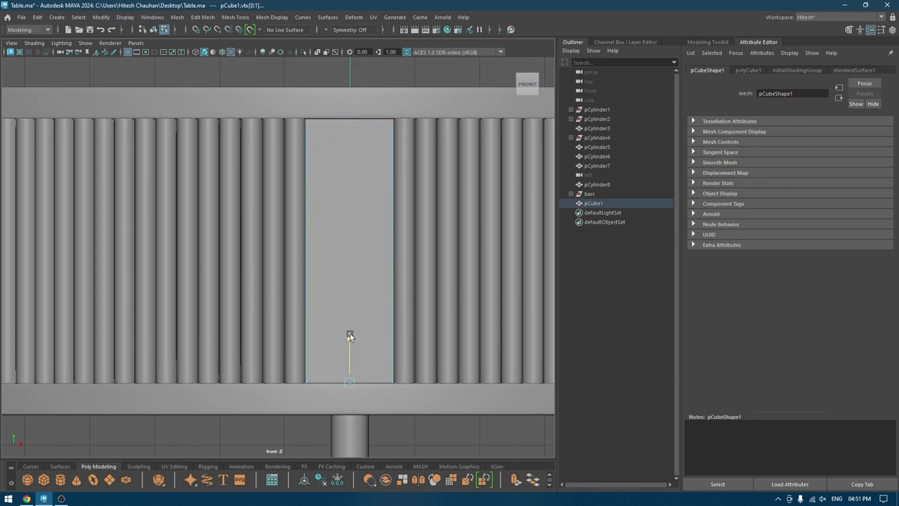
pyautogui.moveTo(350, 336); pyautogui.dragTo(350, 335)
# - Return the cube to object selection and move it in depth into the table's front opening as a panel
pyautogui.press('space')
pyautogui.moveTo(350, 335); pyautogui.dragTo(350, 289)
pyautogui.keyDown('alt'); pyautogui.moveTo(350, 289); pyautogui.dragTo(380, 295); pyautogui.keyUp('alt')
pyautogui.moveTo(273, 75); pyautogui.dragTo(318, 62, button='right')
pyautogui.moveTo(293, 200); pyautogui.dragTo(339, 299)
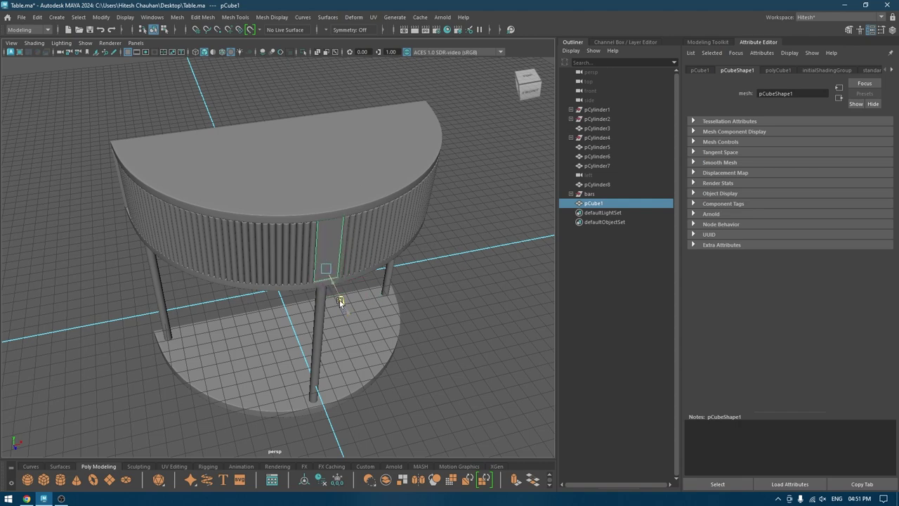
# - Fine-tune the width of the front panel with a slight horizontal scale
pyautogui.click(466, 305)
pyautogui.keyDown('alt'); pyautogui.moveTo(466, 305); pyautogui.dragTo(368, 221); pyautogui.keyUp('alt')
pyautogui.scroll(5, 353, 335)
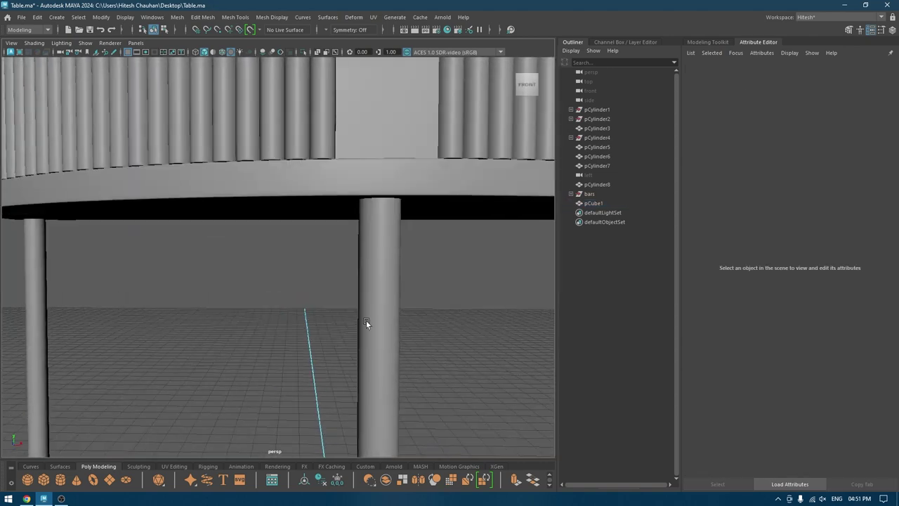
pyautogui.keyDown('alt'); pyautogui.moveTo(385, 236); pyautogui.dragTo(349, 355, button='middle'); pyautogui.keyUp('alt')
pyautogui.keyDown('alt'); pyautogui.moveTo(404, 256); pyautogui.dragTo(364, 306); pyautogui.keyUp('alt')
pyautogui.click(358, 301)
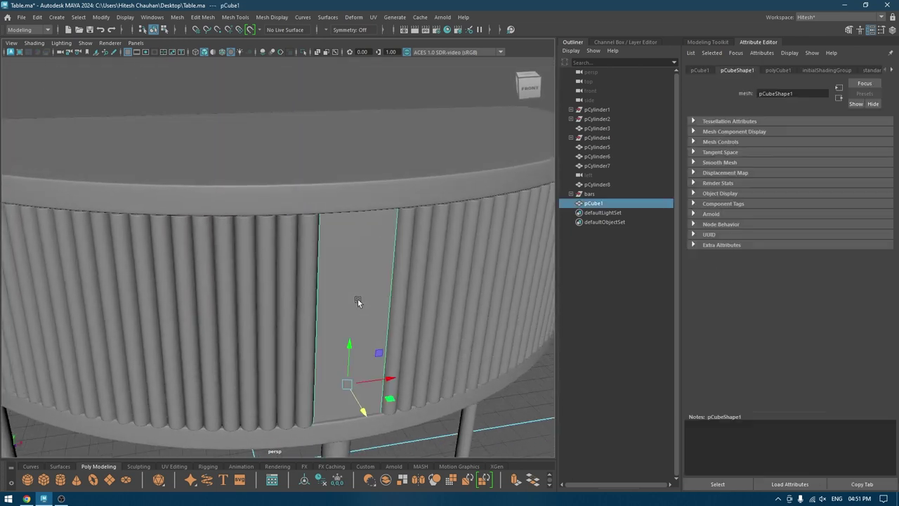
pyautogui.press('r')
pyautogui.moveTo(388, 380); pyautogui.dragTo(390, 381)
# - Bevel the front panel with a fraction of 0.2 and 2 segments, showing wireframe on shaded to check it
pyautogui.hotkey('ctrl', 'b')
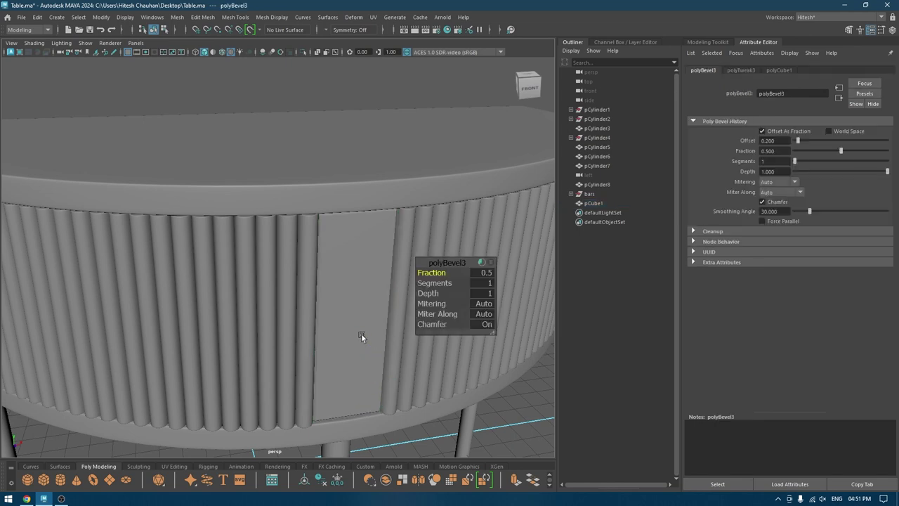
pyautogui.scroll(3, 387, 323)
pyautogui.keyDown('alt'); pyautogui.moveTo(387, 324); pyautogui.dragTo(414, 311); pyautogui.keyUp('alt')
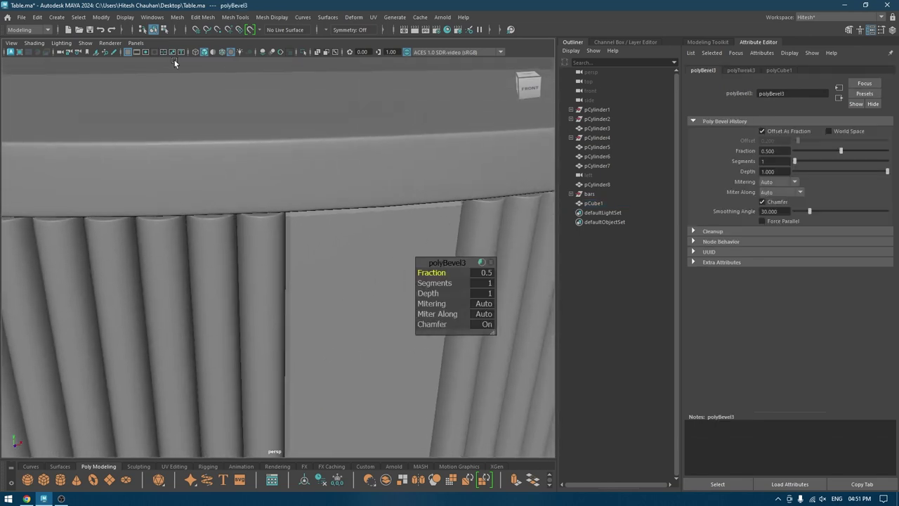
pyautogui.click(219, 52)
pyautogui.moveTo(427, 284)
pyautogui.mouseDown()
pyautogui.moveTo(459, 285)
pyautogui.moveTo(423, 274)
pyautogui.mouseUp()
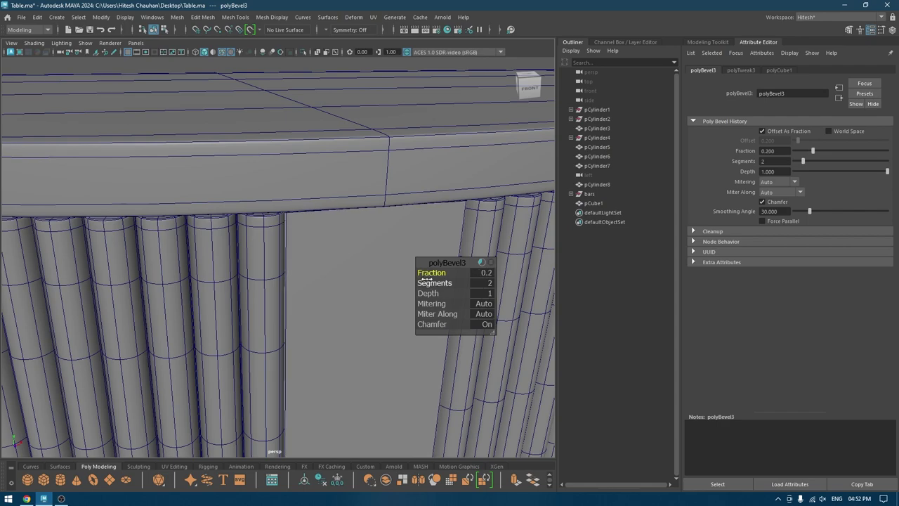
pyautogui.press('q')
# - Return to object selection and turn off the wireframe overlay on the shaded table
pyautogui.moveTo(371, 256); pyautogui.dragTo(419, 215, button='right')
pyautogui.scroll(-3, 391, 257)
pyautogui.keyDown('alt'); pyautogui.moveTo(390, 257); pyautogui.dragTo(386, 279); pyautogui.keyUp('alt')
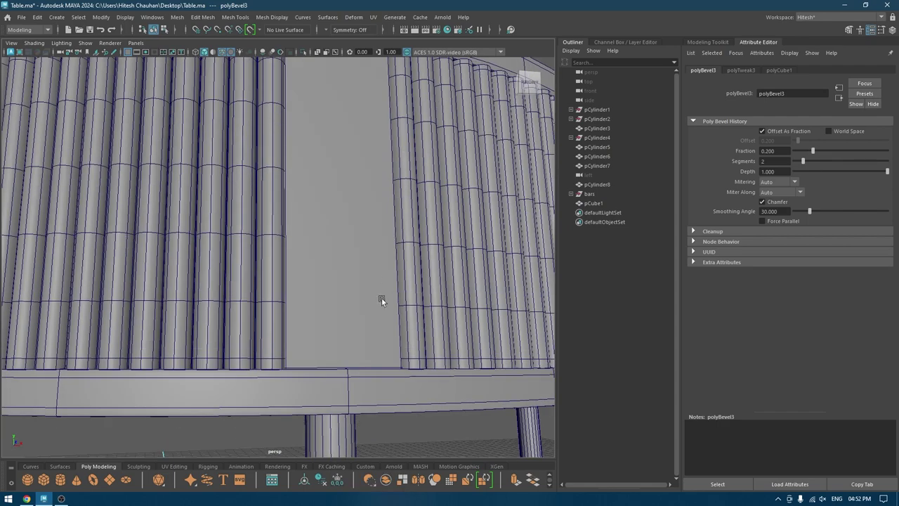
pyautogui.scroll(-10, 387, 282)
pyautogui.click(223, 53)
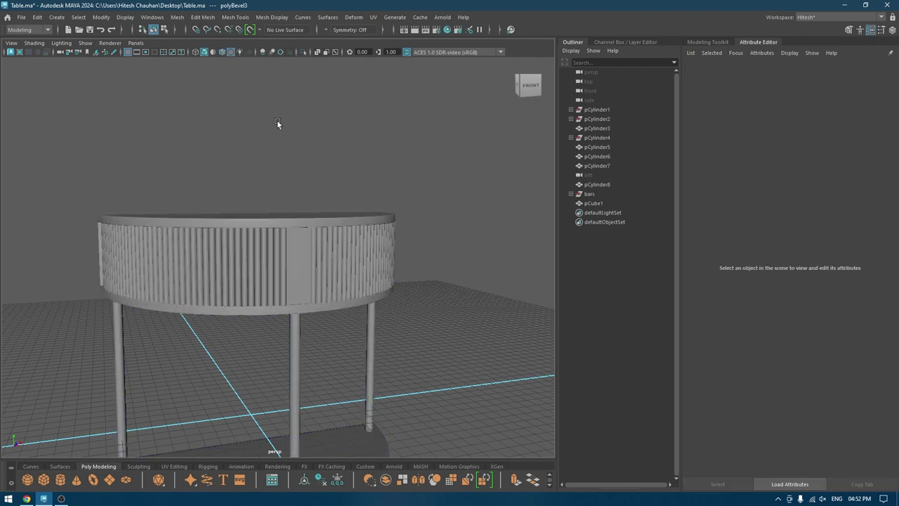
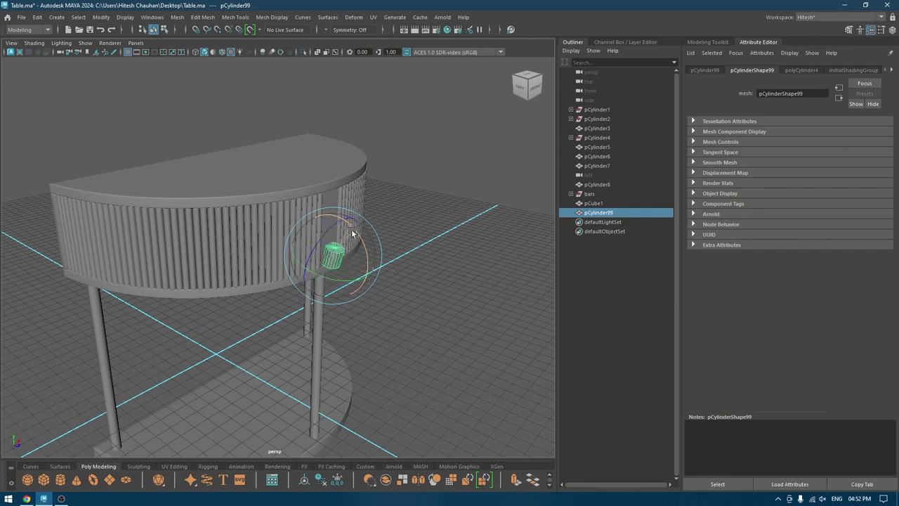
# - Move the sideways-turned cylinder in front of the bars beside the central panel
pyautogui.press('w')
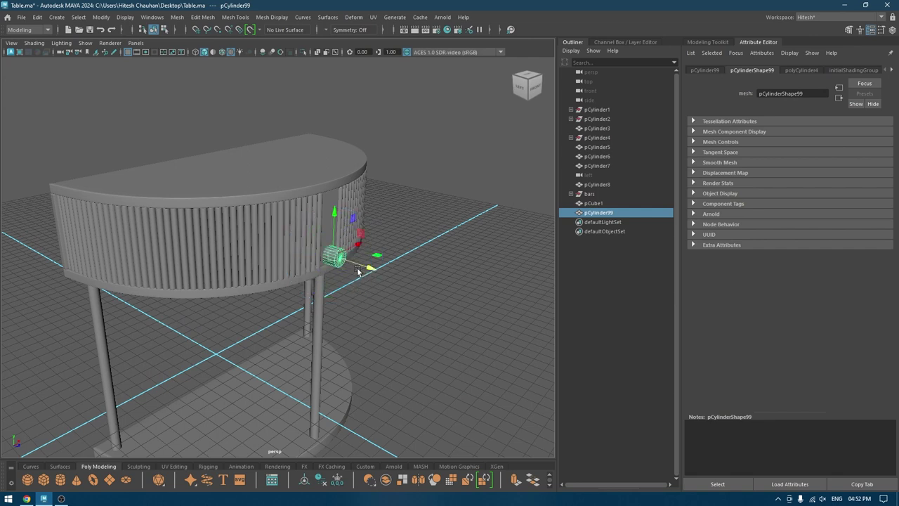
pyautogui.moveTo(336, 226); pyautogui.dragTo(346, 246)
pyautogui.press('space')
pyautogui.scroll(5, 347, 247)
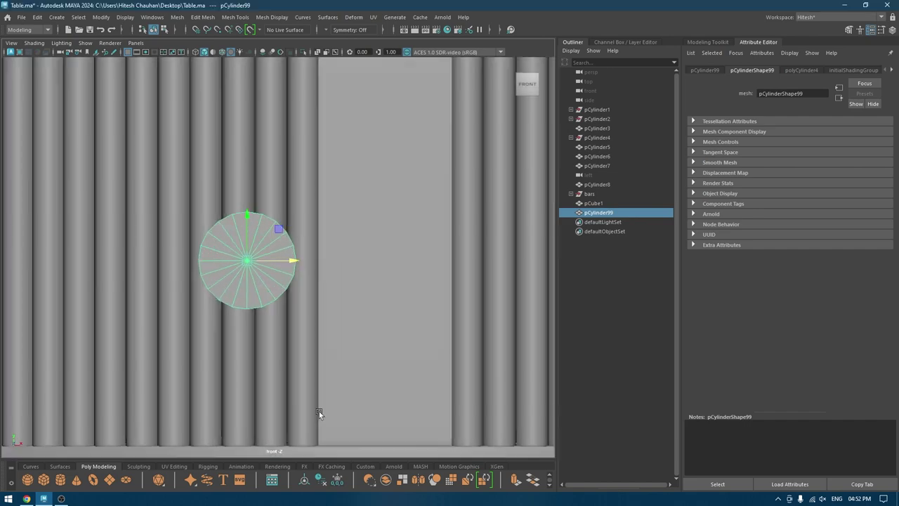
# - Set the cylinder's radius to 0.47 and its axis subdivisions to 8
pyautogui.press('w')
pyautogui.press('t')
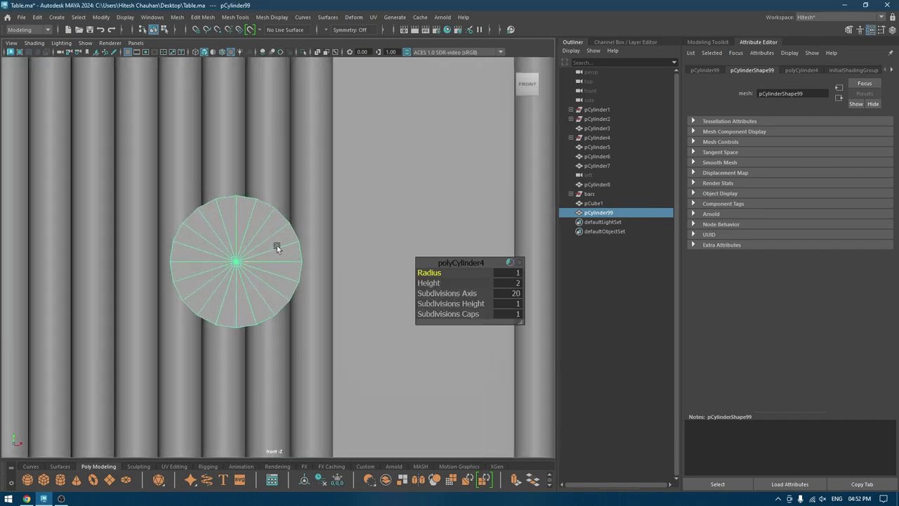
pyautogui.press('w')
pyautogui.press('r')
pyautogui.moveTo(277, 246); pyautogui.dragTo(220, 248)
pyautogui.press('t')
pyautogui.moveTo(419, 272); pyautogui.dragTo(392, 274)
pyautogui.click(516, 293)
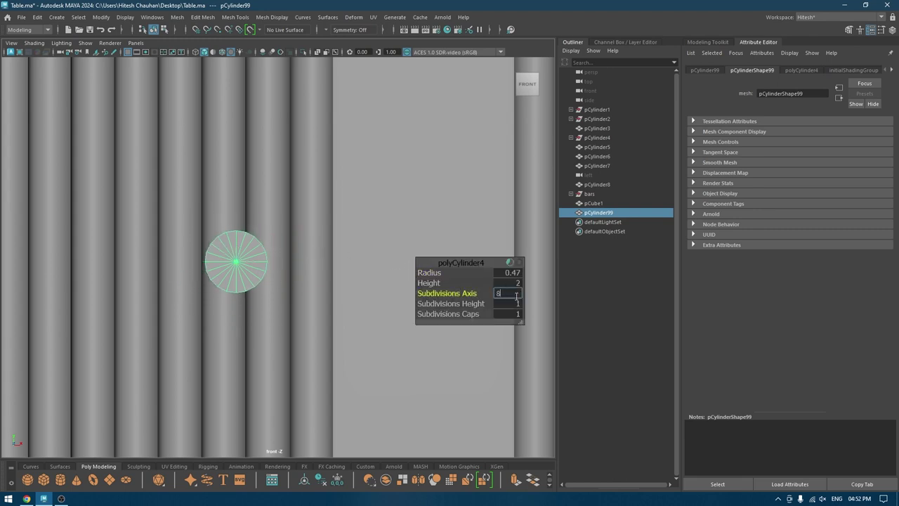
pyautogui.press('Return')
pyautogui.click(460, 263)
pyautogui.press('w')
# - Shorten the cylinder along its length and pull it clear in front of the bars
pyautogui.press('space')
pyautogui.moveTo(460, 261); pyautogui.dragTo(460, 211)
pyautogui.press('f')
pyautogui.scroll(4, 343, 299)
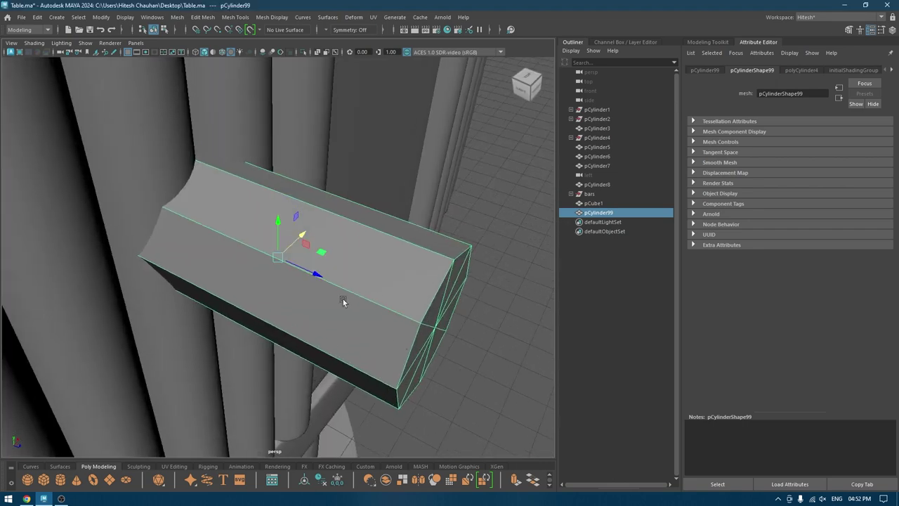
pyautogui.press('r')
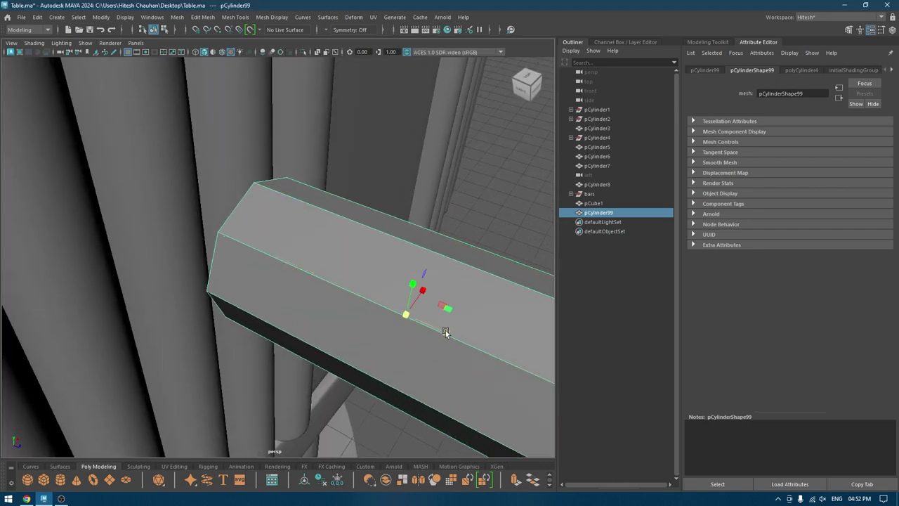
pyautogui.moveTo(446, 332); pyautogui.dragTo(439, 243)
pyautogui.press('w')
pyautogui.press('r')
pyautogui.press('w')
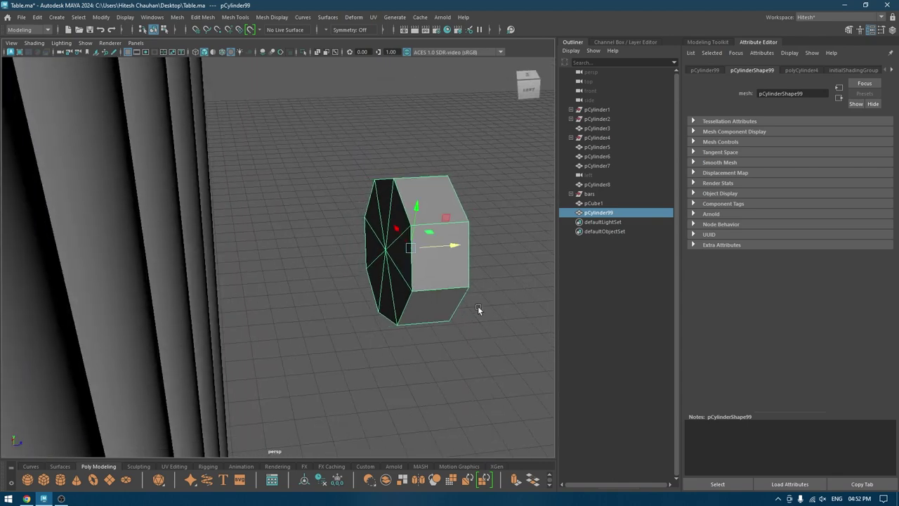
# - Extrude the cap faces on the cylinder's bar-facing end backwards and scale them in to form a tapered shoulder
pyautogui.keyDown('alt'); pyautogui.moveTo(477, 306); pyautogui.dragTo(345, 258); pyautogui.keyUp('alt')
pyautogui.press('w')
pyautogui.moveTo(415, 190); pyautogui.dragTo(419, 224, button='right')
pyautogui.moveTo(419, 224)
pyautogui.keyDown('alt'); pyautogui.mouseDown()
pyautogui.moveTo(376, 226)
pyautogui.moveTo(372, 253)
pyautogui.moveTo(340, 230)
pyautogui.moveTo(341, 259)
pyautogui.moveTo(344, 246)
pyautogui.mouseUp(); pyautogui.keyUp('alt')
pyautogui.scroll(4, 372, 255)
pyautogui.press('Tab')
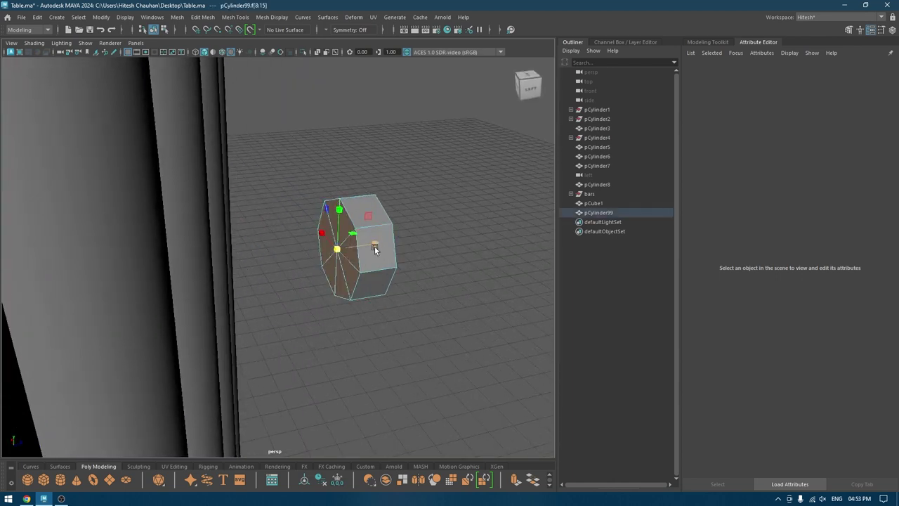
pyautogui.hotkey('ctrl', 'e')
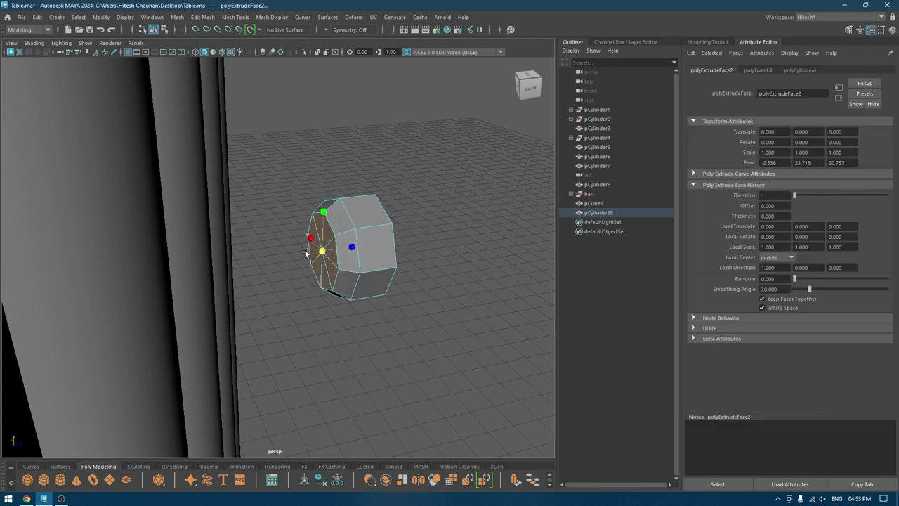
# - Extrude the same cap faces again straight back into a short neck and return to object selection
pyautogui.press('w')
pyautogui.moveTo(361, 250); pyautogui.dragTo(351, 250)
pyautogui.hotkey('ctrl', 'e')
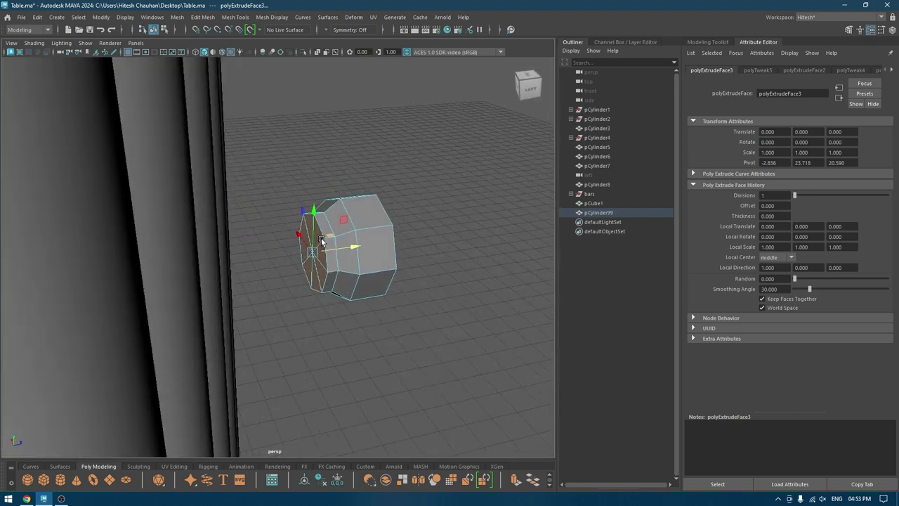
pyautogui.moveTo(334, 224); pyautogui.dragTo(395, 177, button='right')
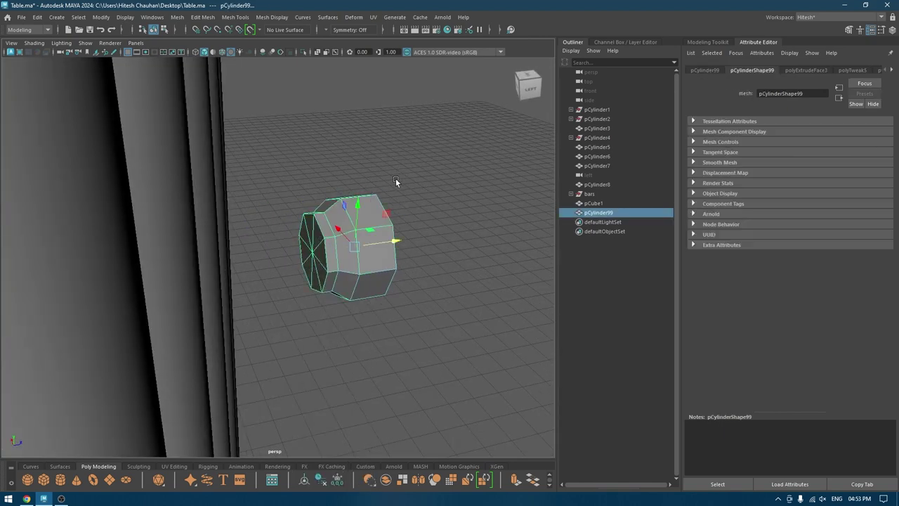
# - Show only the knob and delete every other spoke edge on its neck-end cap
pyautogui.hotkey('alt', 'h')
pyautogui.press('f')
pyautogui.moveTo(301, 221); pyautogui.dragTo(264, 215, button='right')
pyautogui.keyDown('shift'); pyautogui.click(253, 327); pyautogui.keyUp('shift')
pyautogui.keyDown('shift'); pyautogui.click(229, 287); pyautogui.keyUp('shift')
pyautogui.keyDown('alt'); pyautogui.moveTo(356, 265); pyautogui.dragTo(163, 267); pyautogui.keyUp('alt')
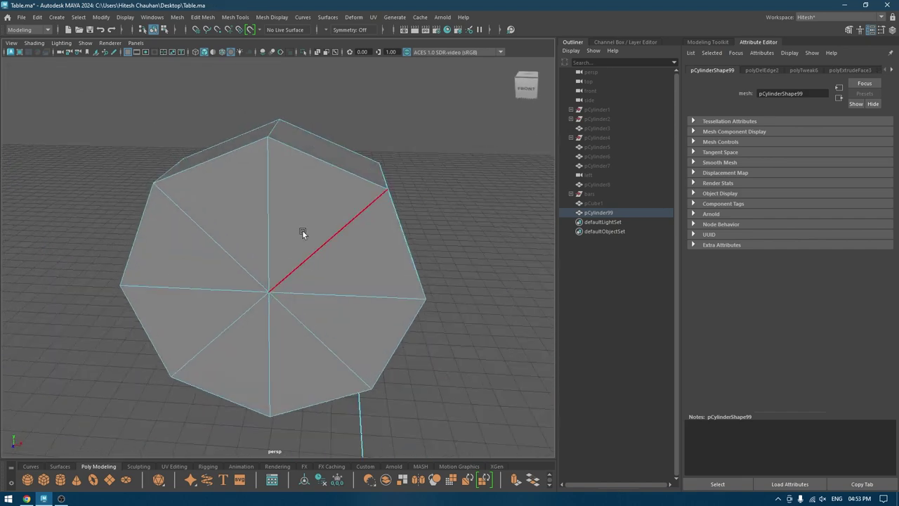
# - Delete the vertical and horizontal spoke edges on the knob's front cap, keeping the diagonal ones
pyautogui.click(272, 219)
pyautogui.keyDown('shift'); pyautogui.click(342, 288); pyautogui.keyUp('shift')
pyautogui.keyDown('shift'); pyautogui.click(272, 333); pyautogui.keyUp('shift')
pyautogui.keyDown('shift'); pyautogui.click(228, 289); pyautogui.keyUp('shift')
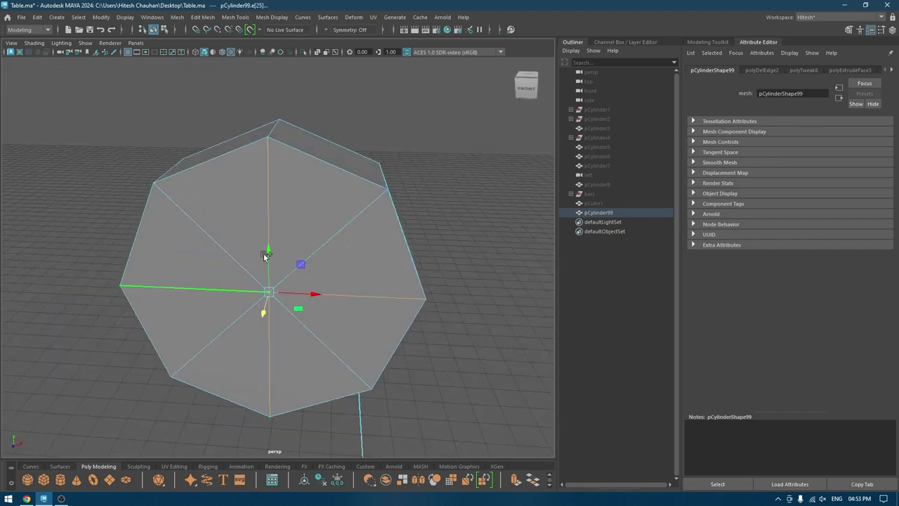
pyautogui.keyDown('shift'); pyautogui.moveTo(315, 227); pyautogui.dragTo(208, 269, button='right'); pyautogui.keyUp('shift')
# - Bevel the front rim, shoulder and neck edge loops of the knob with a fraction of 0.14 and 2 segments
pyautogui.keyDown('alt'); pyautogui.moveTo(290, 242); pyautogui.dragTo(313, 213); pyautogui.keyUp('alt')
pyautogui.moveTo(313, 212); pyautogui.dragTo(314, 213, button='right')
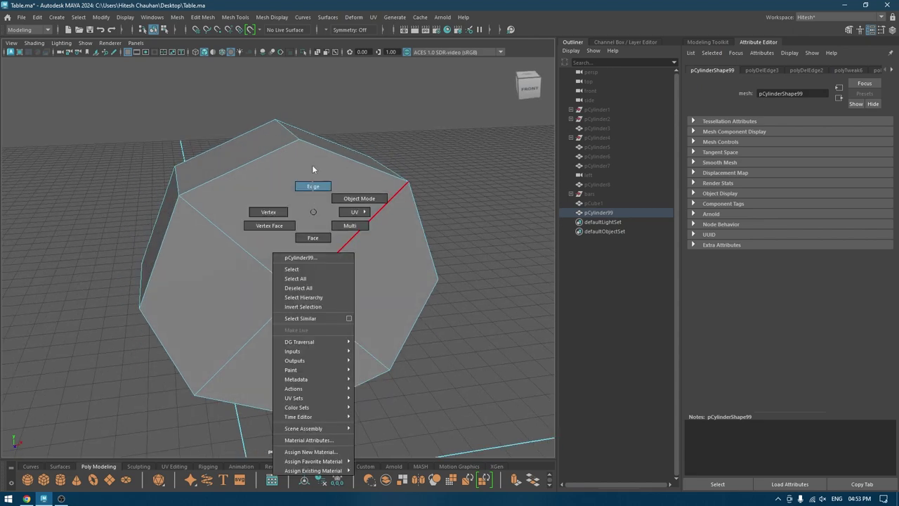
pyautogui.moveTo(313, 168); pyautogui.dragTo(312, 165, button='right')
pyautogui.click(281, 152)
pyautogui.keyDown('shift'); pyautogui.click(328, 155); pyautogui.keyUp('shift')
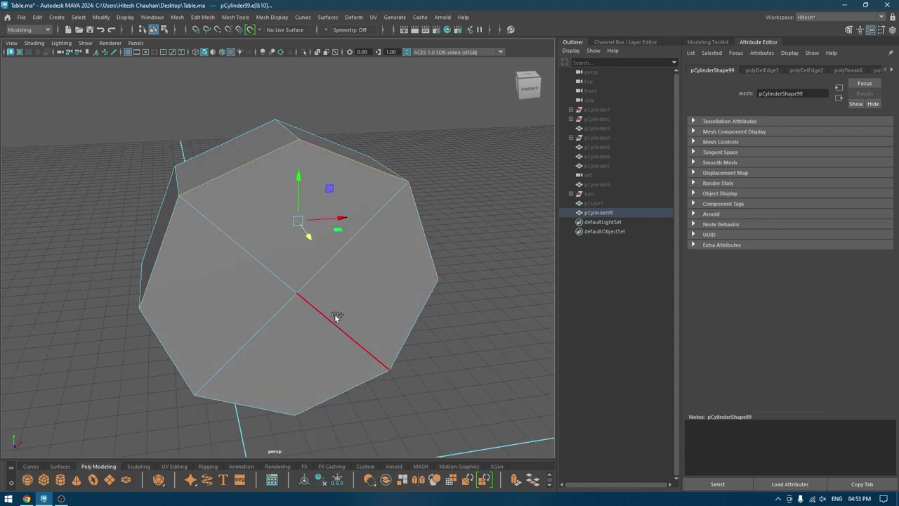
pyautogui.keyDown('shift'); pyautogui.click(320, 374); pyautogui.keyUp('shift')
pyautogui.keyDown('alt'); pyautogui.moveTo(181, 356); pyautogui.dragTo(322, 340); pyautogui.keyUp('alt')
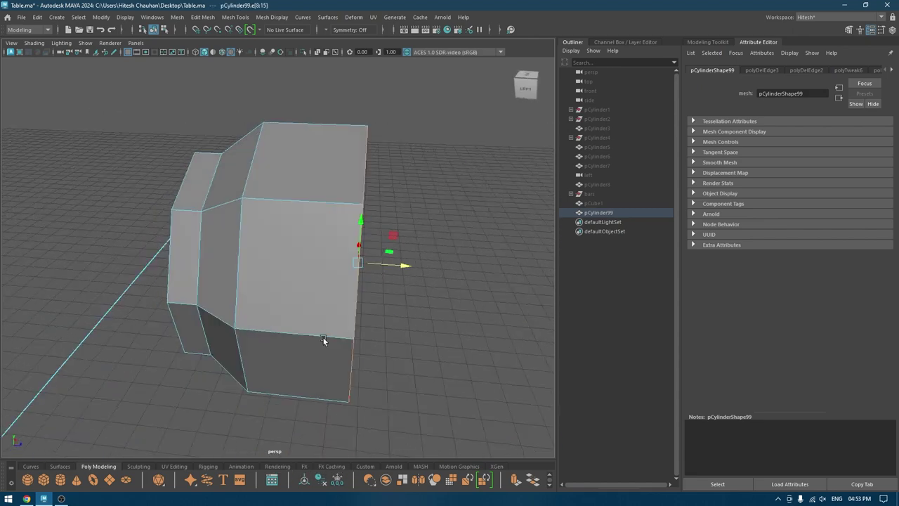
pyautogui.keyDown('shift'); pyautogui.click(271, 262); pyautogui.keyUp('shift')
pyautogui.keyDown('alt'); pyautogui.moveTo(271, 262); pyautogui.dragTo(304, 293); pyautogui.keyUp('alt')
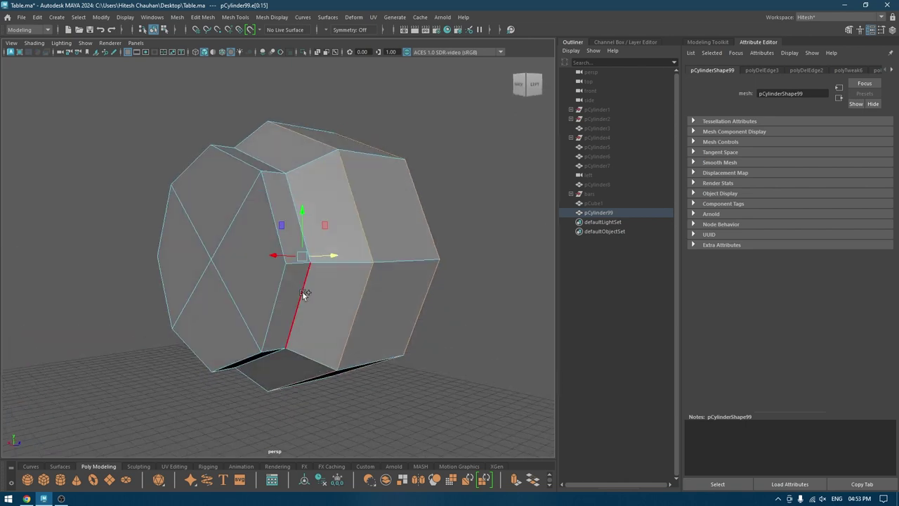
pyautogui.keyDown('shift'); pyautogui.doubleClick(303, 293); pyautogui.keyUp('shift')
pyautogui.keyDown('shift'); pyautogui.doubleClick(270, 307); pyautogui.keyUp('shift')
pyautogui.keyDown('shift'); pyautogui.click(268, 198); pyautogui.keyUp('shift')
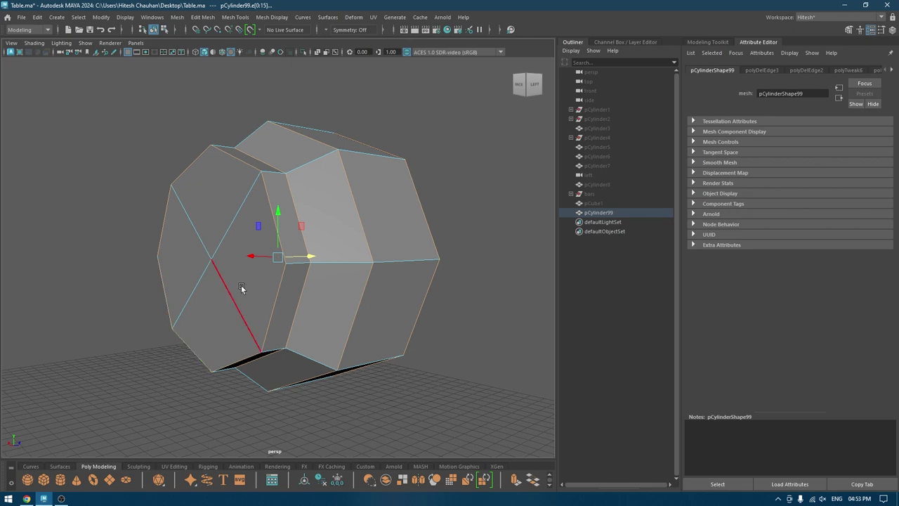
pyautogui.hotkey('ctrl', 'b')
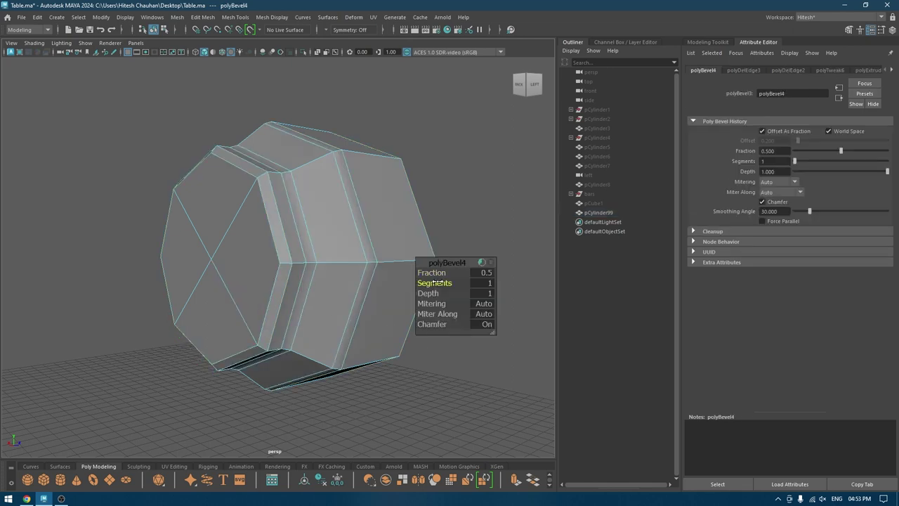
pyautogui.moveTo(434, 283); pyautogui.dragTo(418, 272)
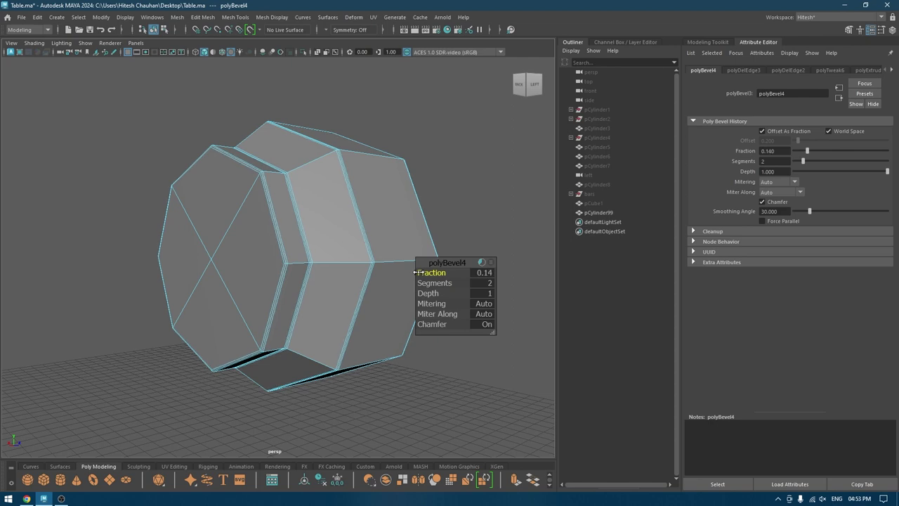
# - Switch the knob to smooth preview and bring the rest of the table back into view
pyautogui.moveTo(285, 217); pyautogui.dragTo(327, 206, button='right')
pyautogui.press('3')
pyautogui.click(467, 224)
pyautogui.keyDown('alt'); pyautogui.moveTo(467, 224); pyautogui.dragTo(319, 359); pyautogui.keyUp('alt')
pyautogui.scroll(-4, 313, 292)
pyautogui.click(313, 292)
pyautogui.hotkey('ctrl', '1')
pyautogui.scroll(-5, 312, 292)
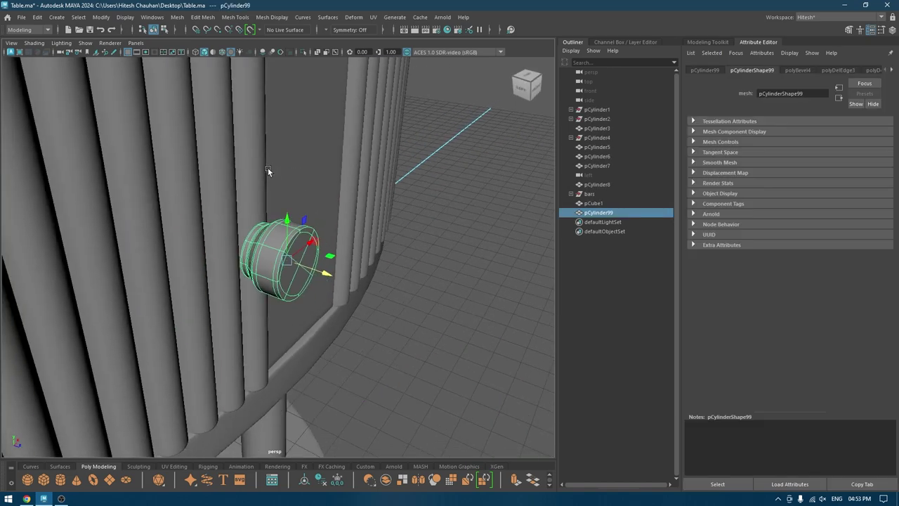
# - Push the knob back against the bars and rotate it to Rotate Y -7.085 to follow the curved front
pyautogui.keyDown('alt'); pyautogui.moveTo(269, 170); pyautogui.dragTo(306, 175); pyautogui.keyUp('alt')
pyautogui.moveTo(329, 272); pyautogui.dragTo(261, 253)
pyautogui.press('e')
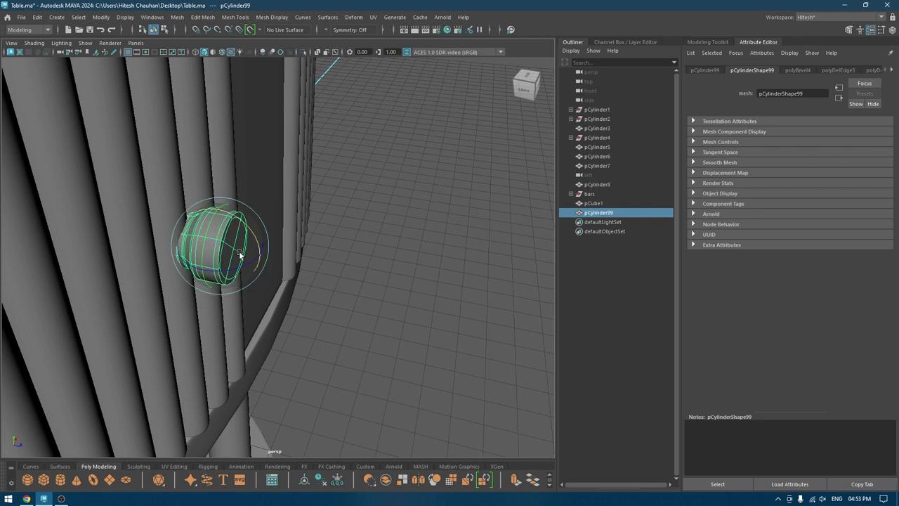
pyautogui.keyDown('ctrl'); pyautogui.keyDown('shift'); pyautogui.moveTo(235, 243); pyautogui.dragTo(266, 257, button='right'); pyautogui.keyUp('shift'); pyautogui.keyUp('ctrl')
pyautogui.moveTo(238, 270); pyautogui.dragTo(254, 257)
pyautogui.press('w')
pyautogui.click(443, 250)
# - In the front view, move the knob's pivot horizontally to the table's centreline with grid snapping
pyautogui.keyDown('alt'); pyautogui.moveTo(444, 250); pyautogui.dragTo(264, 106); pyautogui.keyUp('alt')
pyautogui.keyDown('alt'); pyautogui.moveTo(264, 105); pyautogui.dragTo(222, 134, button='right'); pyautogui.keyUp('alt')
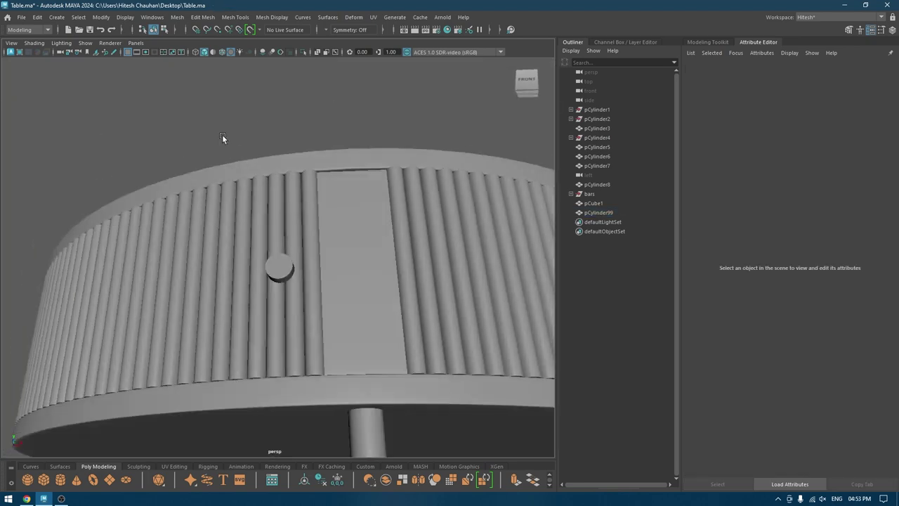
pyautogui.press('space')
pyautogui.moveTo(279, 209); pyautogui.dragTo(279, 237)
pyautogui.keyDown('alt'); pyautogui.moveTo(311, 287); pyautogui.dragTo(287, 343, button='right'); pyautogui.keyUp('alt')
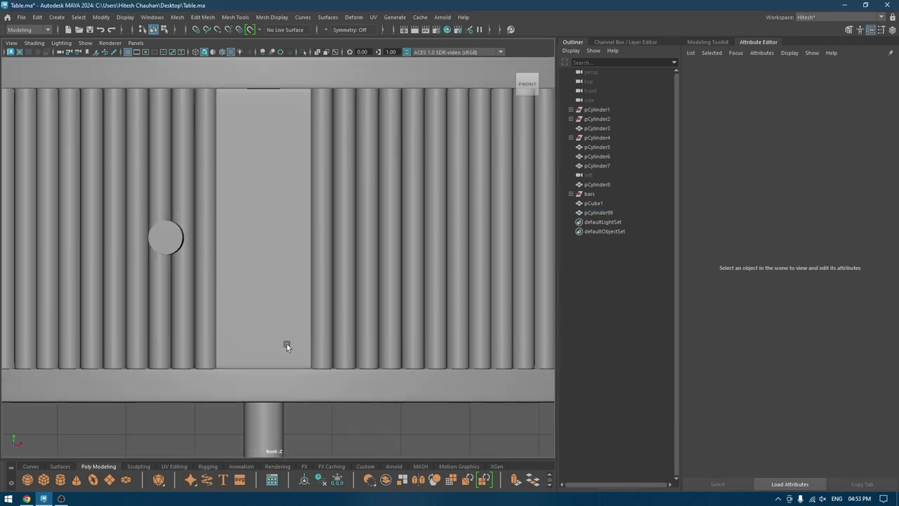
pyautogui.click(165, 240)
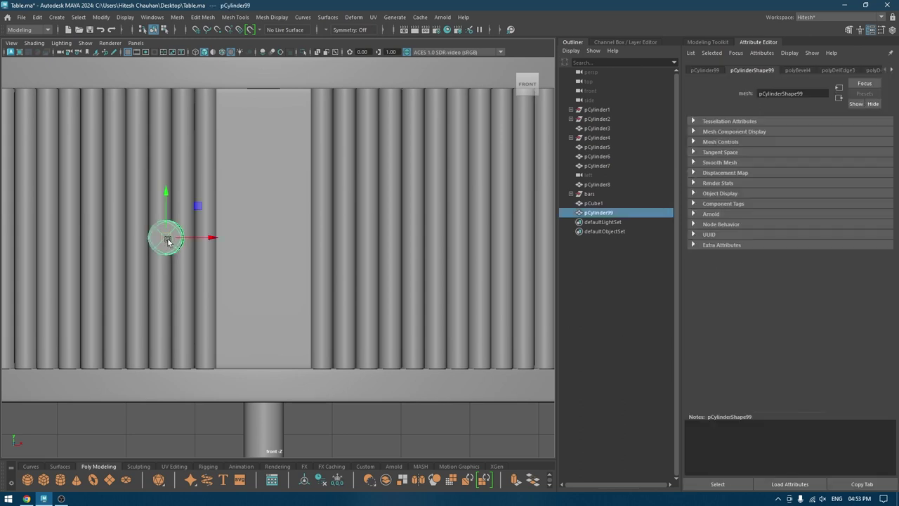
pyautogui.press('4')
pyautogui.press('d')
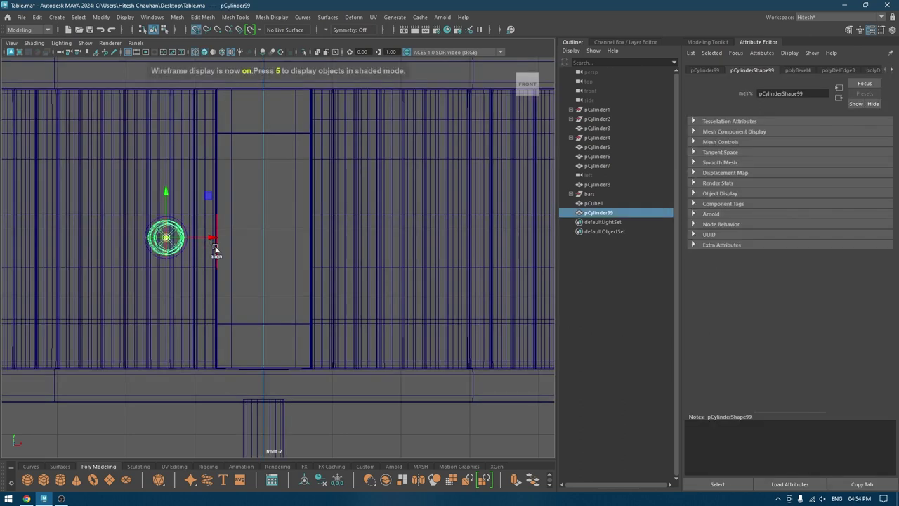
pyautogui.press('x')
pyautogui.moveTo(212, 237); pyautogui.dragTo(264, 244)
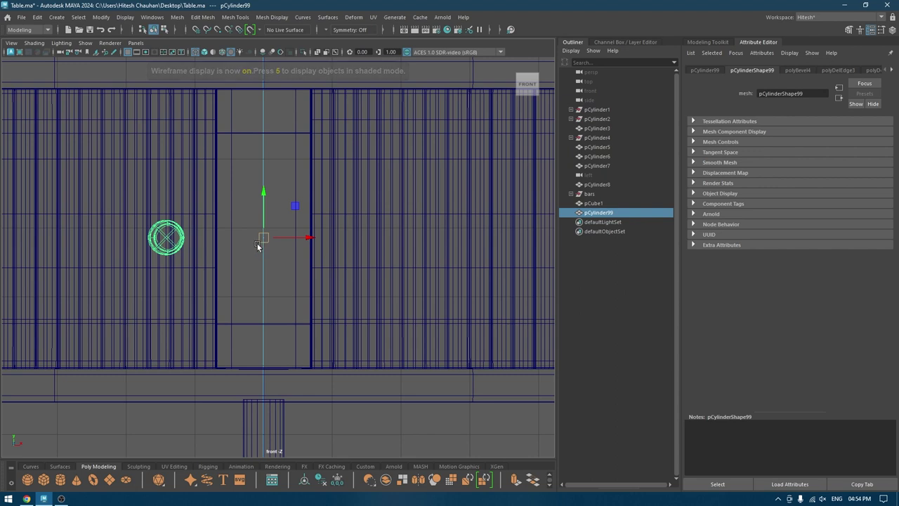
# - Duplicate the knob and mirror the copy across the central panel with a Scale X of -1.182
pyautogui.hotkey('ctrl', 'd')
pyautogui.click(651, 42)
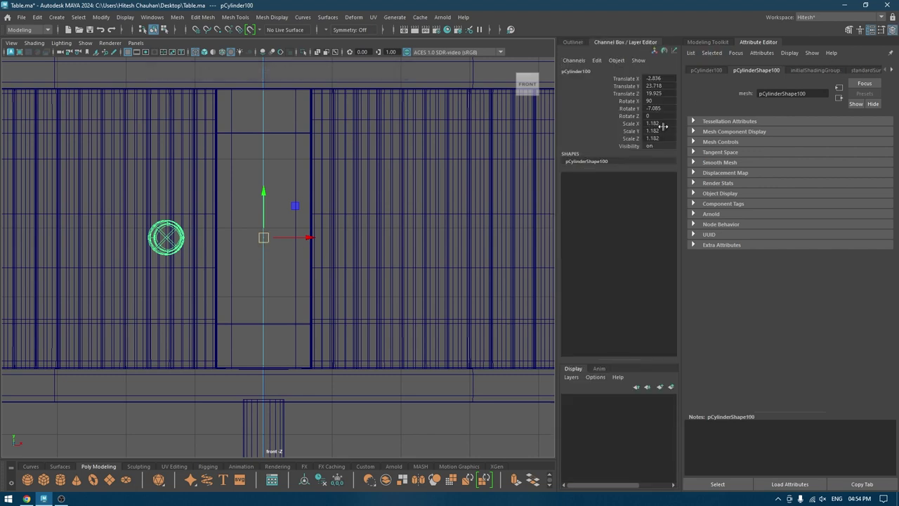
pyautogui.doubleClick(660, 123)
pyautogui.press('Return')
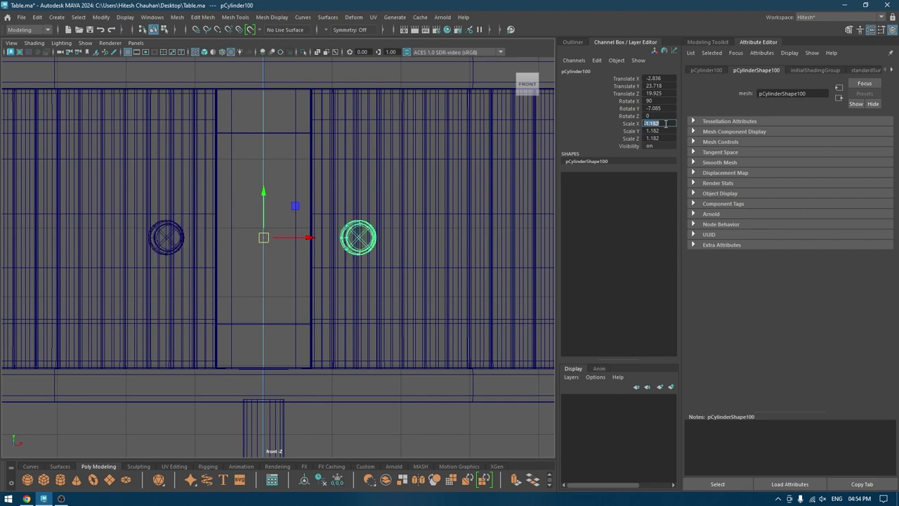
pyautogui.press('Return')
# - Restore shaded display in the perspective view and delete the mirrored knob copy
pyautogui.press('space')
pyautogui.moveTo(365, 208); pyautogui.dragTo(358, 129)
pyautogui.keyDown('alt'); pyautogui.moveTo(359, 243); pyautogui.dragTo(357, 207); pyautogui.keyUp('alt')
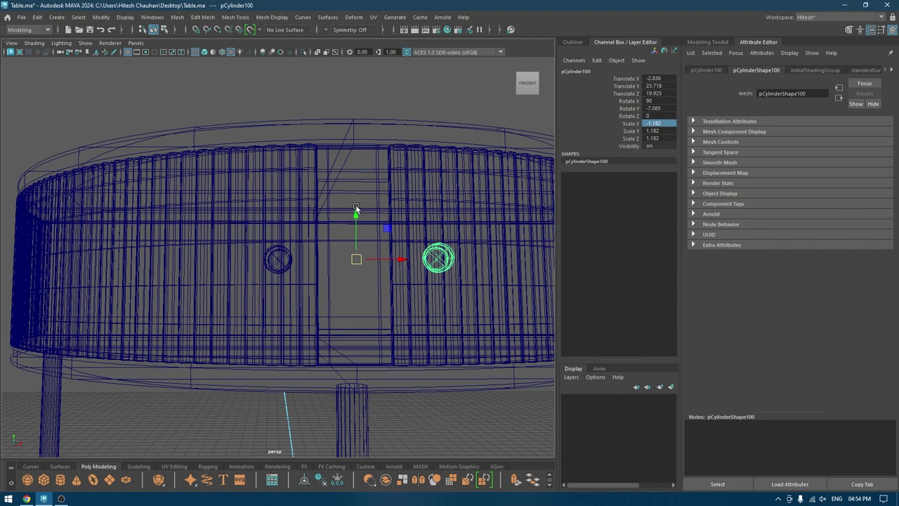
pyautogui.press('6')
pyautogui.moveTo(343, 93); pyautogui.dragTo(401, 80, button='right')
pyautogui.click(403, 92)
pyautogui.keyDown('alt'); pyautogui.moveTo(408, 143); pyautogui.dragTo(460, 196); pyautogui.keyUp('alt')
pyautogui.keyDown('alt'); pyautogui.moveTo(459, 197); pyautogui.dragTo(459, 347, button='right'); pyautogui.keyUp('alt')
pyautogui.keyDown('alt'); pyautogui.moveTo(459, 346); pyautogui.dragTo(250, 231); pyautogui.keyUp('alt')
pyautogui.click(239, 231)
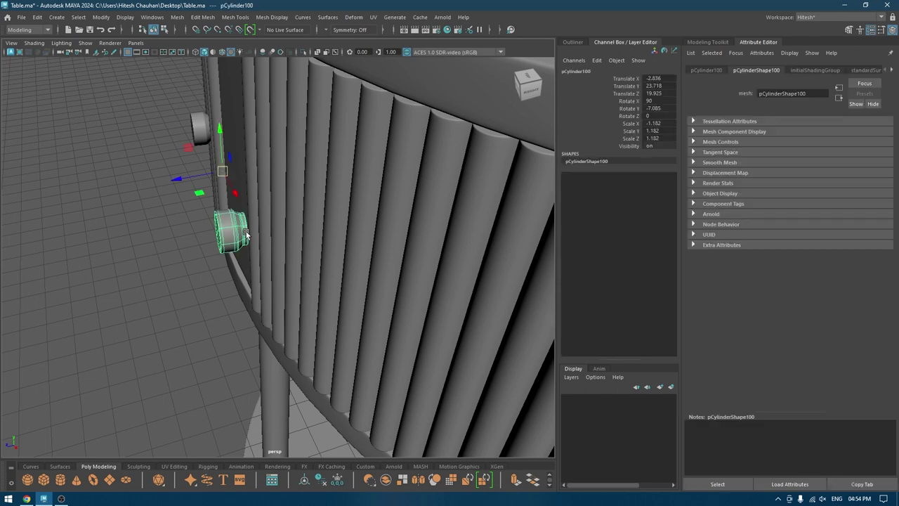
pyautogui.press('Delete')
# - Duplicate the original knob in the front view and move the copy across the central panel to Translate X 2.69
pyautogui.click(198, 137)
pyautogui.press('space')
pyautogui.moveTo(199, 136); pyautogui.dragTo(201, 149)
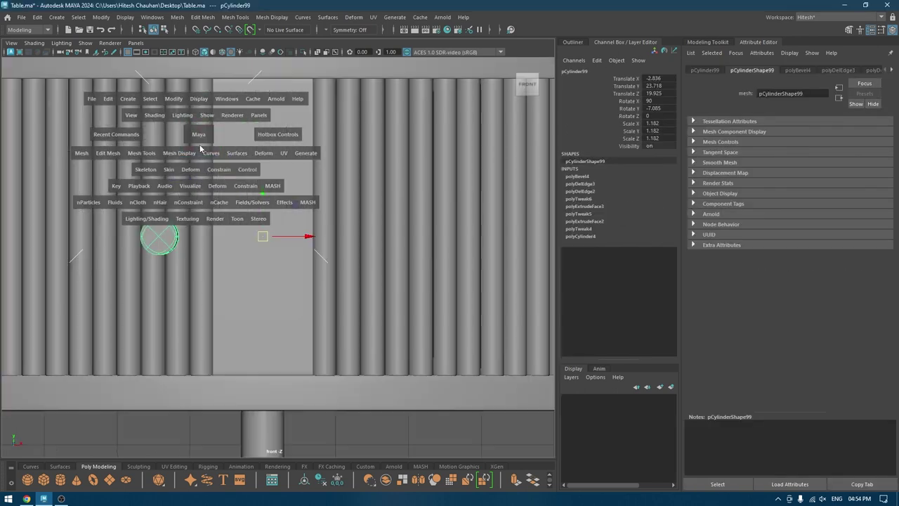
pyautogui.press('e')
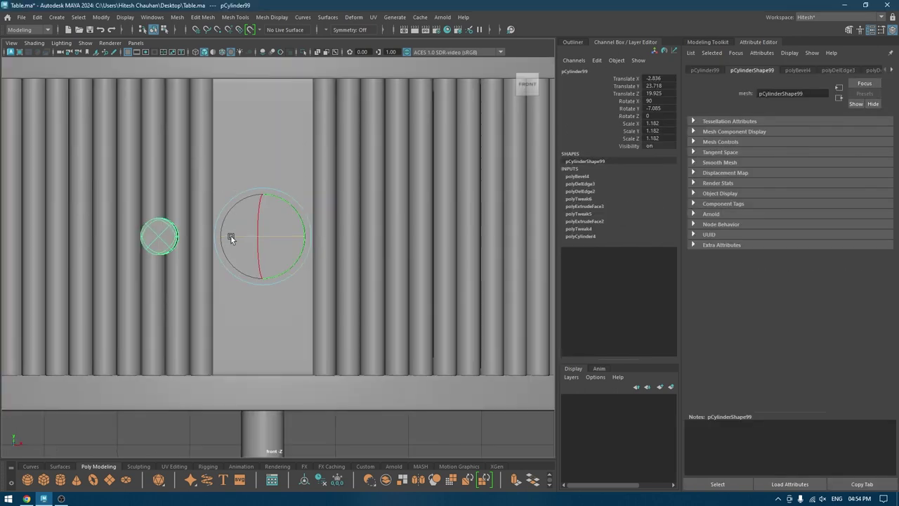
pyautogui.press('w')
pyautogui.press('e')
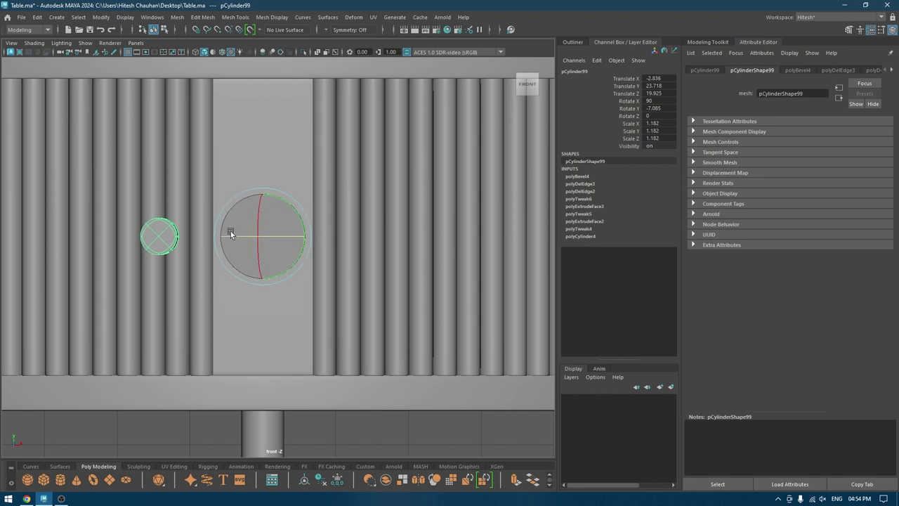
pyautogui.rightClick(231, 236)
pyautogui.press('w')
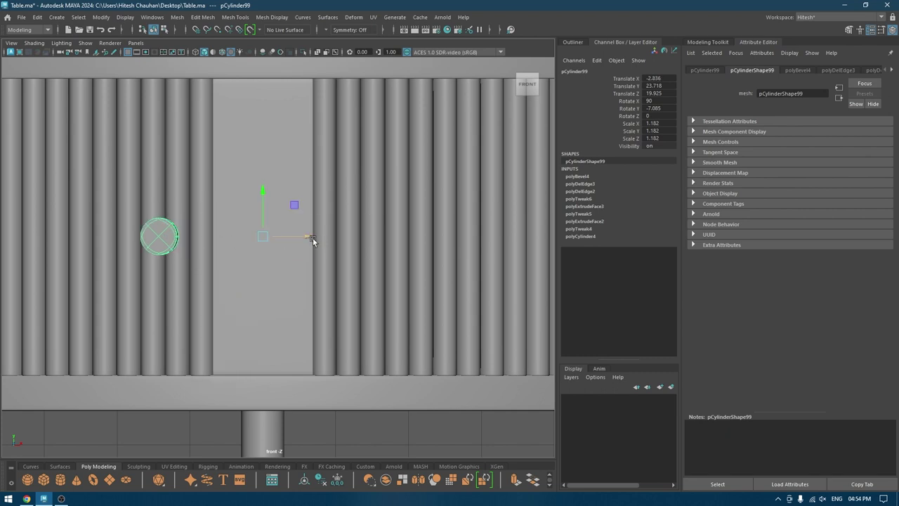
pyautogui.hotkey('ctrl', 'd')
pyautogui.press('e')
pyautogui.press('w')
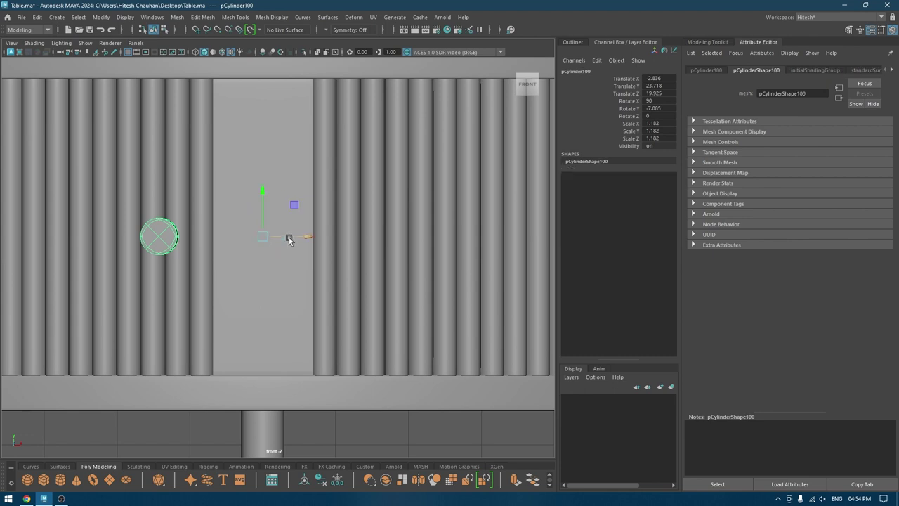
pyautogui.moveTo(291, 238); pyautogui.dragTo(490, 271)
# - Frame the copied knob in the perspective view and centre its pivot on its own geometry
pyautogui.press('e')
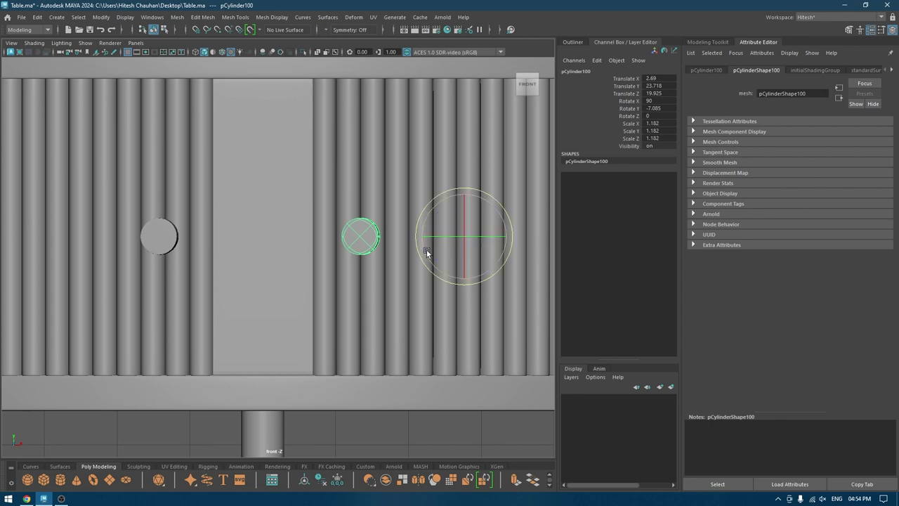
pyautogui.press('space')
pyautogui.moveTo(425, 236); pyautogui.dragTo(417, 197)
pyautogui.press('f')
pyautogui.press('space')
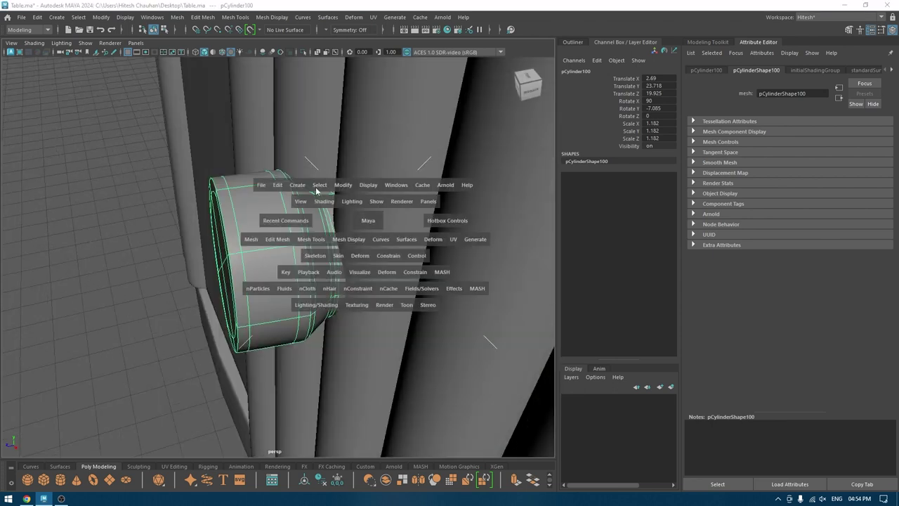
pyautogui.click(344, 187)
pyautogui.click(362, 256)
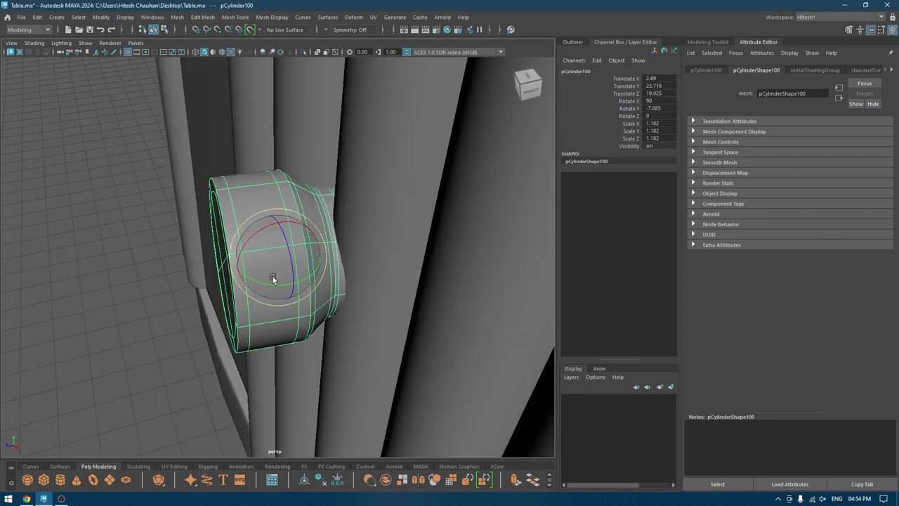
# - Rotate the copied knob to a Rotate Y of 5.267 so it faces out along the curved bars
pyautogui.moveTo(273, 278); pyautogui.dragTo(416, 294)
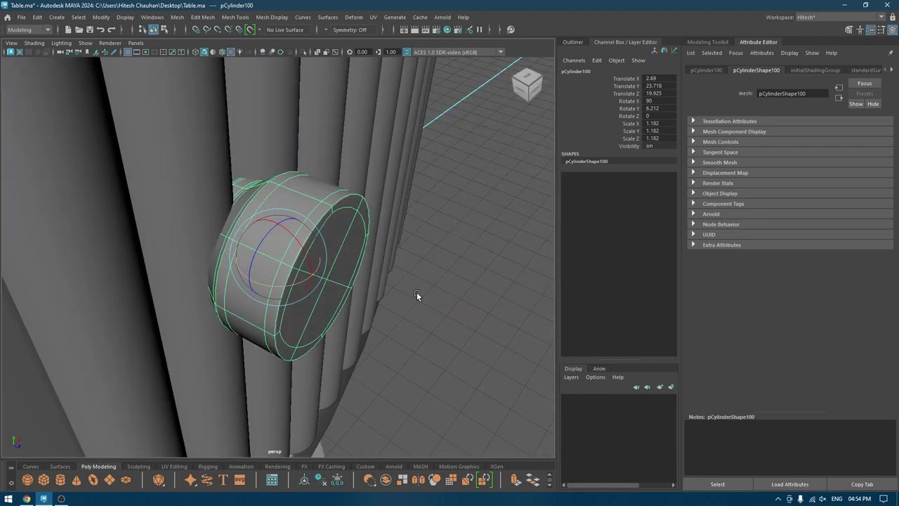
pyautogui.click(504, 273)
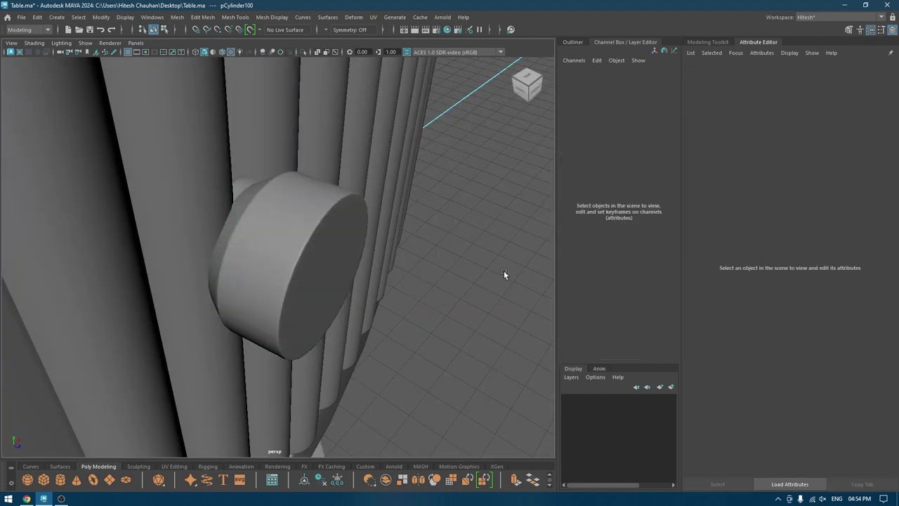
pyautogui.keyDown('alt'); pyautogui.moveTo(503, 273); pyautogui.dragTo(291, 251); pyautogui.keyUp('alt')
pyautogui.click(279, 264)
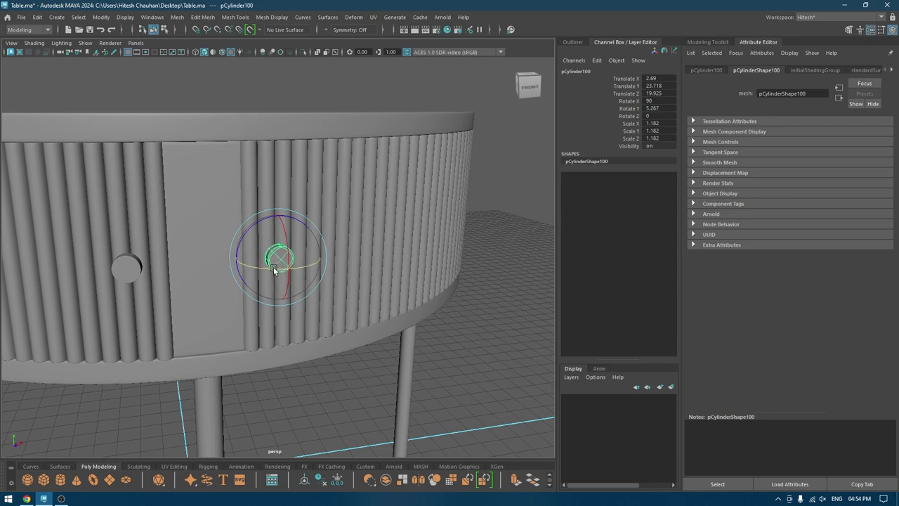
# - Clear the selection and examine the two knobs and the whole table in the perspective view
pyautogui.press('w')
pyautogui.click(487, 321)
pyautogui.keyDown('alt'); pyautogui.moveTo(487, 321); pyautogui.dragTo(368, 159, button='right'); pyautogui.keyUp('alt')
pyautogui.keyDown('alt'); pyautogui.moveTo(368, 159); pyautogui.dragTo(392, 215); pyautogui.keyUp('alt')
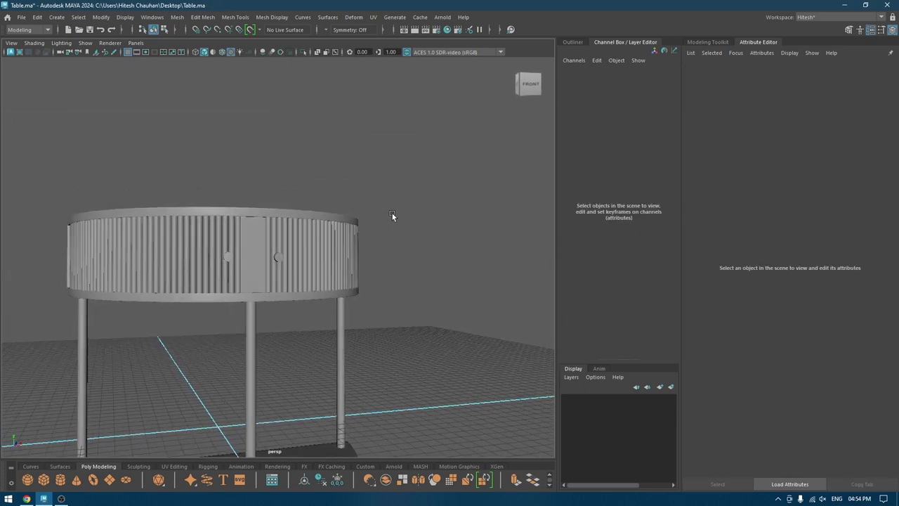
pyautogui.keyDown('alt'); pyautogui.moveTo(392, 212); pyautogui.dragTo(467, 152, button='middle'); pyautogui.keyUp('alt')
pyautogui.keyDown('alt'); pyautogui.moveTo(467, 152); pyautogui.dragTo(372, 212, button='right'); pyautogui.keyUp('alt')
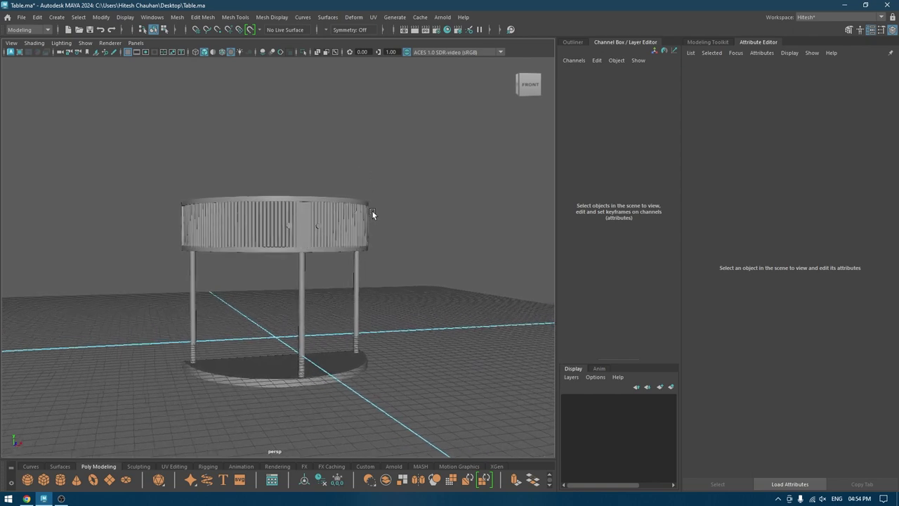
pyautogui.keyDown('alt'); pyautogui.moveTo(373, 212); pyautogui.dragTo(372, 208); pyautogui.keyUp('alt')
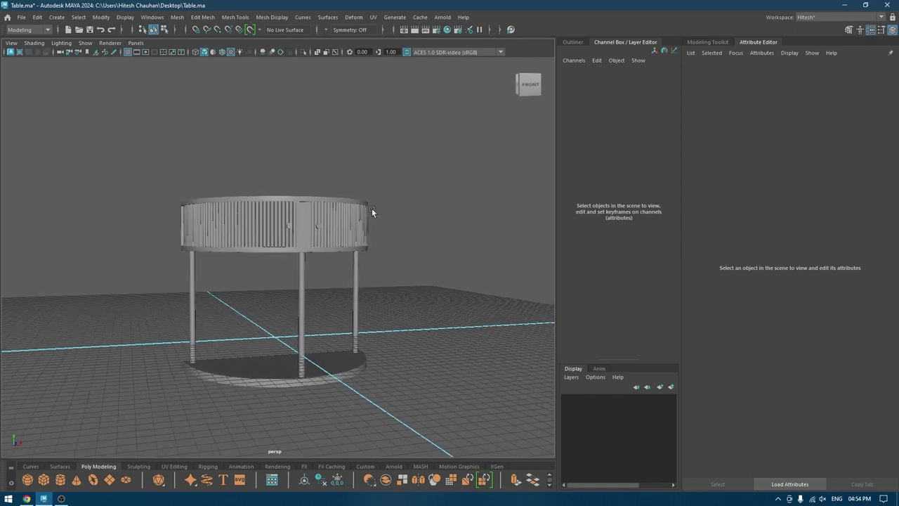
pyautogui.keyDown('alt'); pyautogui.moveTo(381, 237); pyautogui.dragTo(363, 259); pyautogui.keyUp('alt')
# - Select the three support poles in the front view and combine them into one mesh
pyautogui.press('space')
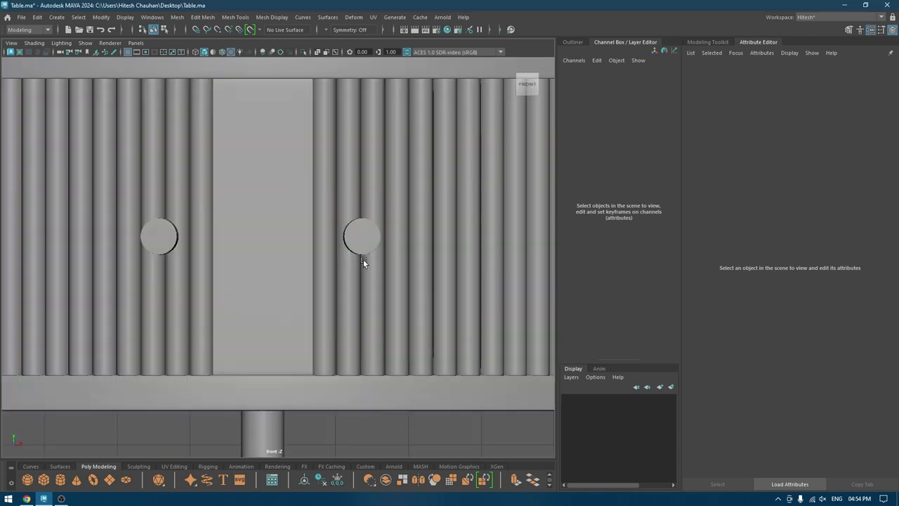
pyautogui.scroll(-10, 363, 259)
pyautogui.keyDown('alt'); pyautogui.moveTo(366, 196); pyautogui.dragTo(387, 66, button='middle'); pyautogui.keyUp('alt')
pyautogui.scroll(-2, 389, 57)
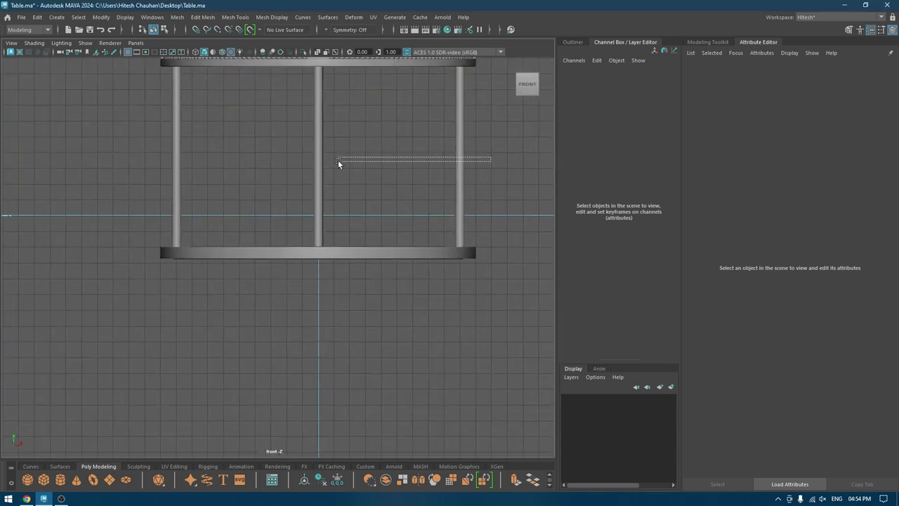
pyautogui.moveTo(338, 161); pyautogui.dragTo(136, 163)
pyautogui.keyDown('shift'); pyautogui.moveTo(247, 163); pyautogui.dragTo(246, 367, button='right'); pyautogui.keyUp('shift')
# - Move the bottom vertices of the combined poles down so they extend below the lower slab, and return to object selection
pyautogui.moveTo(191, 135); pyautogui.dragTo(126, 130, button='right')
pyautogui.moveTo(124, 132); pyautogui.dragTo(538, 307)
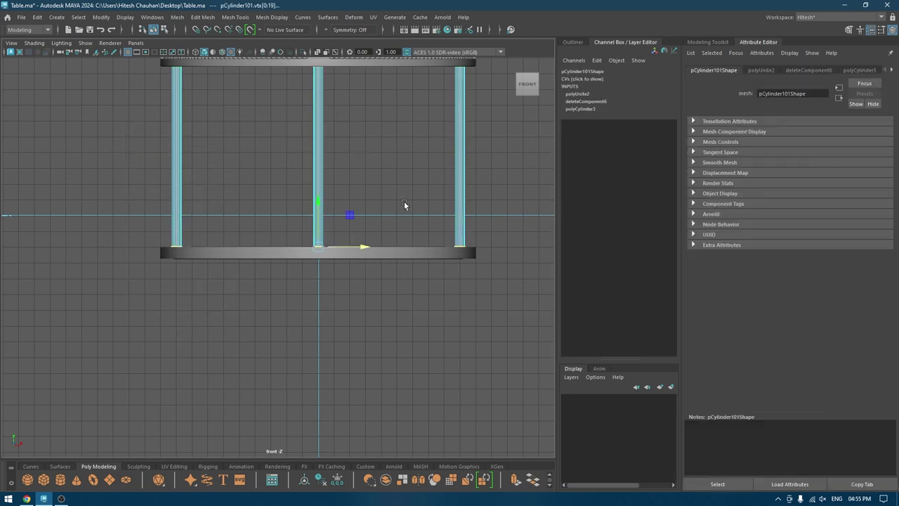
pyautogui.moveTo(324, 198); pyautogui.dragTo(324, 122)
pyautogui.press('space')
pyautogui.keyDown('alt'); pyautogui.moveTo(329, 181); pyautogui.dragTo(395, 219); pyautogui.keyUp('alt')
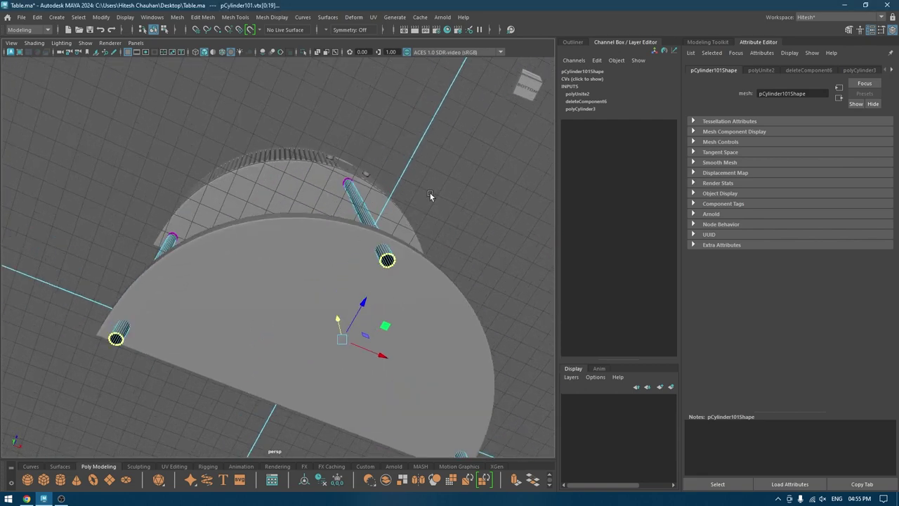
pyautogui.moveTo(431, 196); pyautogui.dragTo(493, 164, button='right')
pyautogui.click(493, 164)
pyautogui.keyDown('alt'); pyautogui.moveTo(493, 164); pyautogui.dragTo(434, 130); pyautogui.keyUp('alt')
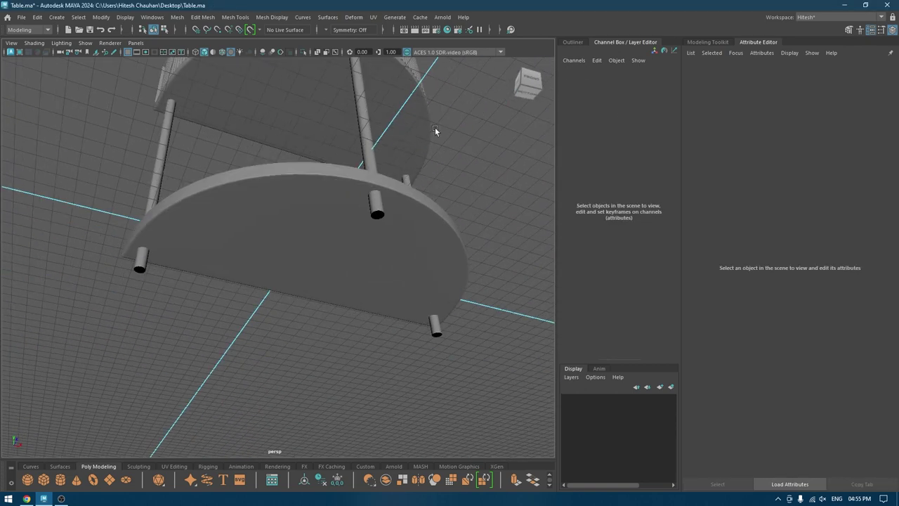
# - Try to extrude the open bottom edge loop of one back corner pole inward, and undo the attempts
pyautogui.keyDown('alt'); pyautogui.moveTo(435, 130); pyautogui.dragTo(491, 288, button='right'); pyautogui.keyUp('alt')
pyautogui.keyDown('alt'); pyautogui.moveTo(491, 289); pyautogui.dragTo(410, 227); pyautogui.keyUp('alt')
pyautogui.keyDown('alt'); pyautogui.moveTo(409, 227); pyautogui.dragTo(450, 261, button='right'); pyautogui.keyUp('alt')
pyautogui.click(185, 279)
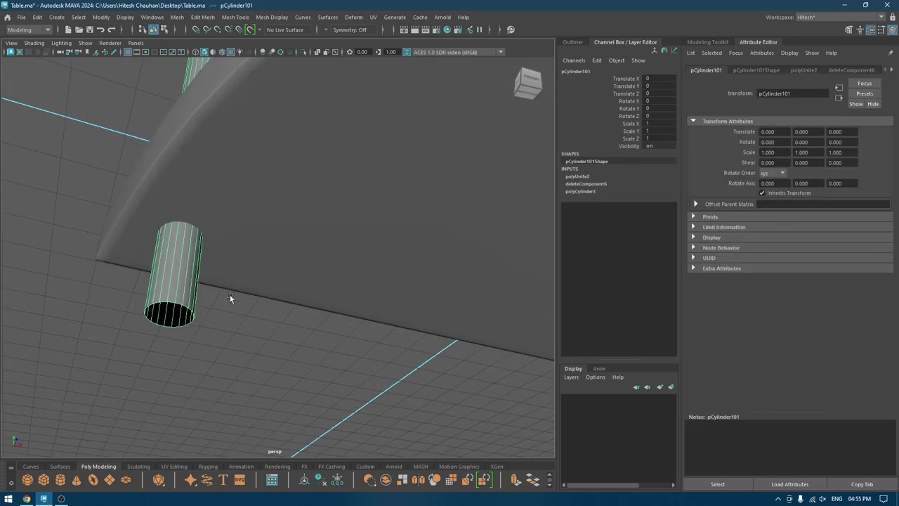
pyautogui.keyDown('alt'); pyautogui.moveTo(183, 267); pyautogui.dragTo(278, 216); pyautogui.keyUp('alt')
pyautogui.moveTo(296, 183); pyautogui.dragTo(301, 128, button='right')
pyautogui.doubleClick(298, 189)
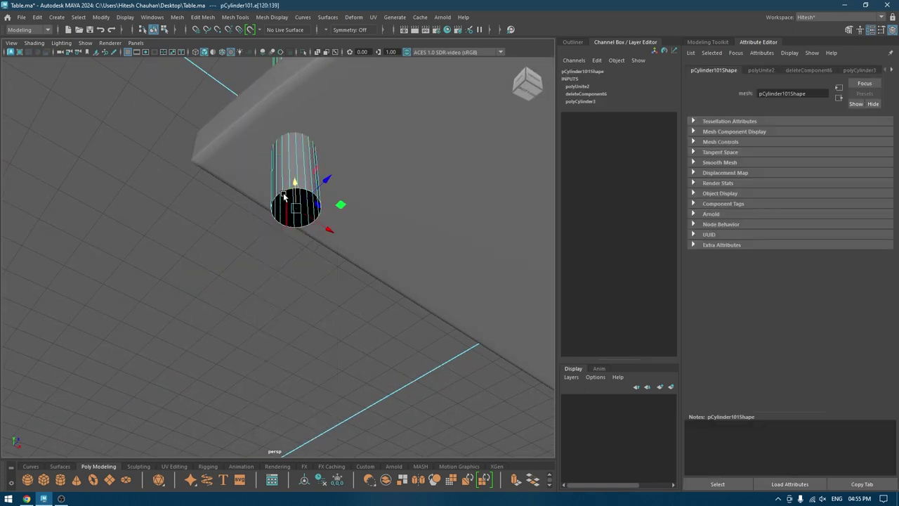
pyautogui.keyDown('shift'); pyautogui.moveTo(311, 211); pyautogui.dragTo(312, 214, button='right'); pyautogui.keyUp('shift')
pyautogui.press('r')
pyautogui.keyDown('shift'); pyautogui.moveTo(295, 209); pyautogui.dragTo(281, 216); pyautogui.keyUp('shift')
pyautogui.hotkey('ctrl', 'z')
pyautogui.hotkey('ctrl', 'z')
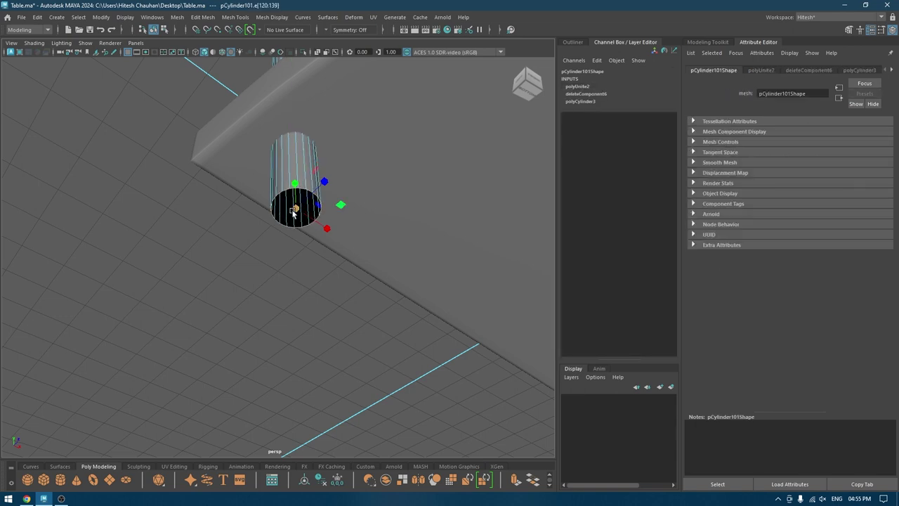
pyautogui.hotkey('ctrl', 'e')
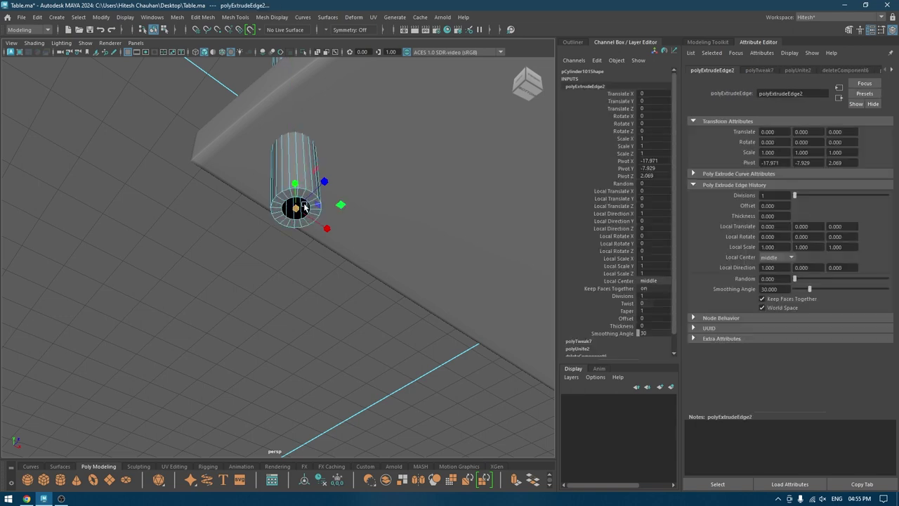
pyautogui.hotkey('ctrl', 'z')
# - Return to object selection with nothing selected and examine the whole table and its extended poles in perspective
pyautogui.moveTo(303, 205); pyautogui.dragTo(322, 191, button='right')
pyautogui.click(231, 232)
pyautogui.scroll(-8, 309, 207)
pyautogui.keyDown('alt'); pyautogui.moveTo(309, 207); pyautogui.dragTo(351, 187); pyautogui.keyUp('alt')
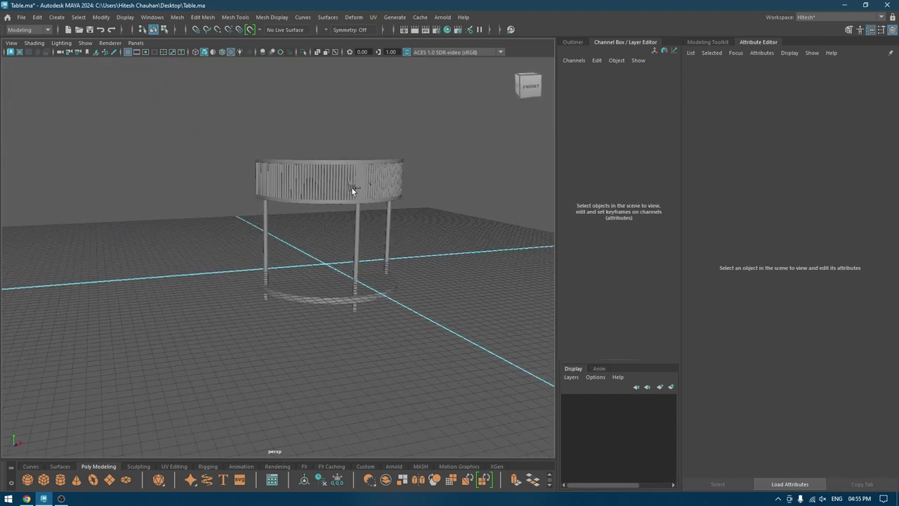
pyautogui.keyDown('alt'); pyautogui.moveTo(351, 186); pyautogui.dragTo(327, 201, button='middle'); pyautogui.keyUp('alt')
pyautogui.scroll(6, 327, 201)
pyautogui.keyDown('alt'); pyautogui.moveTo(375, 321); pyautogui.dragTo(364, 354, button='middle'); pyautogui.keyUp('alt')
pyautogui.keyDown('alt'); pyautogui.moveTo(363, 353); pyautogui.dragTo(349, 333); pyautogui.keyUp('alt')
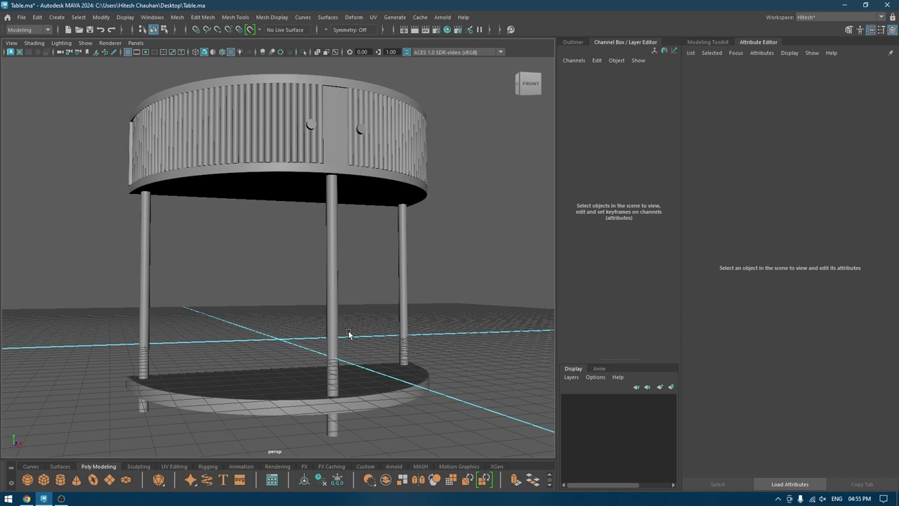